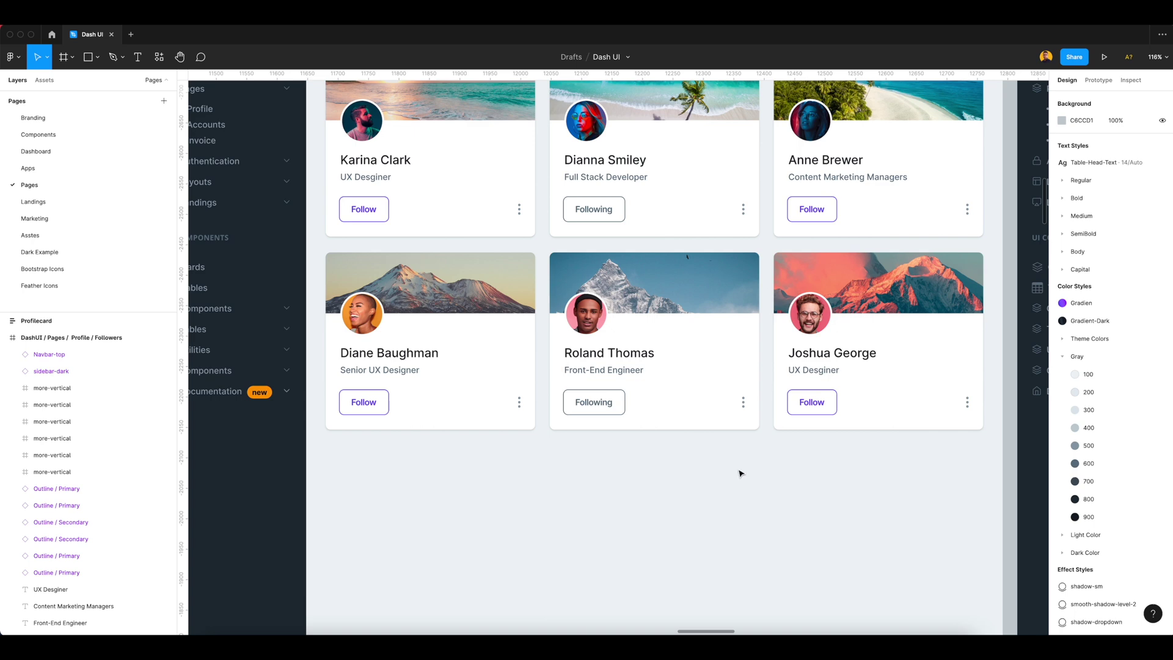
scroll(733, 455, right, 2)
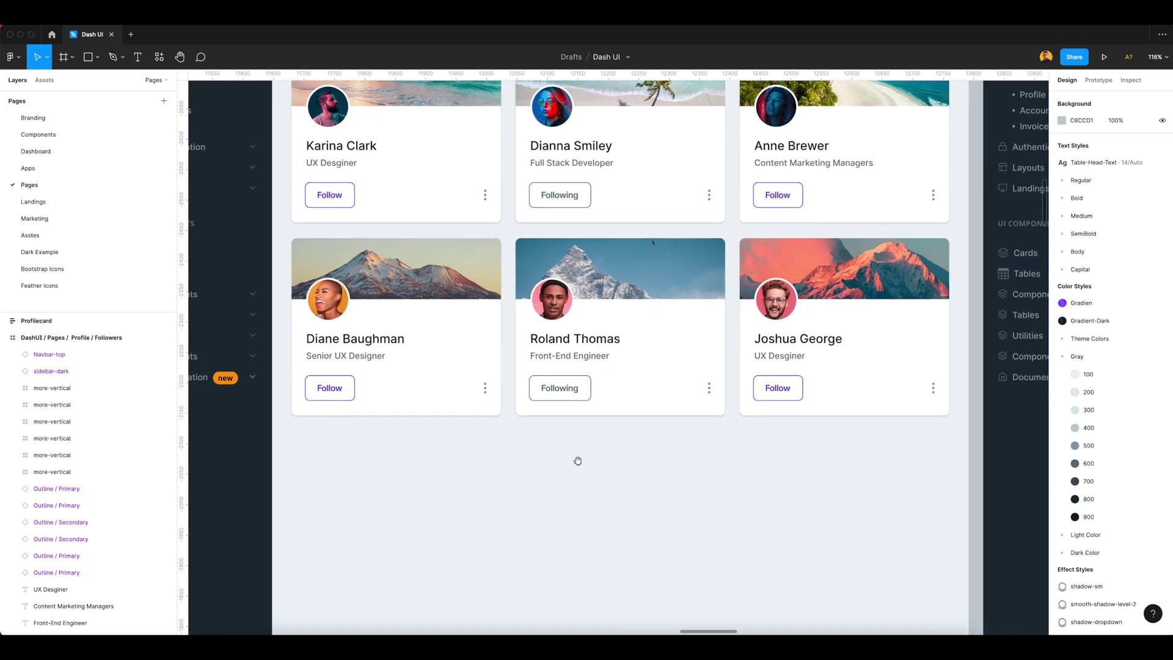
scroll(599, 455, left, 2)
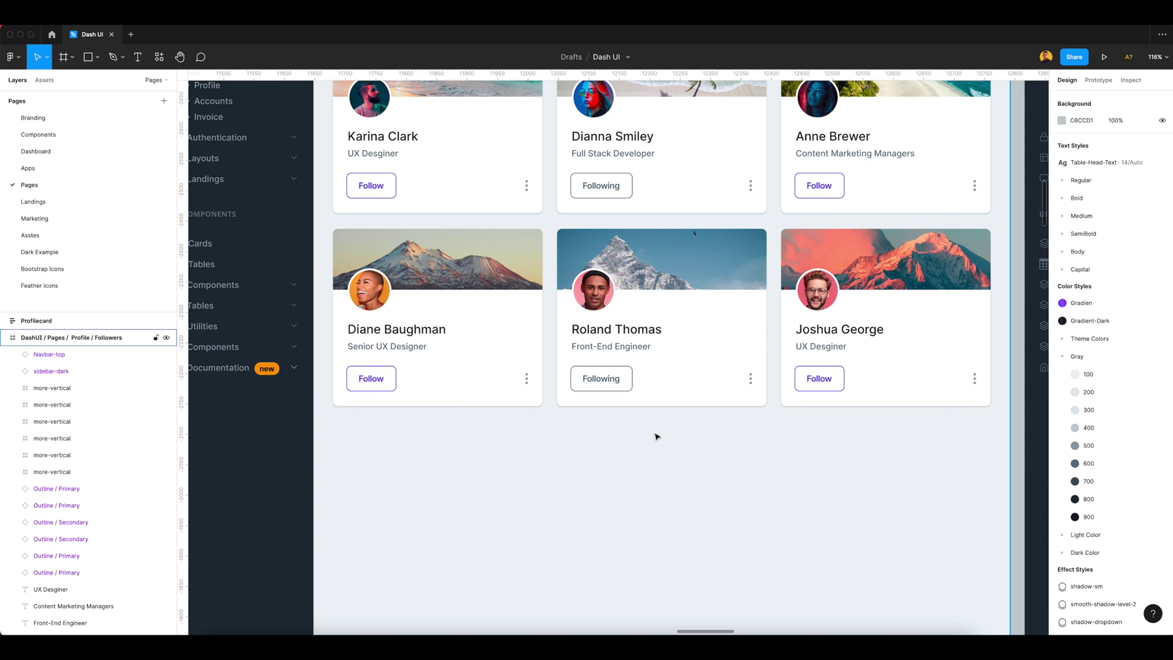
scroll(660, 403, up, 2)
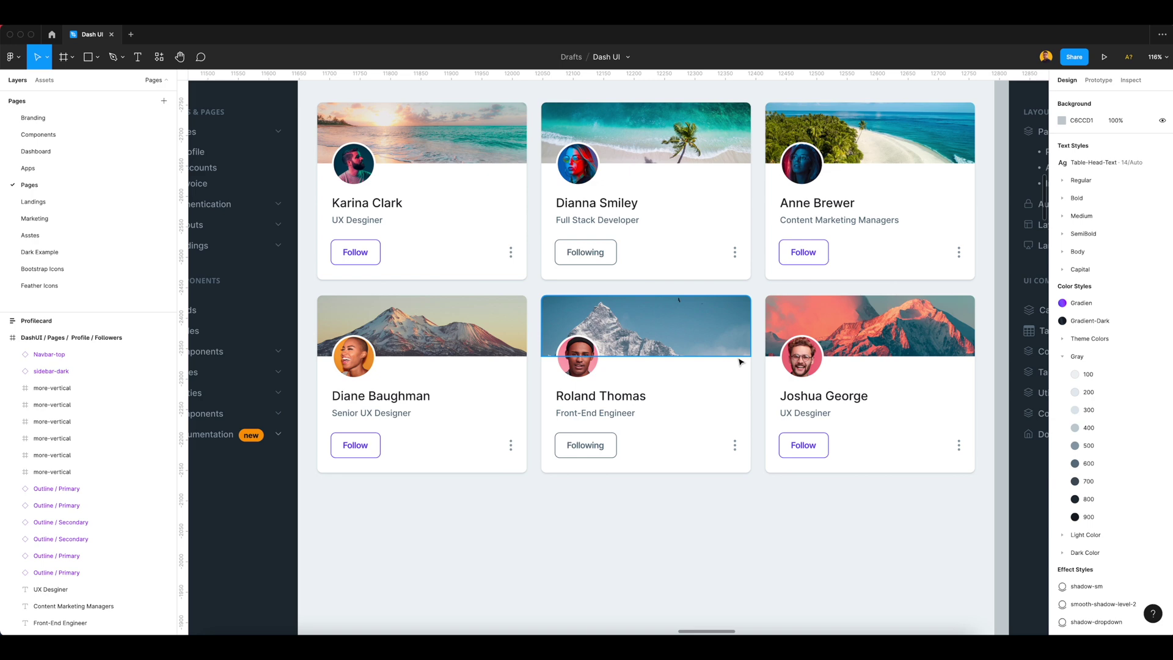
scroll(664, 361, up, 1)
scroll(664, 362, up, 2)
scroll(611, 391, down, 4)
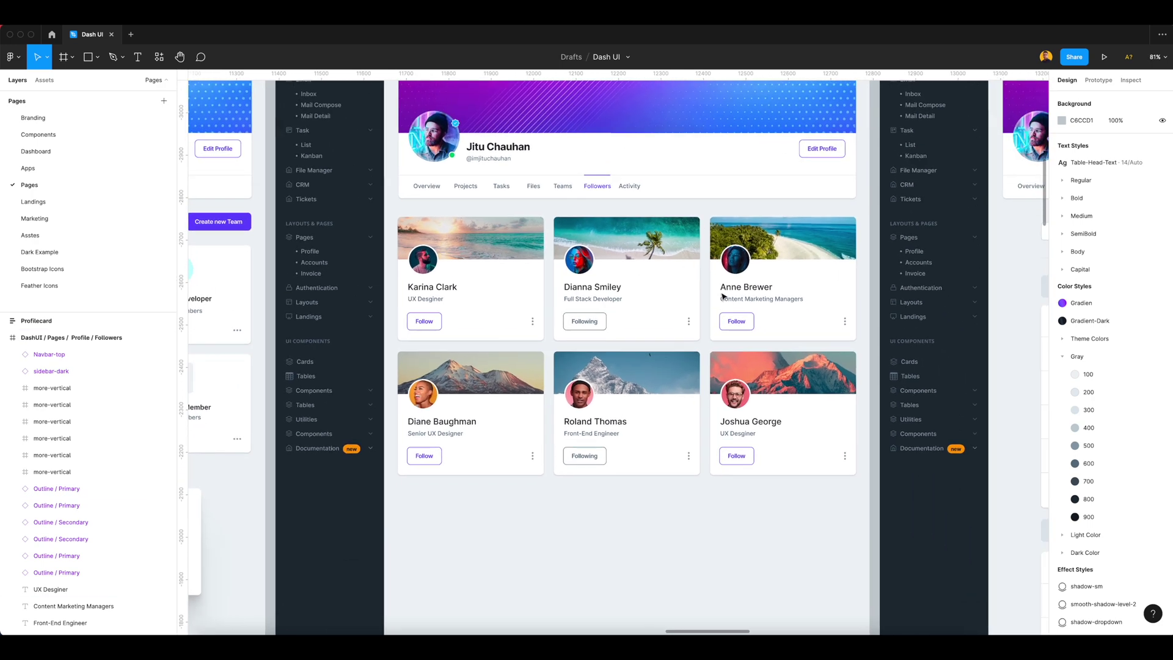
scroll(592, 421, left, 1)
click(534, 291)
click(665, 306)
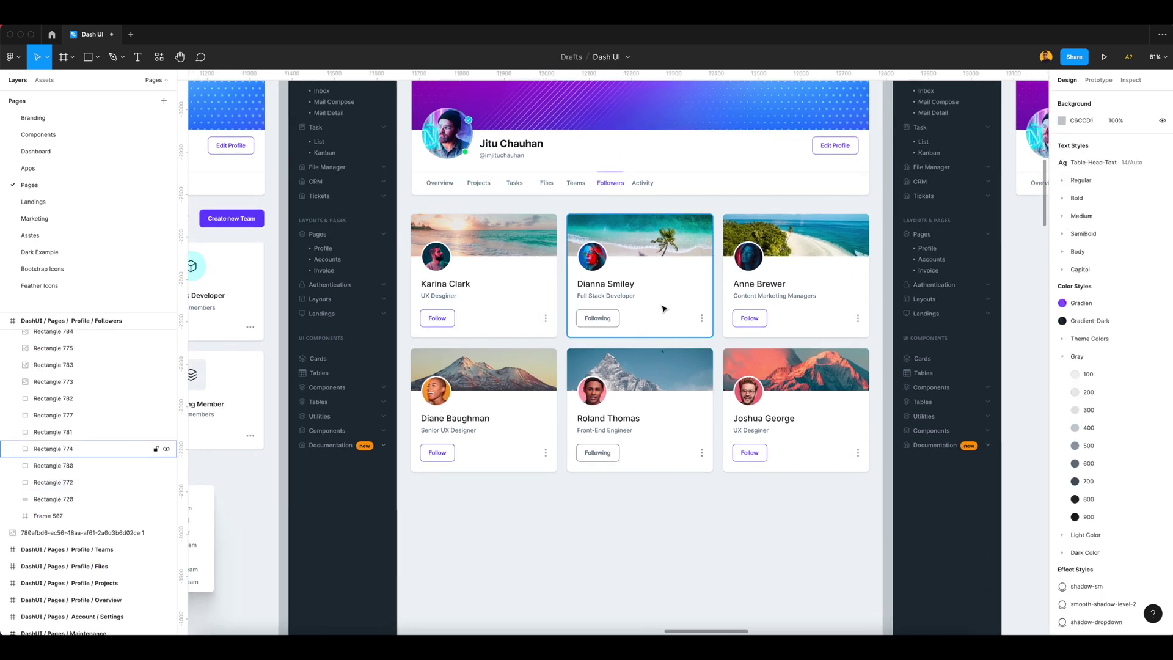
click(531, 419)
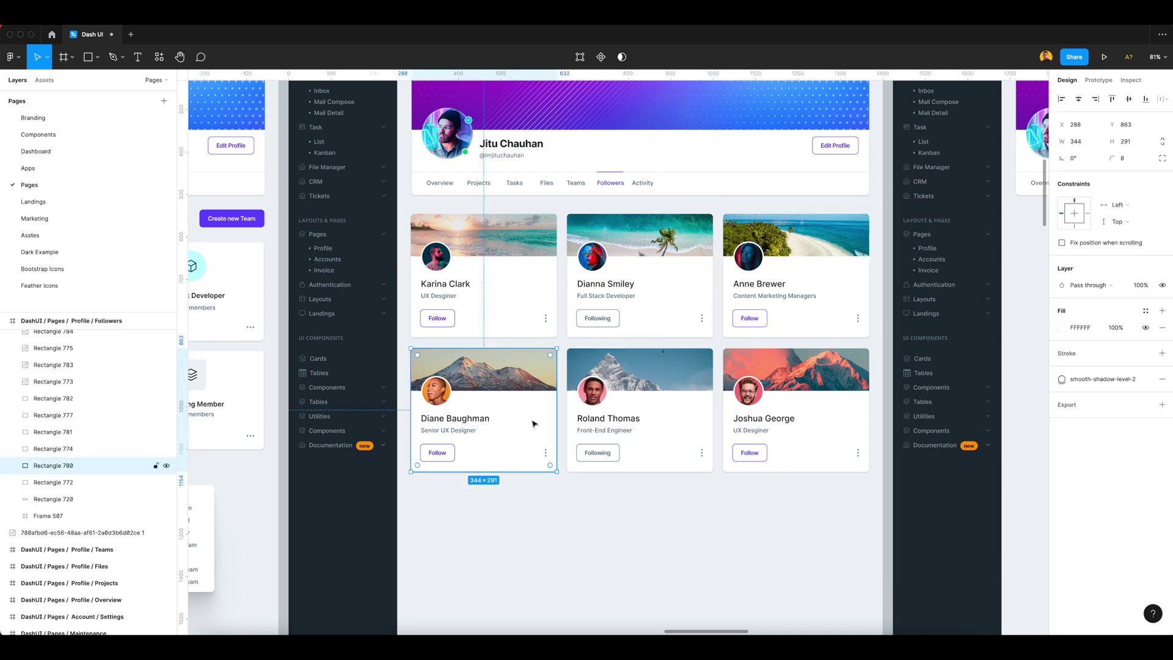
drag(546, 414, 520, 440)
scroll(639, 505, up, 4)
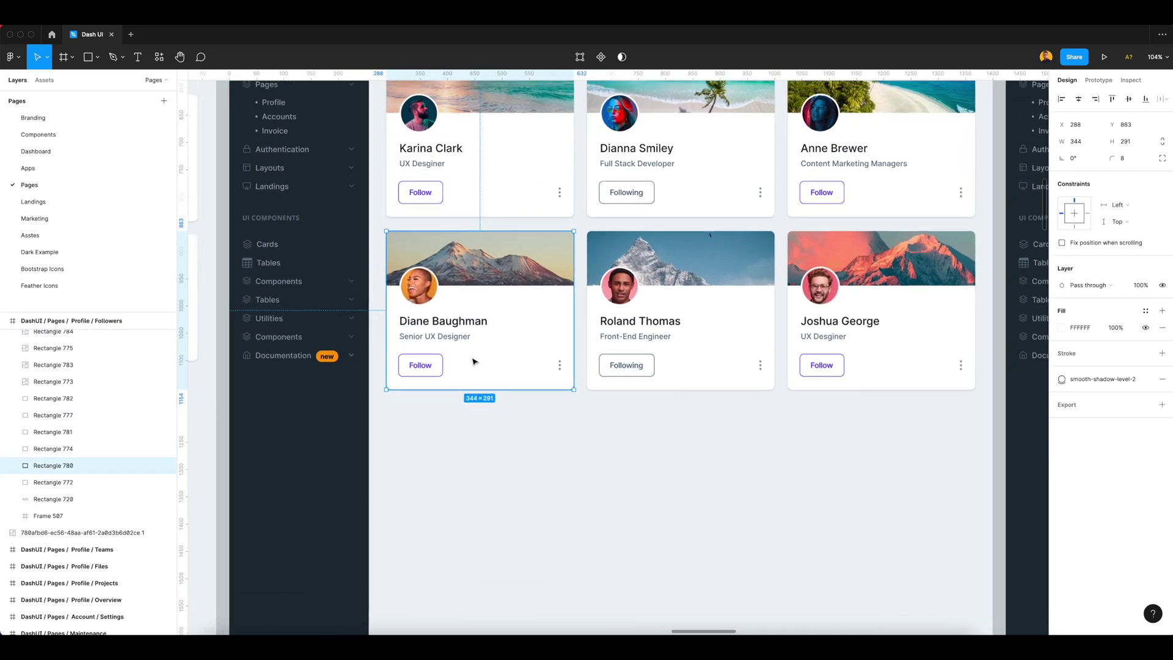
drag(566, 405, 741, 497)
click(550, 452)
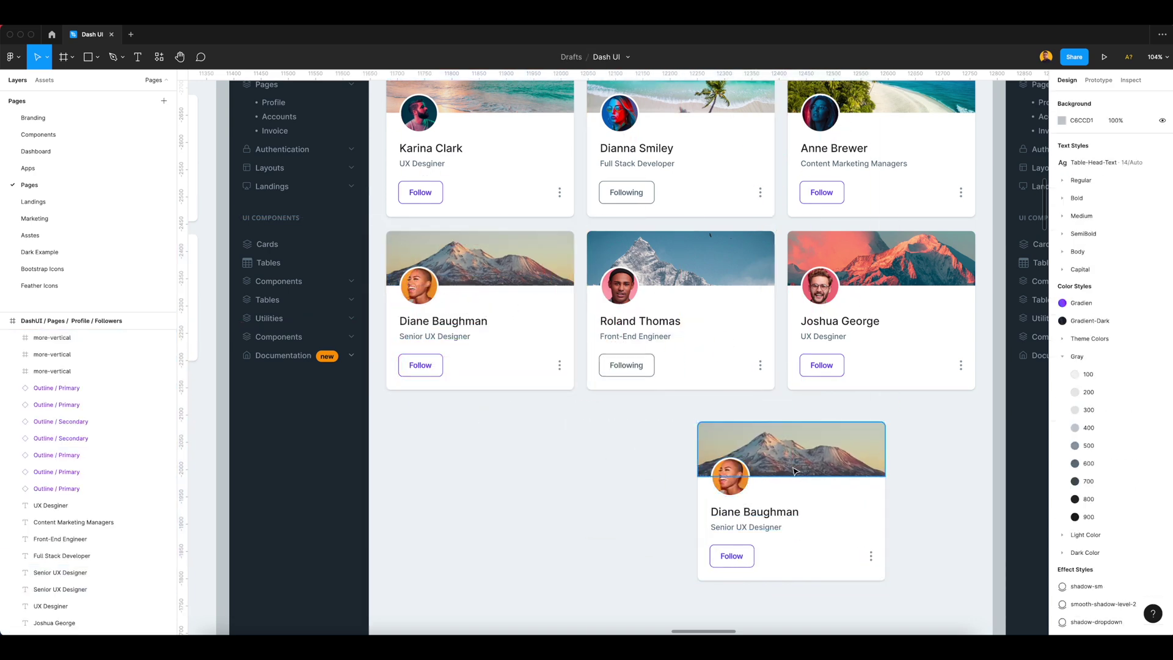
Pull the copy's avatar and banner image out to the card's left.
scroll(775, 490, up, 8)
scroll(813, 366, down, 8)
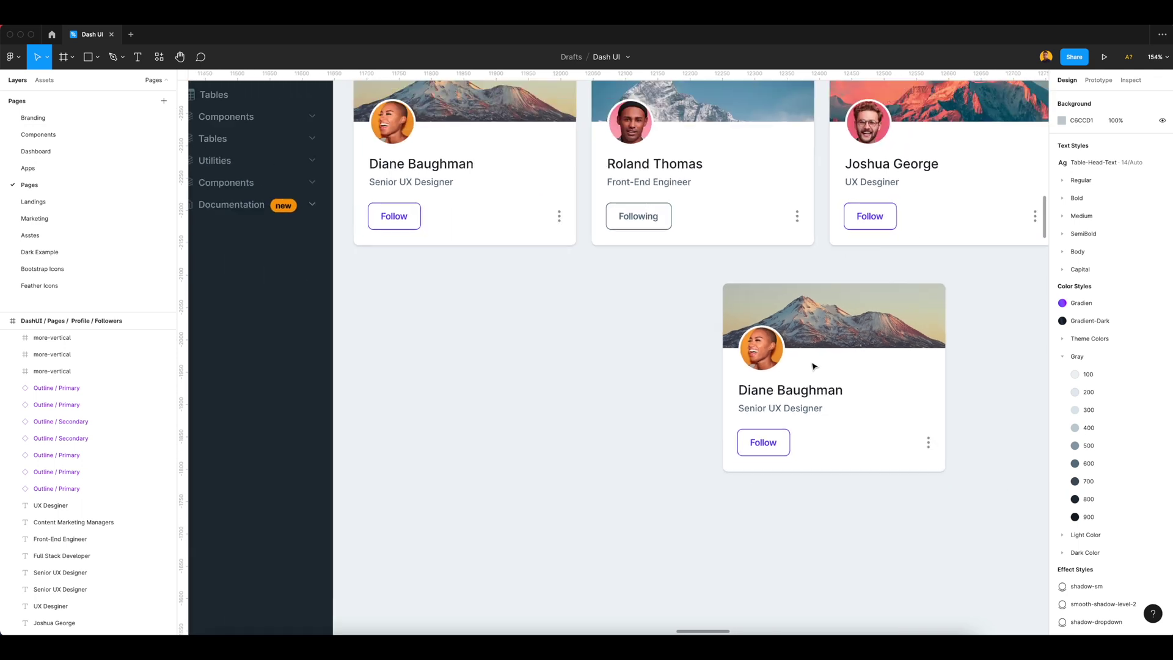
scroll(812, 367, up, 2)
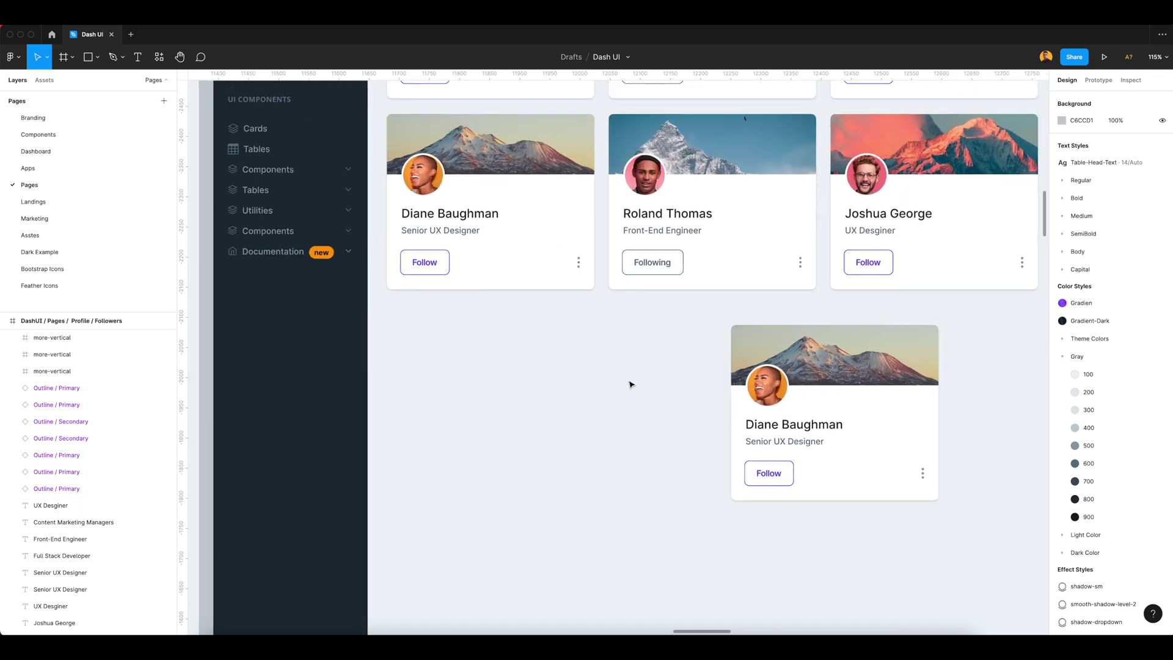
click(767, 386)
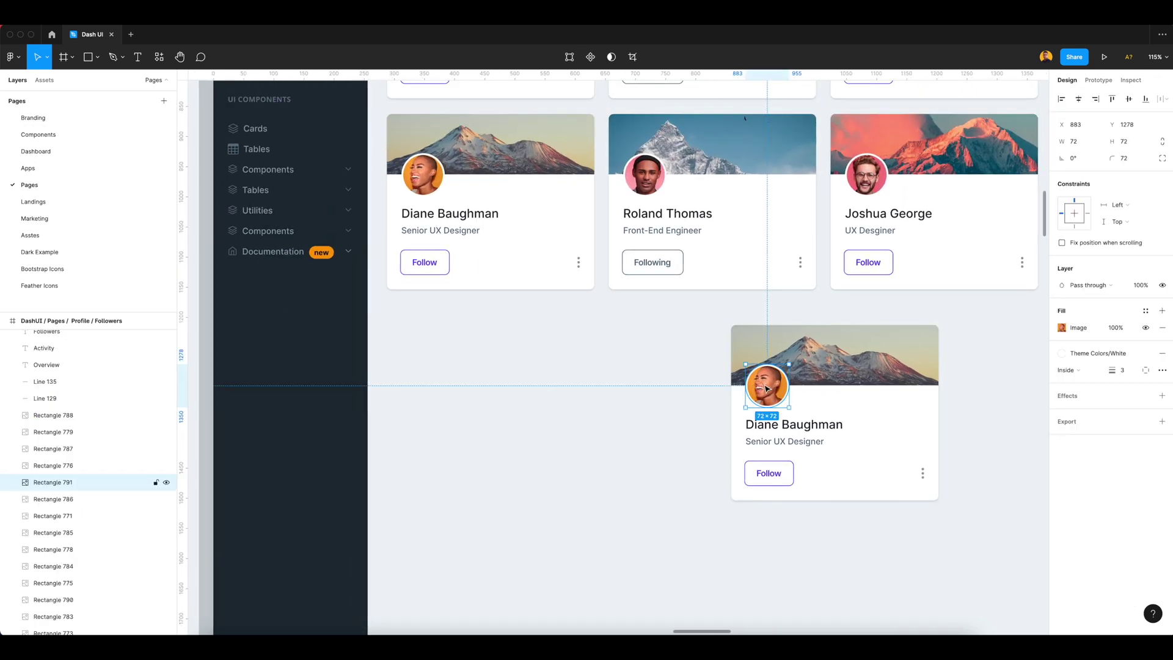
shift+click(816, 371)
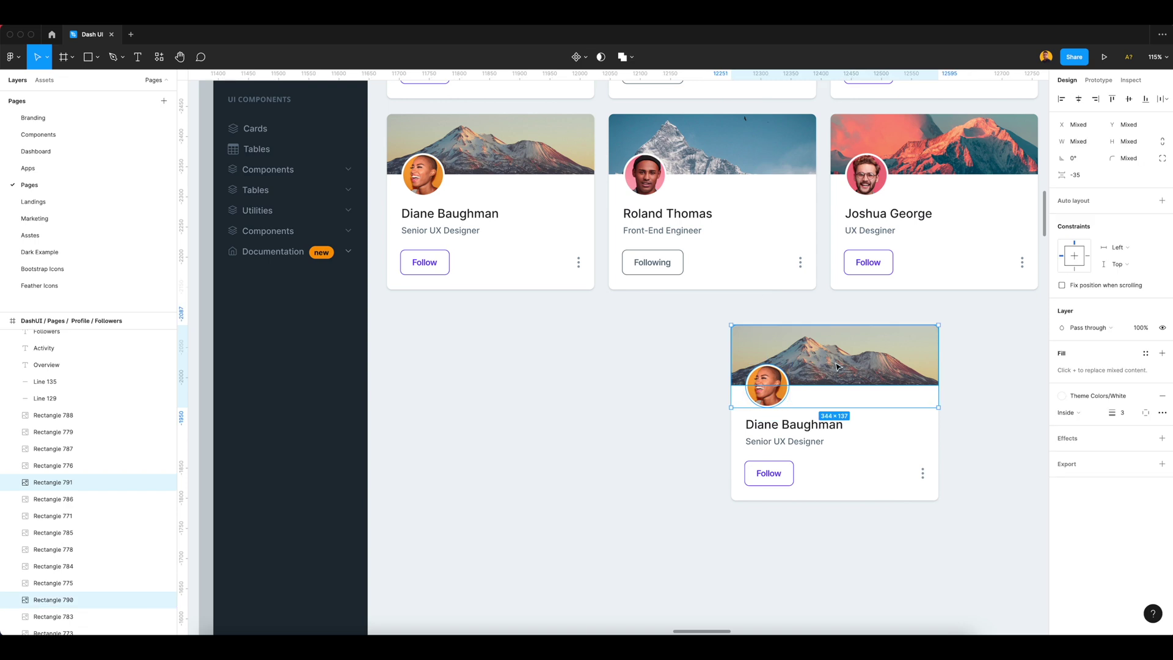
drag(851, 367, 585, 379)
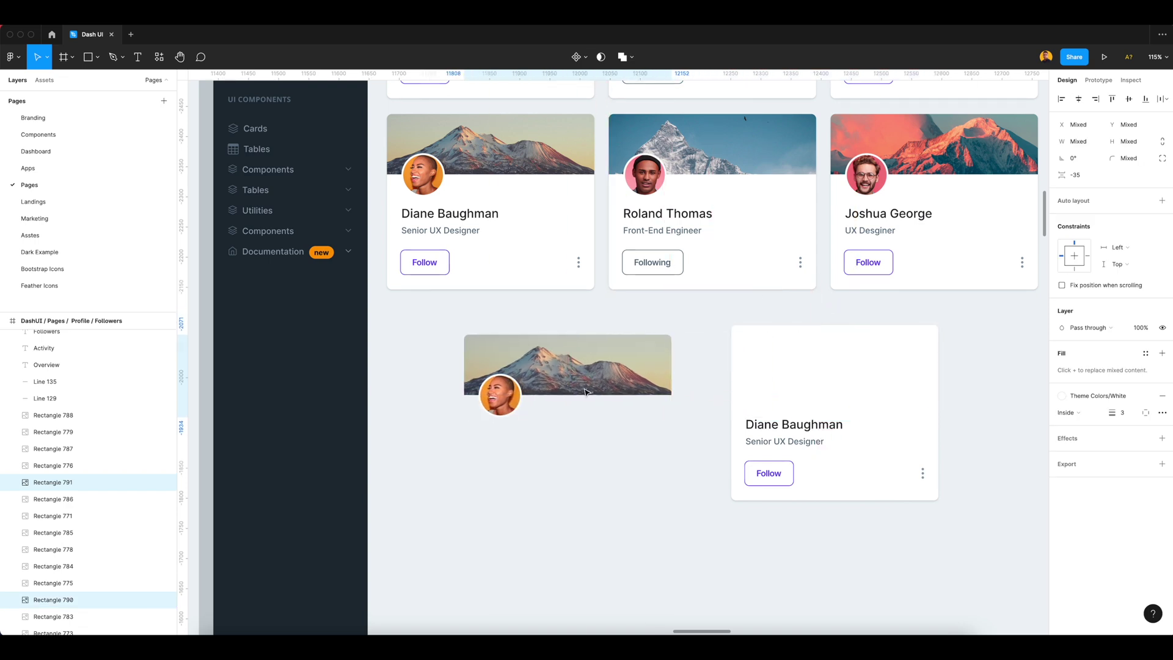
scroll(587, 378, up, 3)
right_click(591, 380)
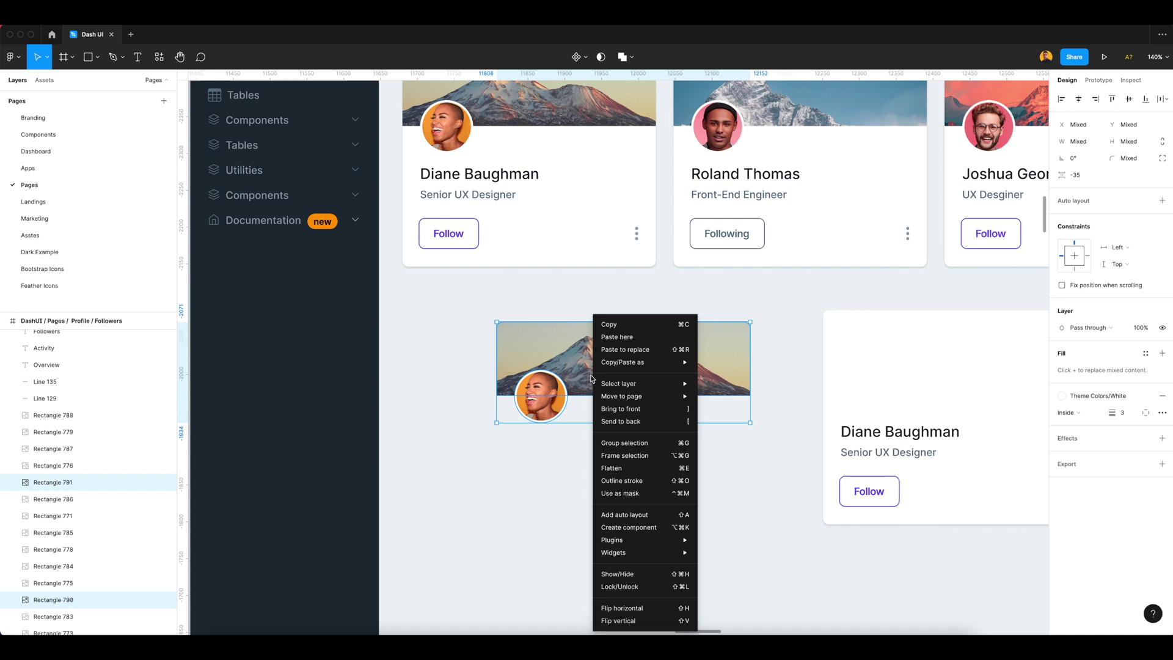
Group the banner and avatar with -40 spacing so the avatar overlaps the banner.
click(624, 443)
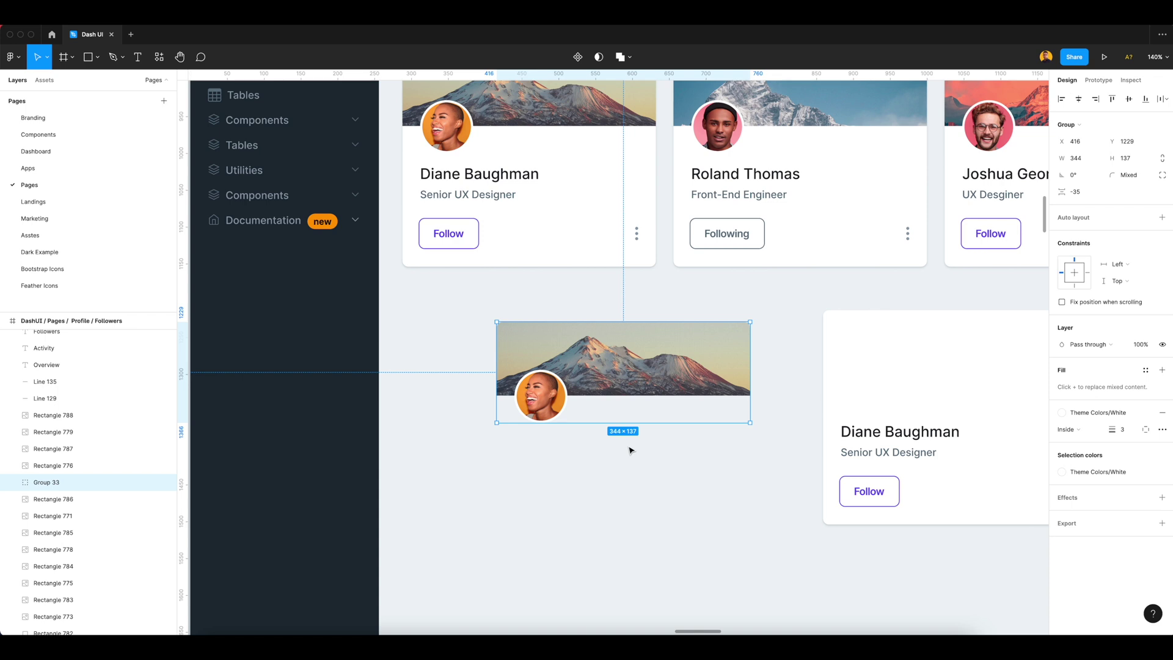
click(1076, 191)
text(-43)
key(Return)
key(Down)
key(Down)
key(Down)
key(Down)
key(Down)
key(Down)
key(Down)
key(Down)
key(Up)
key(Up)
key(Up)
key(Up)
key(Up)
key(Up)
key(Up)
key(Up)
key(Up)
key(Up)
key(Up)
key(Up)
key(Up)
key(Up)
key(Up)
key(Up)
key(Up)
key(Up)
key(Up)
key(Up)
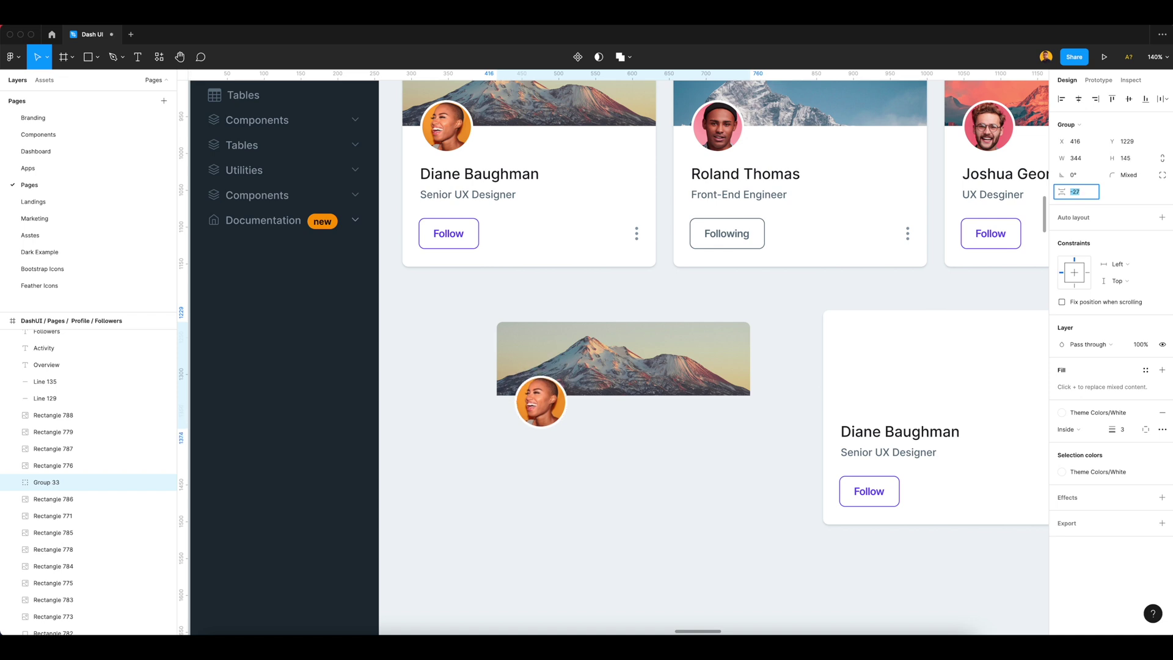
text(-40)
key(Tab)
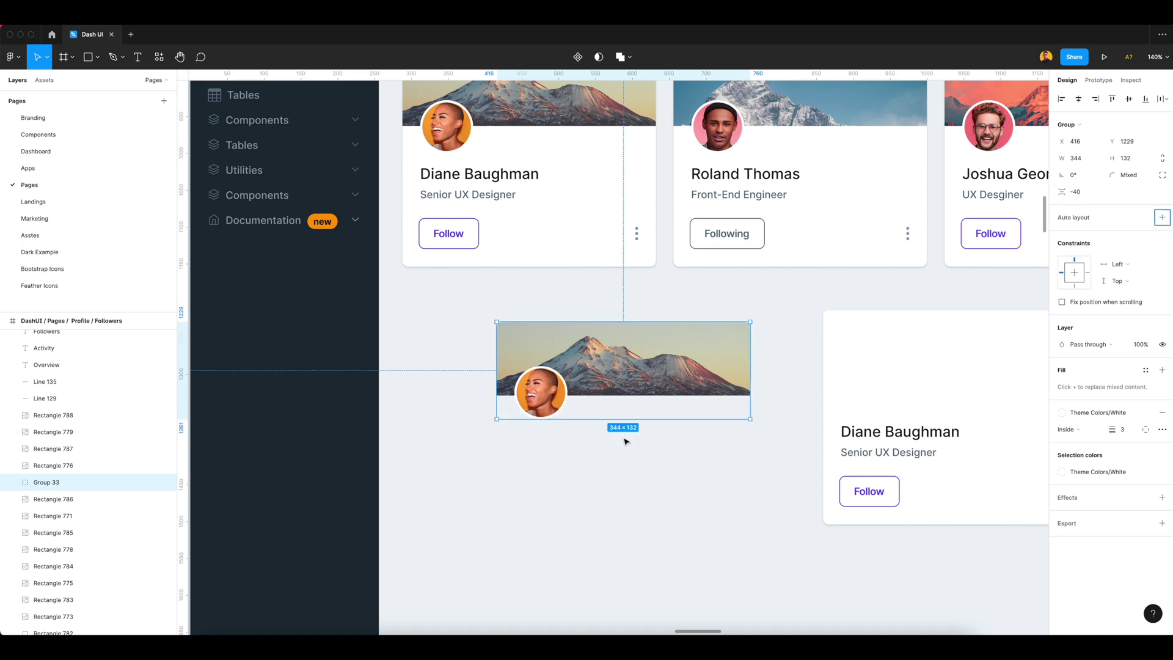
Rename the new group layer profileHead.
click(620, 453)
click(564, 407)
double_click(46, 483)
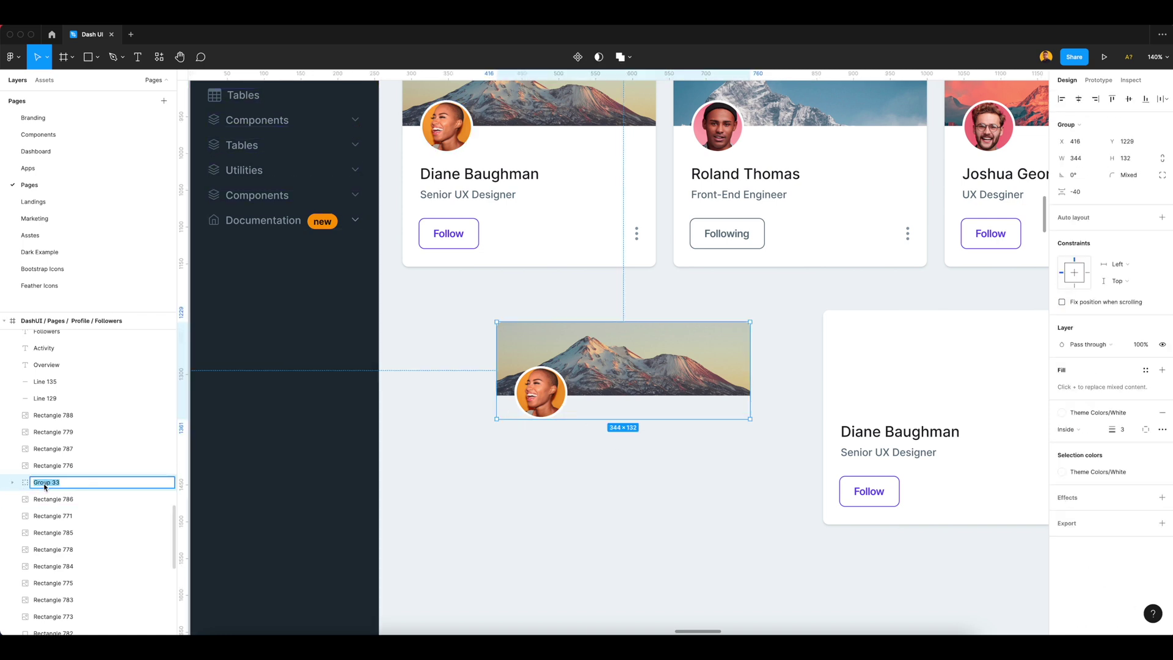
text(profileHead)
key(Return)
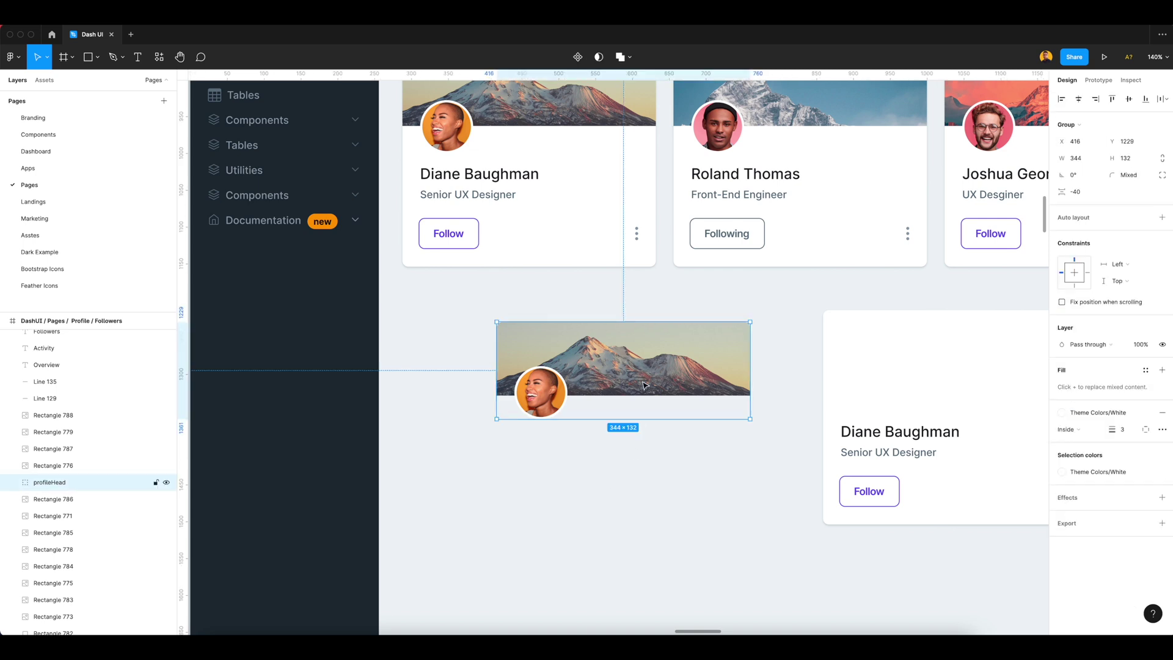
Test resizing profileHead's width, then undo the change.
scroll(645, 452, down, 1)
scroll(639, 416, up, 1)
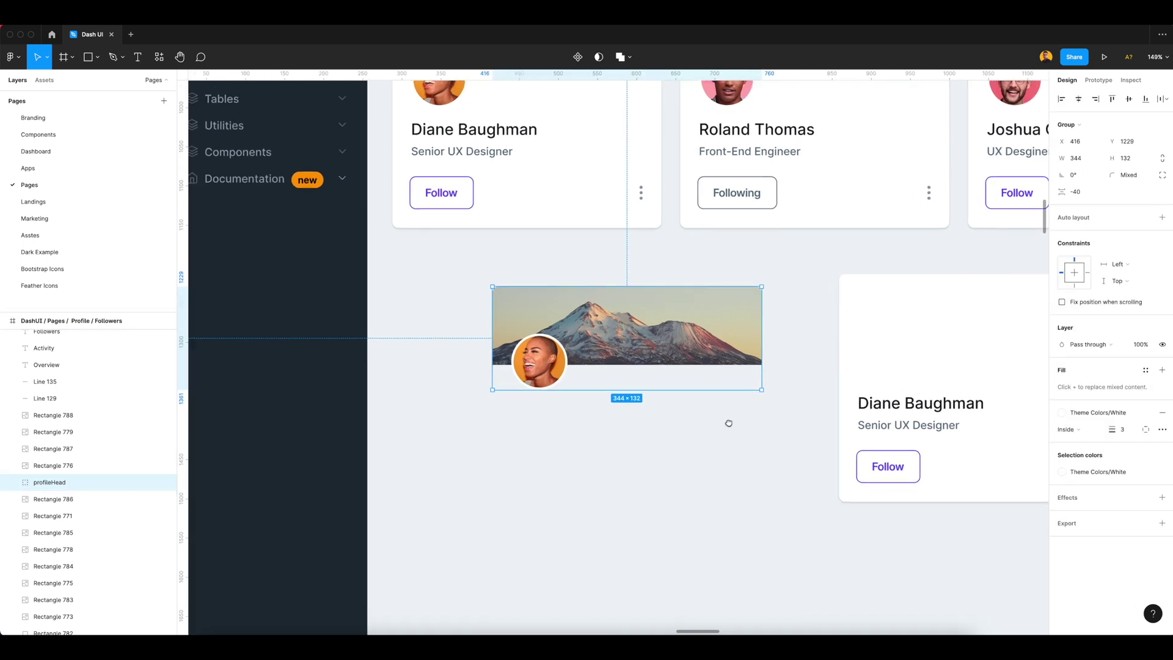
drag(763, 345, 732, 345)
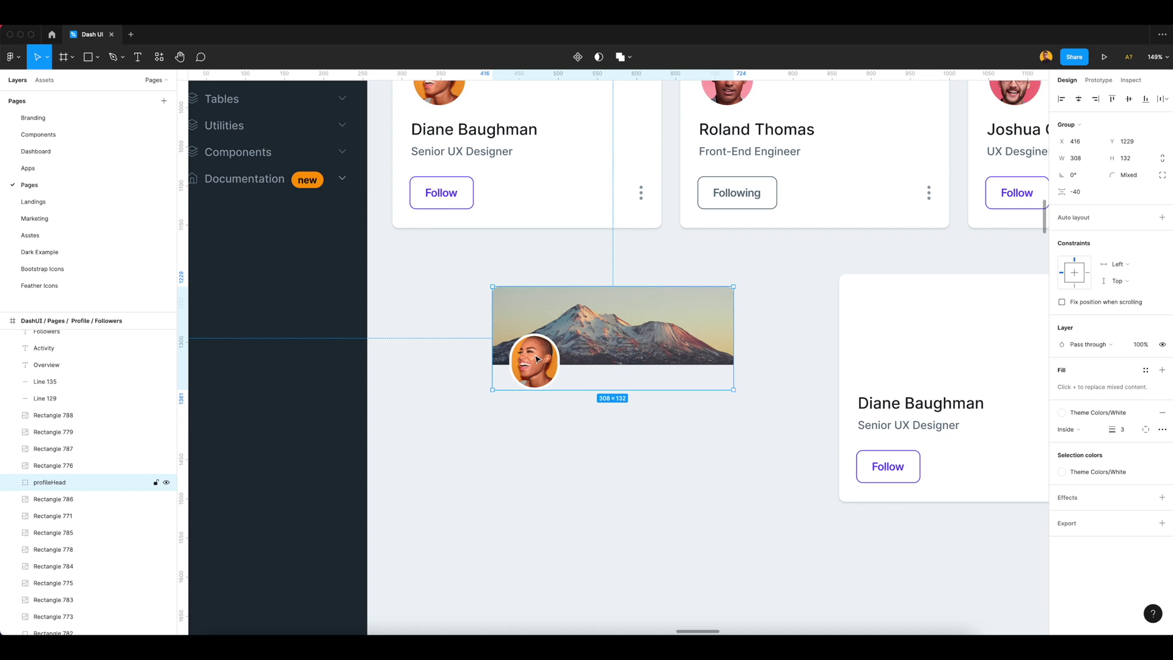
key(ctrl+z)
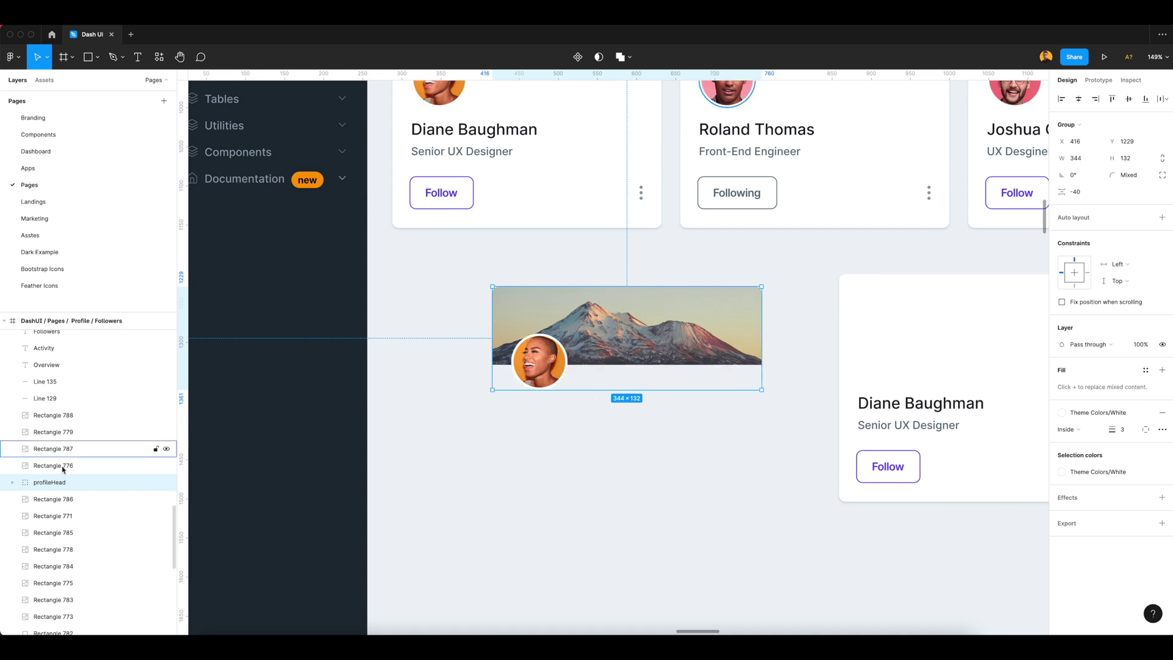
Rename the avatar layer inside profileHead to ProfileAvtar.
click(13, 483)
click(65, 500)
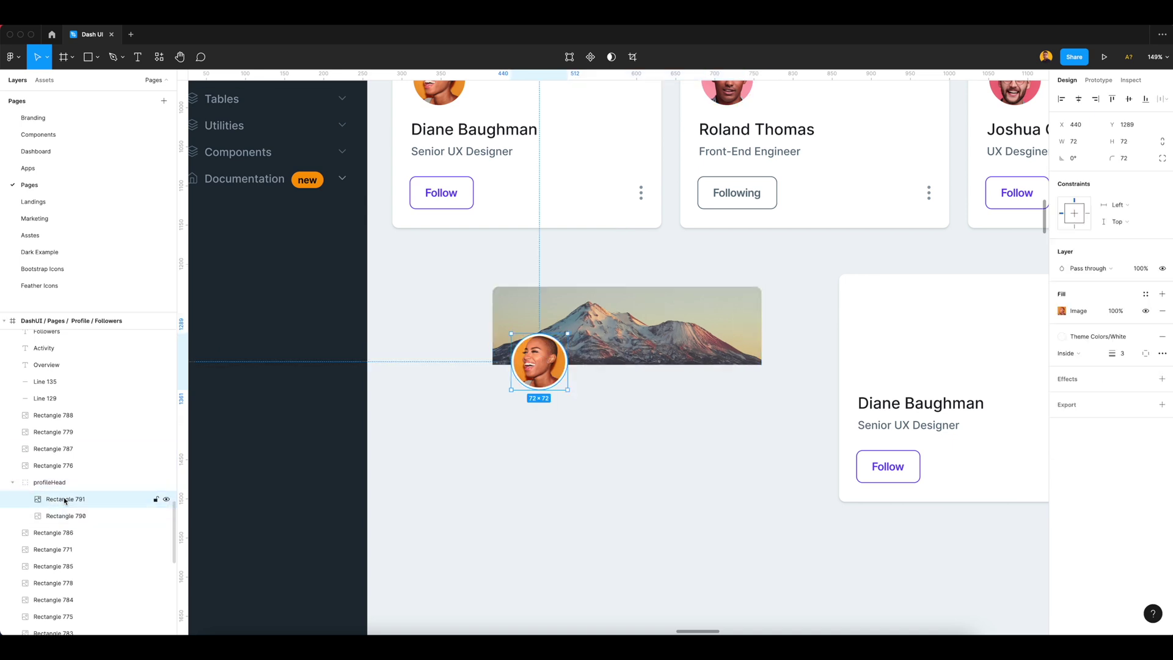
double_click(65, 499)
text(A)
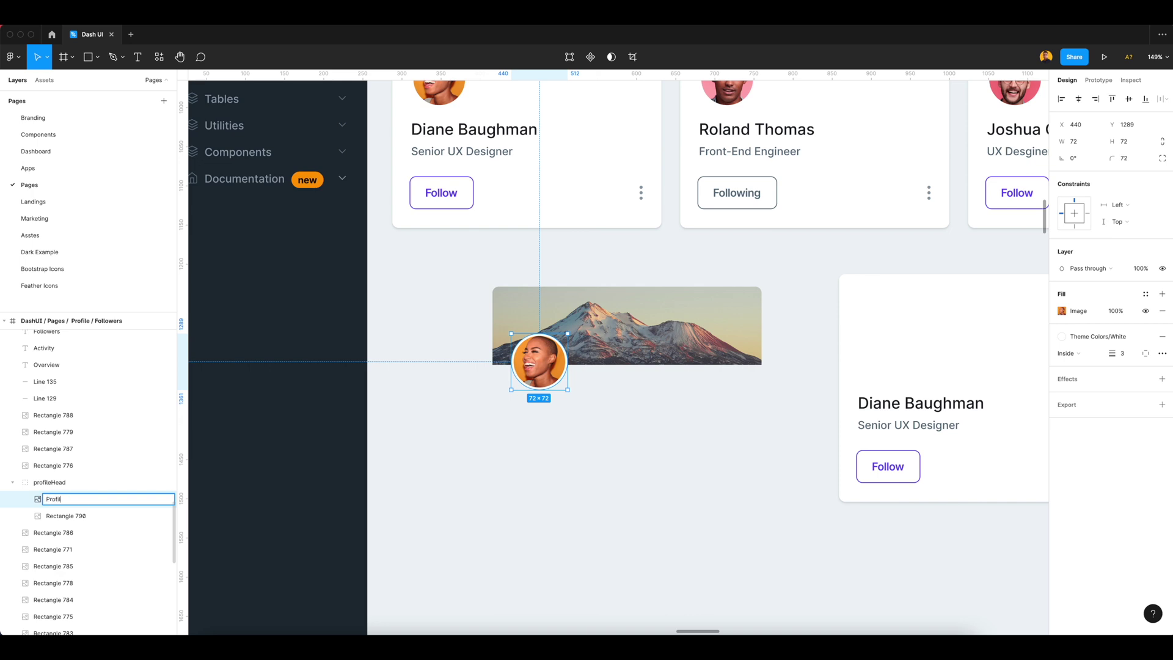
text(rofileAvtar)
key(Return)
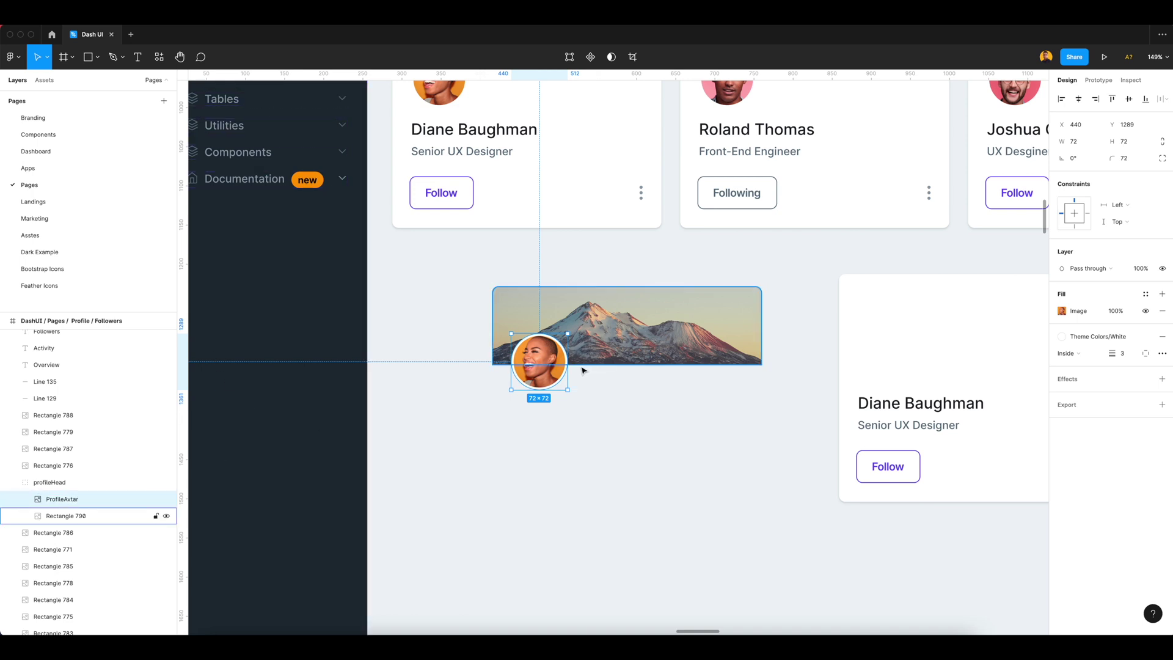
Wrap the avatar in an auto-layout frame named Avtar.
right_click(548, 367)
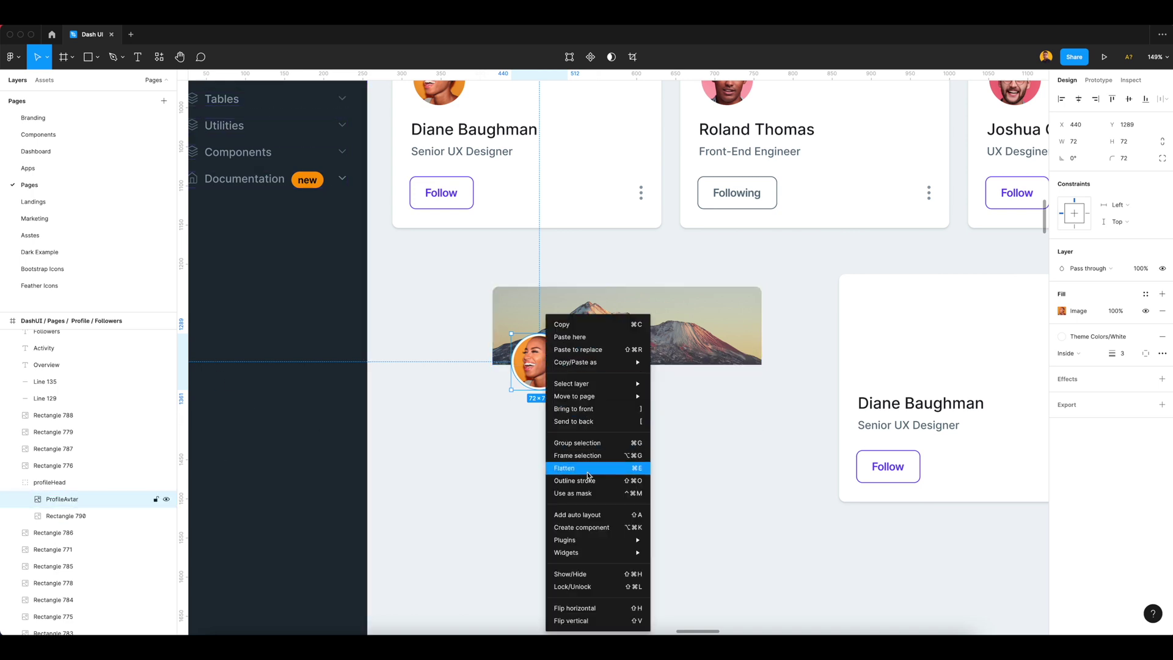
click(589, 515)
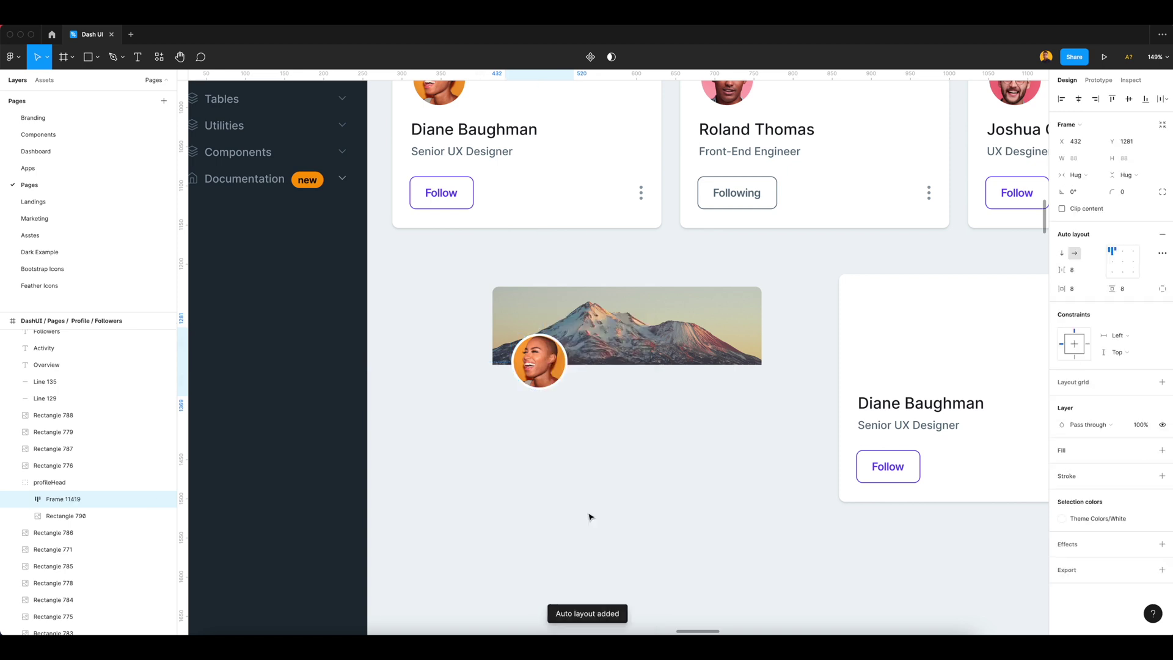
key(super+r)
text(Avtar)
key(Return)
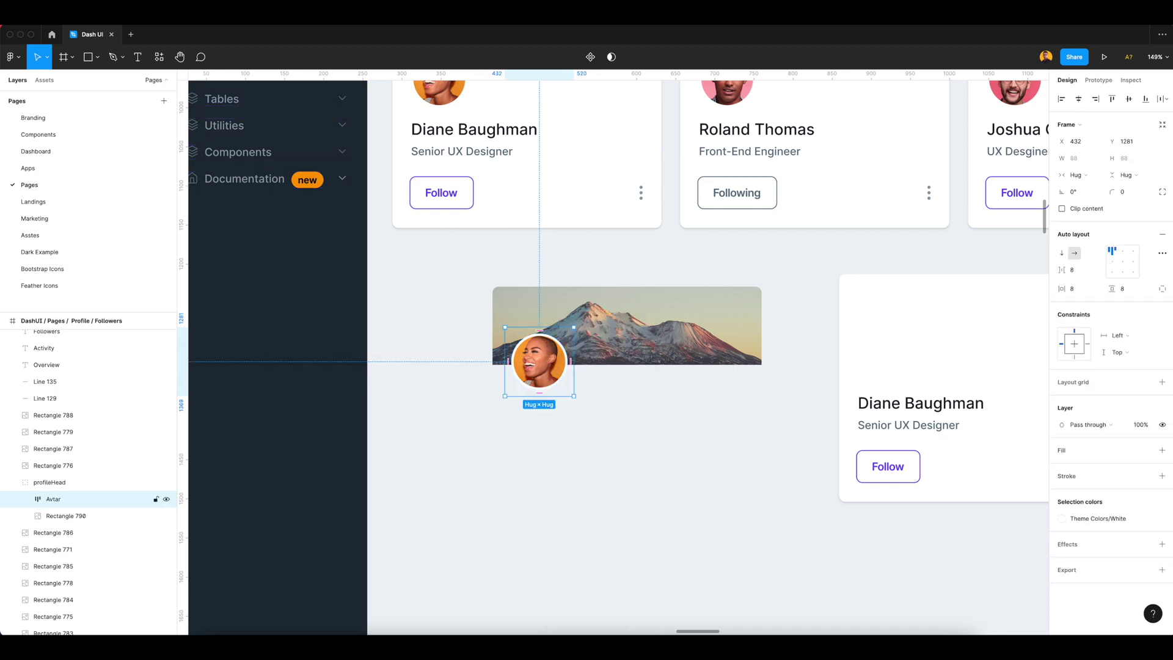
Set the Avtar frame's horizontal and vertical padding to 0.
click(1077, 292)
text(0)
key(Tab)
text(0)
key(Return)
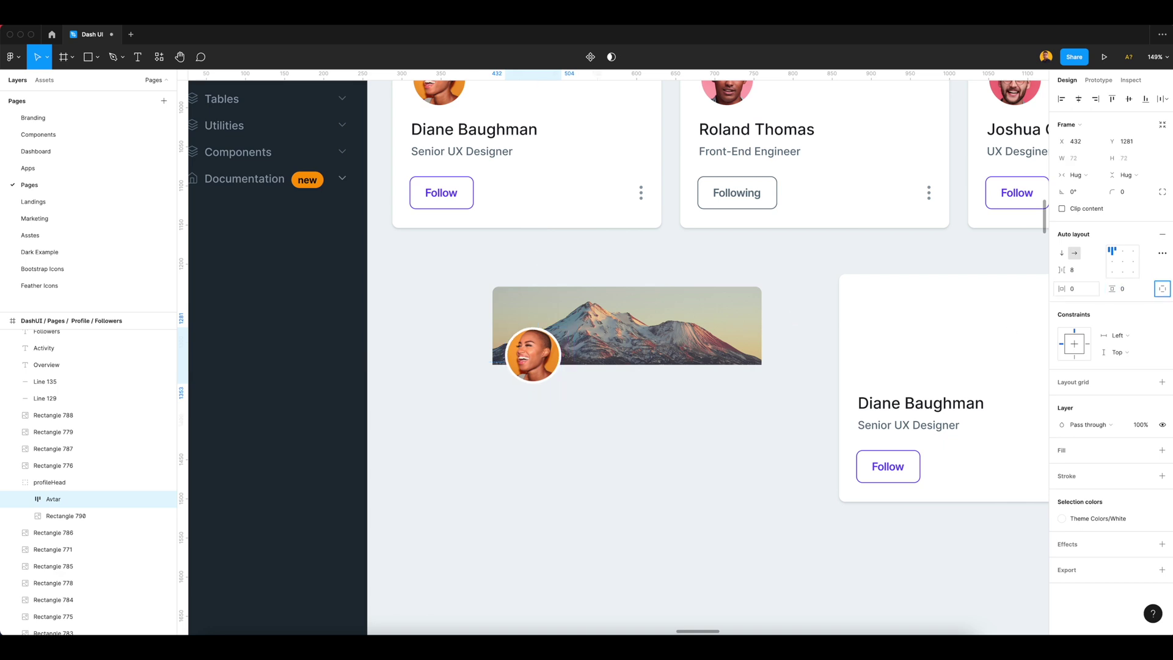
Test resizing profileHead, then select the banner image layer.
key(Escape)
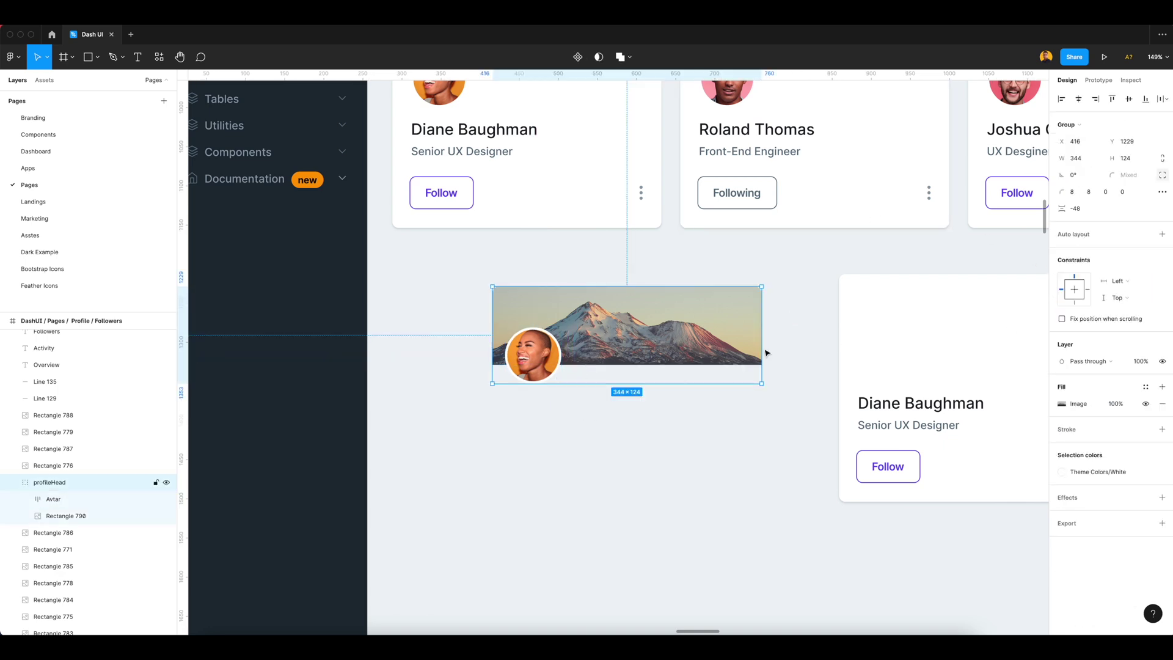
mouse_move(748, 340)
mouse_down()
mouse_move(696, 340)
mouse_move(761, 337)
mouse_up()
double_click(551, 352)
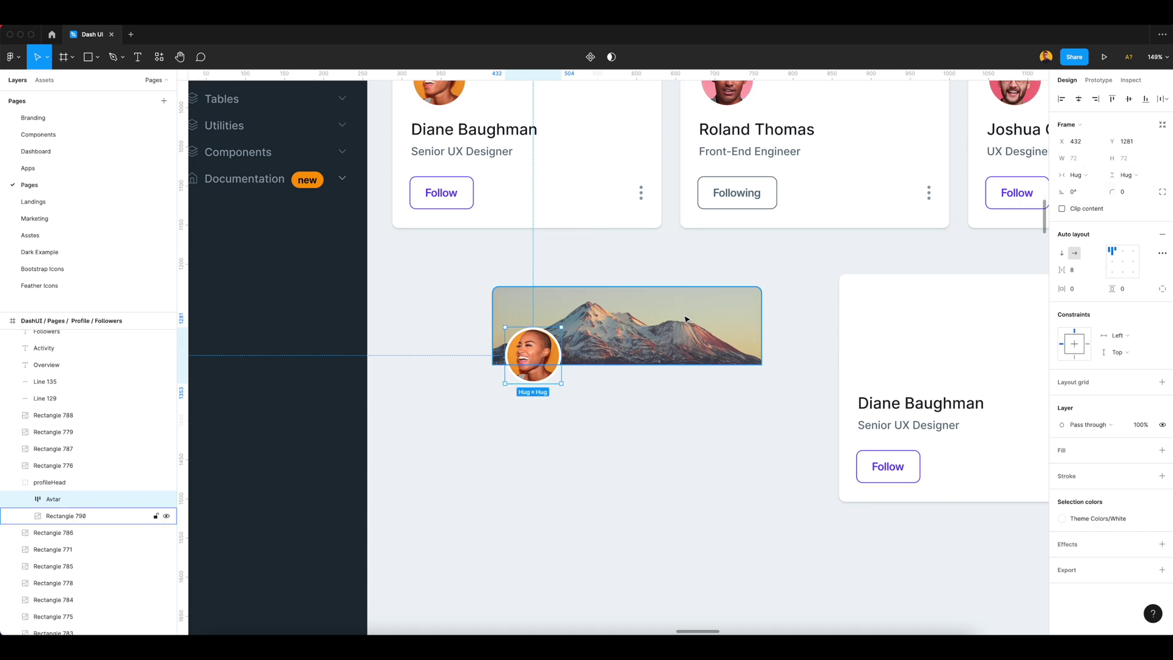
click(66, 516)
scroll(736, 329, right, 2)
Convert the profileHead group into a frame named Profilecard.
key(Escape)
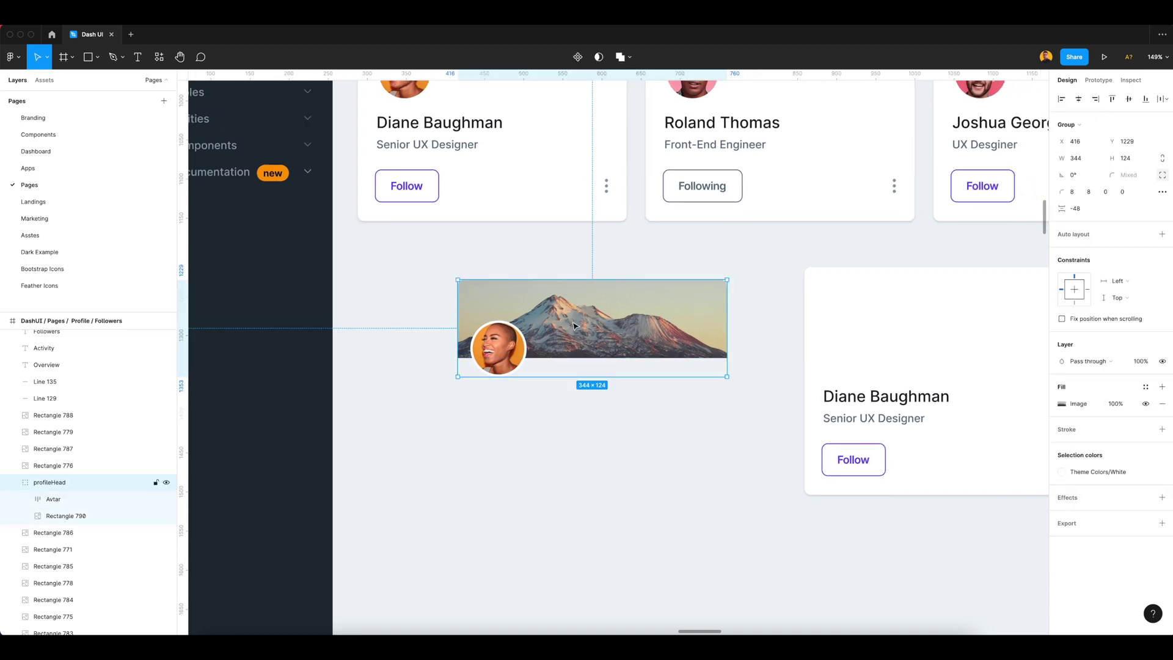
right_click(586, 332)
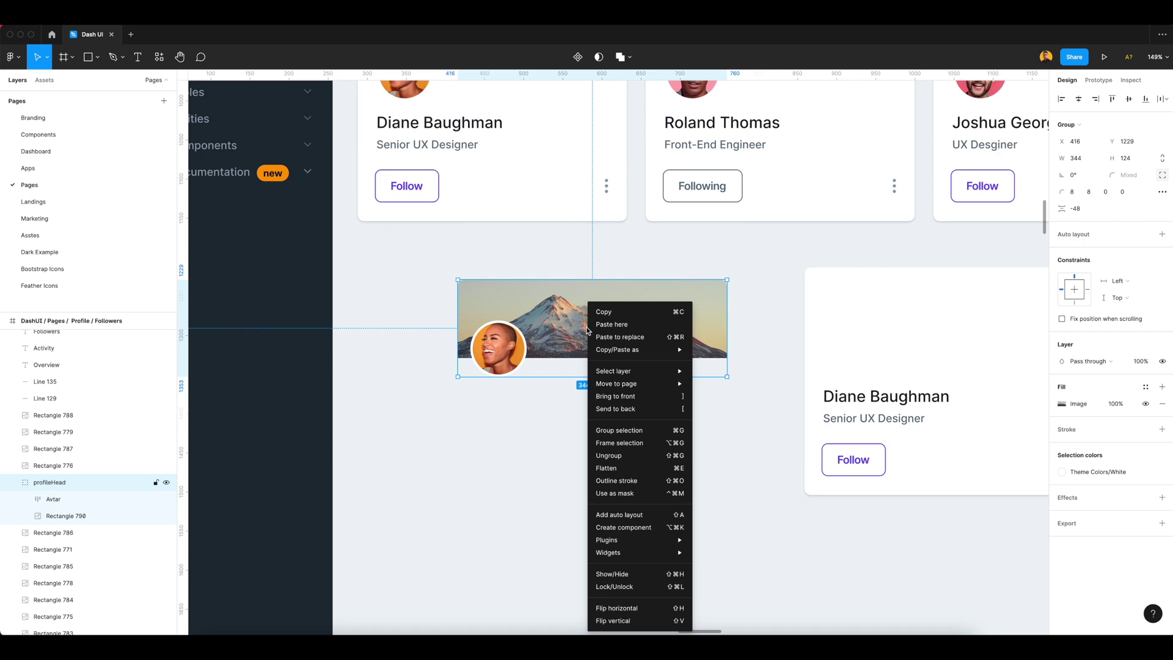
click(626, 442)
key(super+r)
text(P)
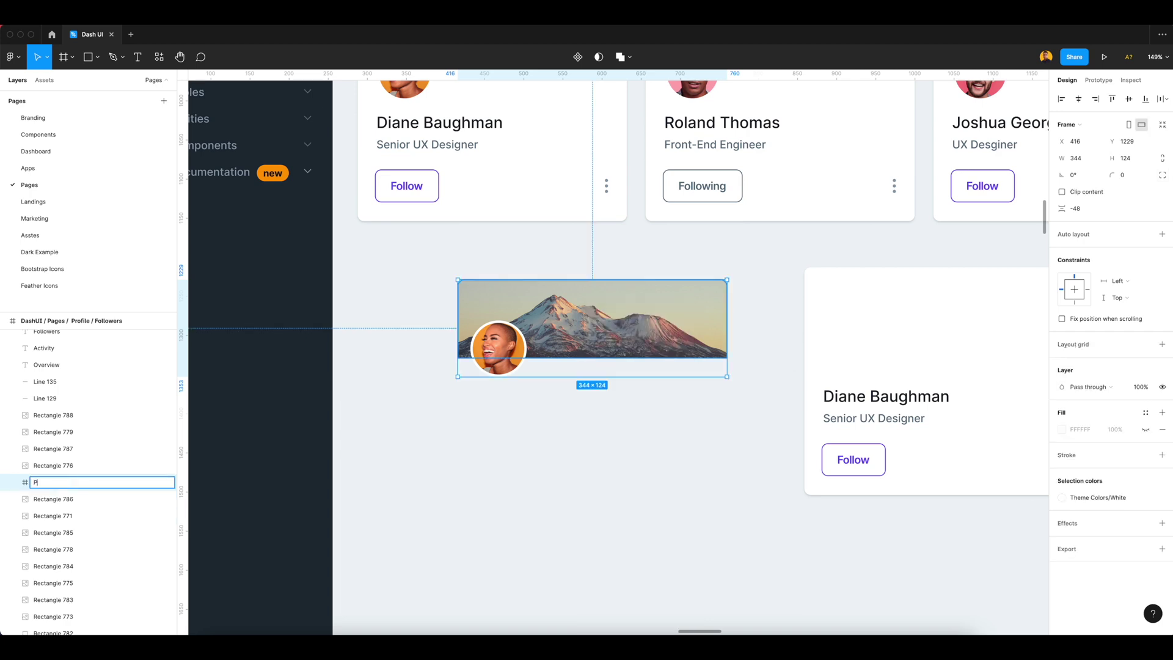
text(rofilec)
key(Return)
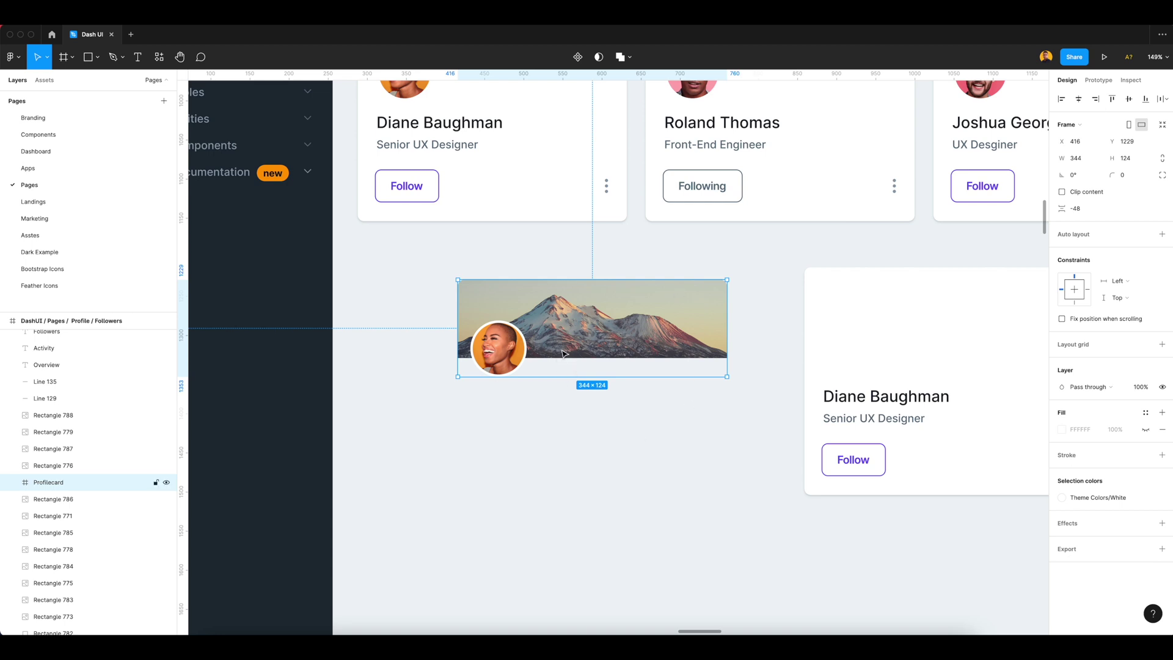
Fill the Profilecard frame with the Theme Colors/White style.
click(1146, 413)
click(1105, 529)
click(746, 301)
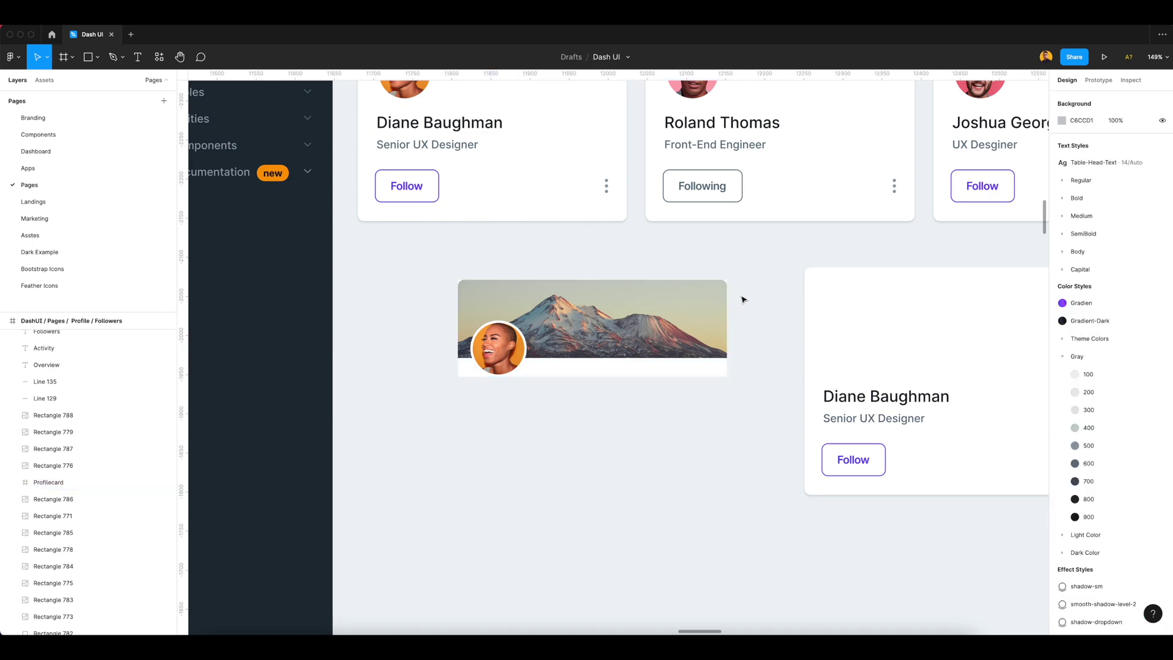
scroll(727, 283, up, 5)
scroll(727, 283, up, 5)
Give Profilecard an 8 corner radius.
click(725, 303)
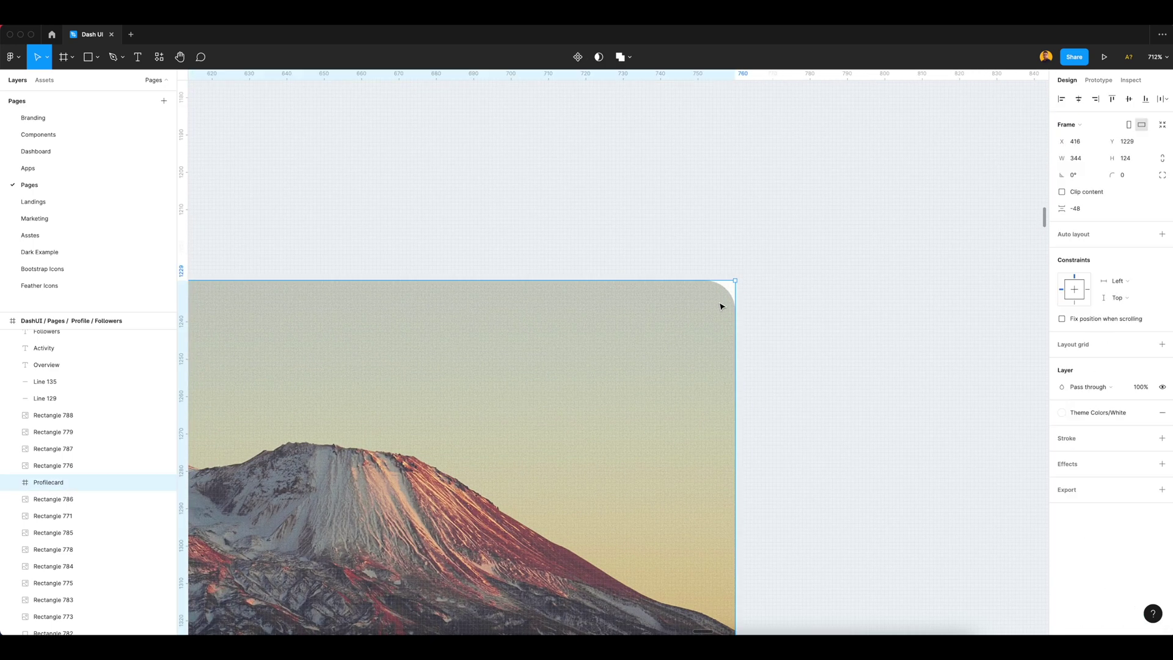
click(1127, 179)
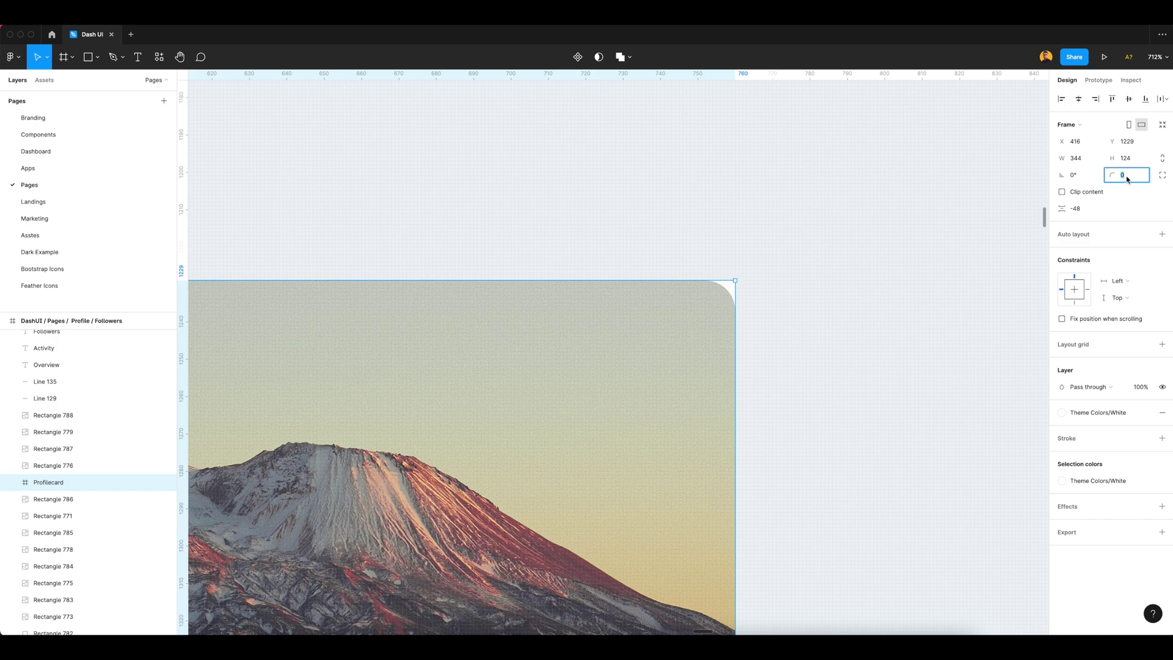
click(919, 247)
scroll(705, 296, down, 5)
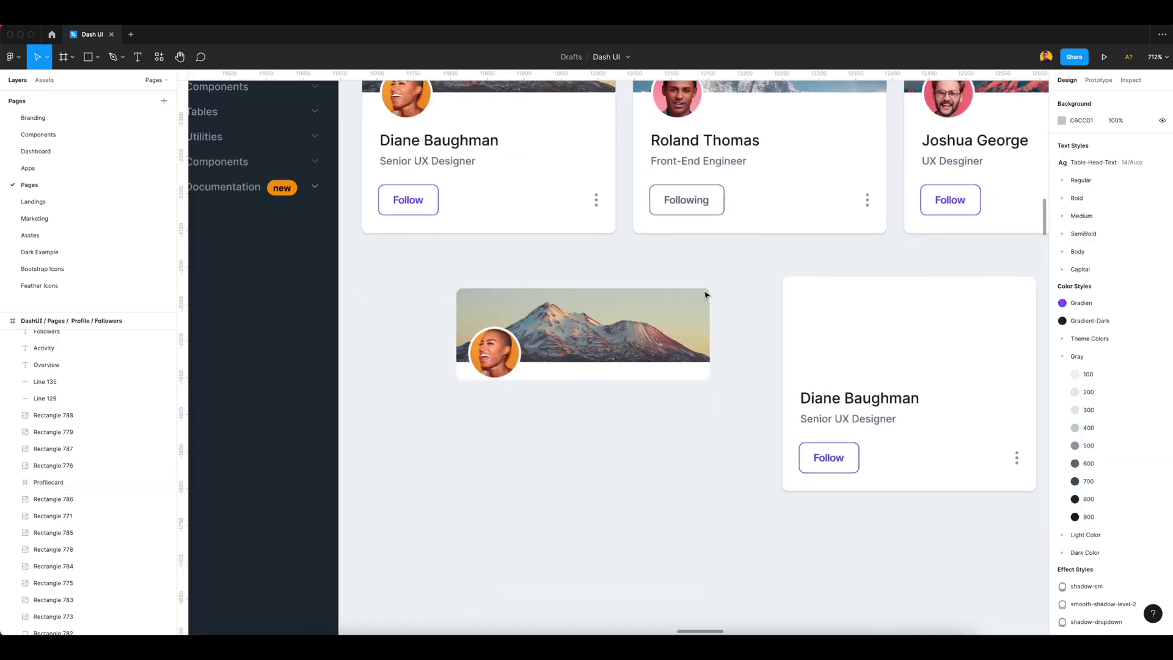
scroll(459, 303, up, 5)
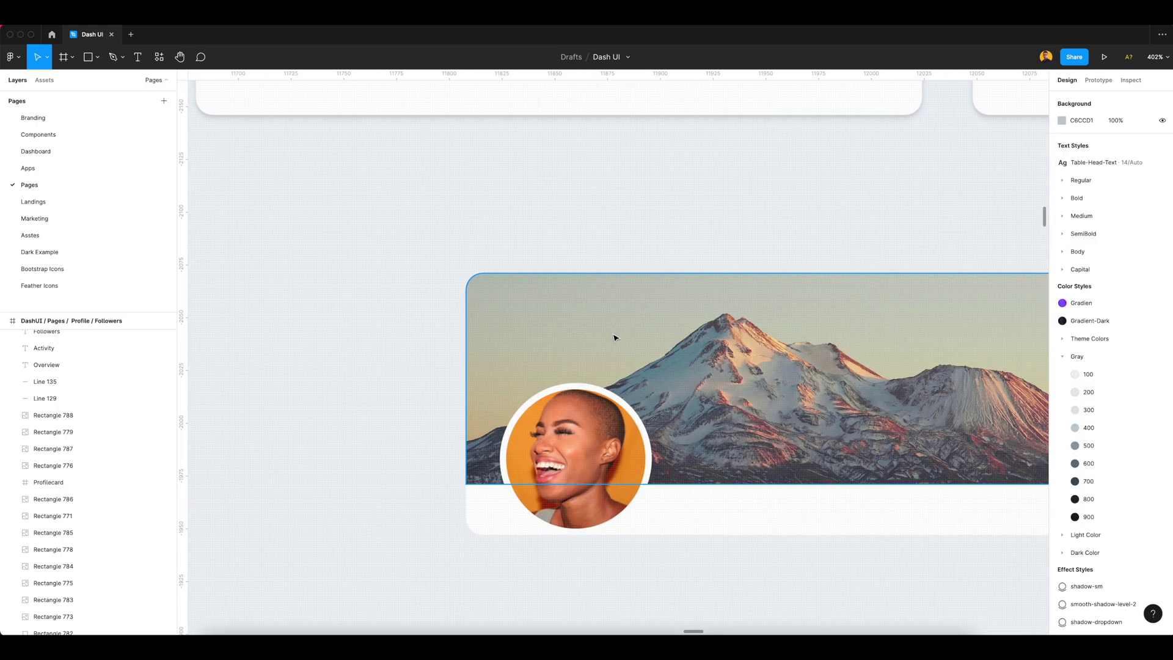
Apply auto layout to Profilecard, then select the nested profileHead group in Layers.
scroll(614, 338, right, 5)
click(428, 403)
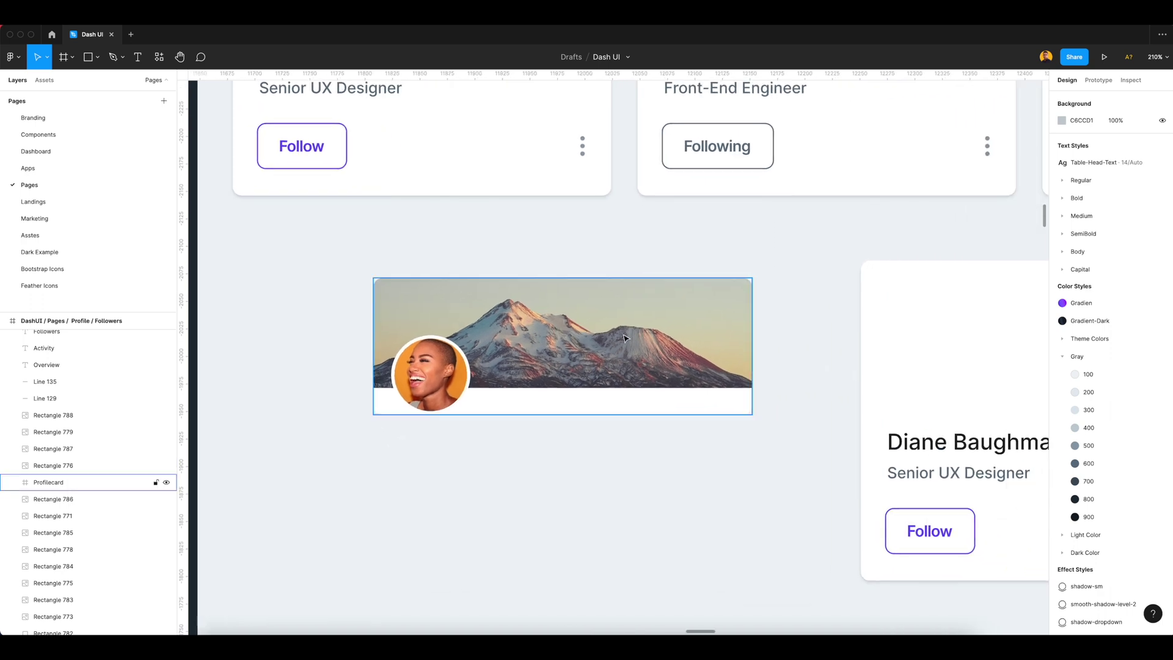
right_click(581, 320)
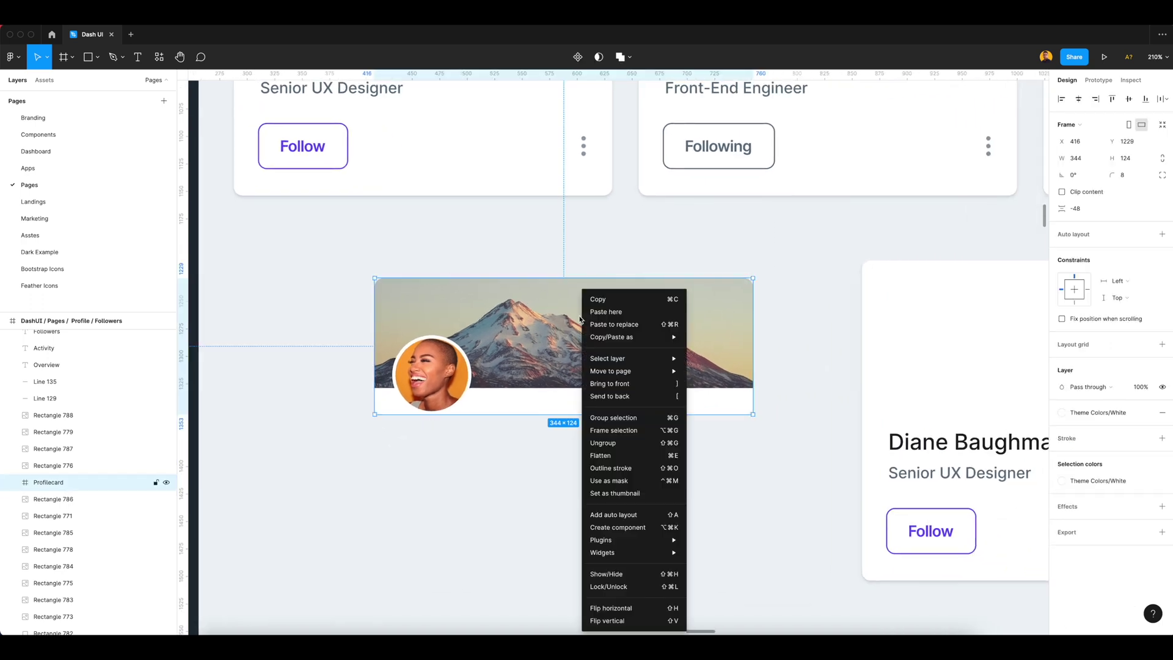
click(610, 515)
click(13, 483)
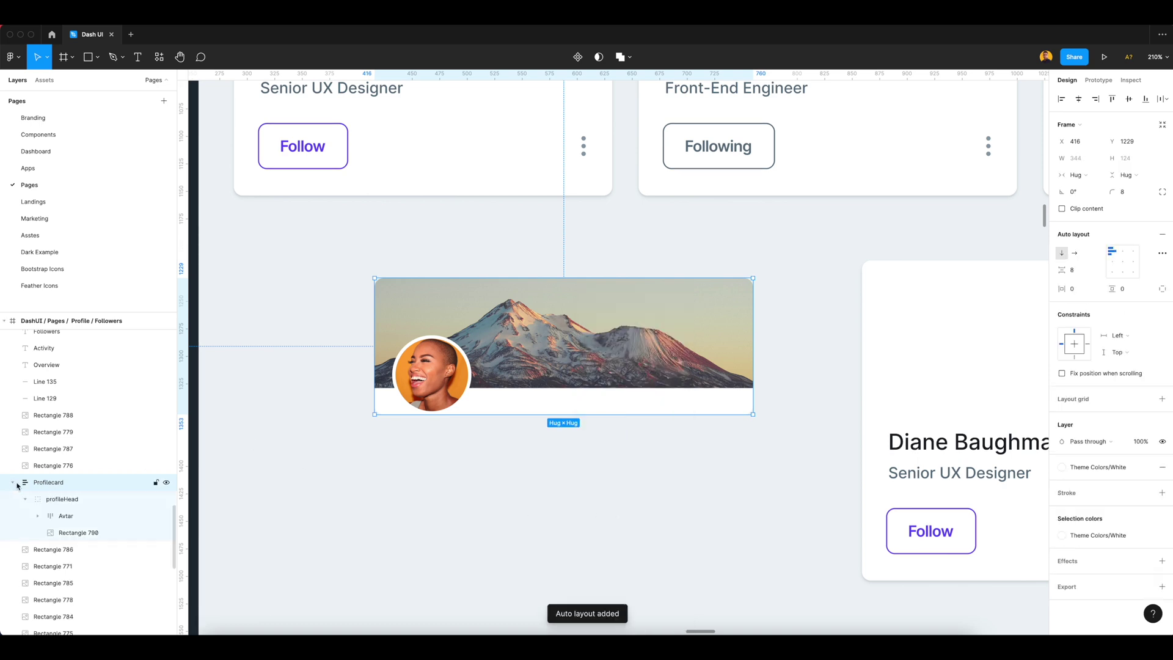
click(28, 501)
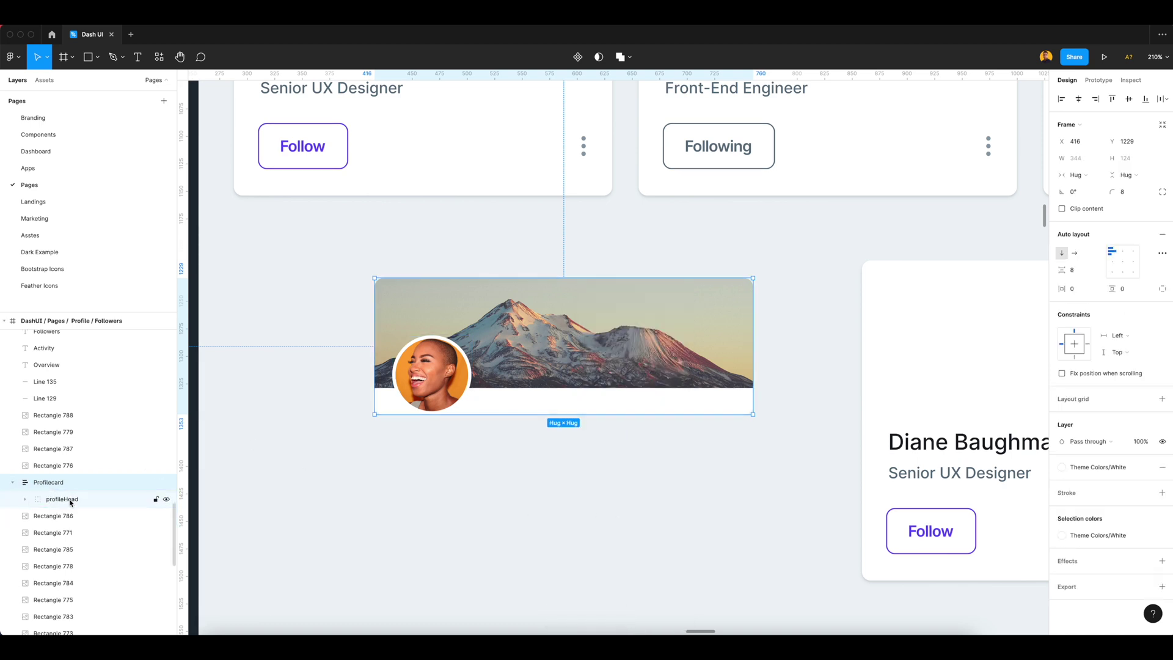
click(71, 502)
scroll(698, 432, down, 3)
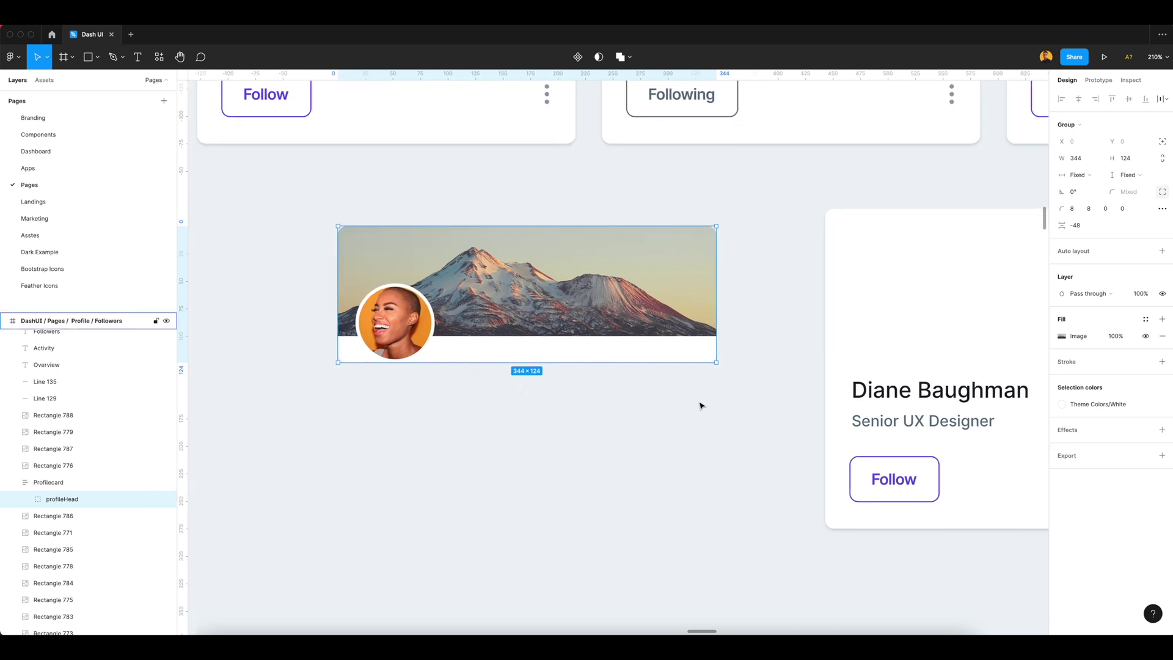
scroll(793, 401, right, 1)
click(859, 397)
shift+click(862, 416)
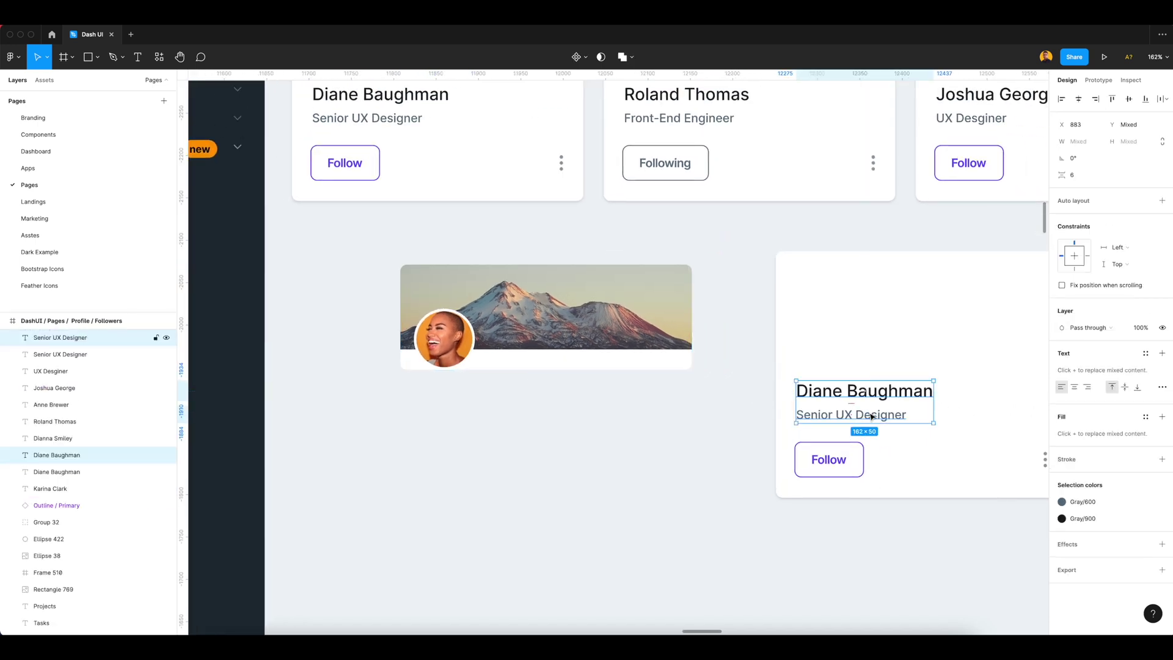
drag(875, 404, 640, 428)
right_click(640, 427)
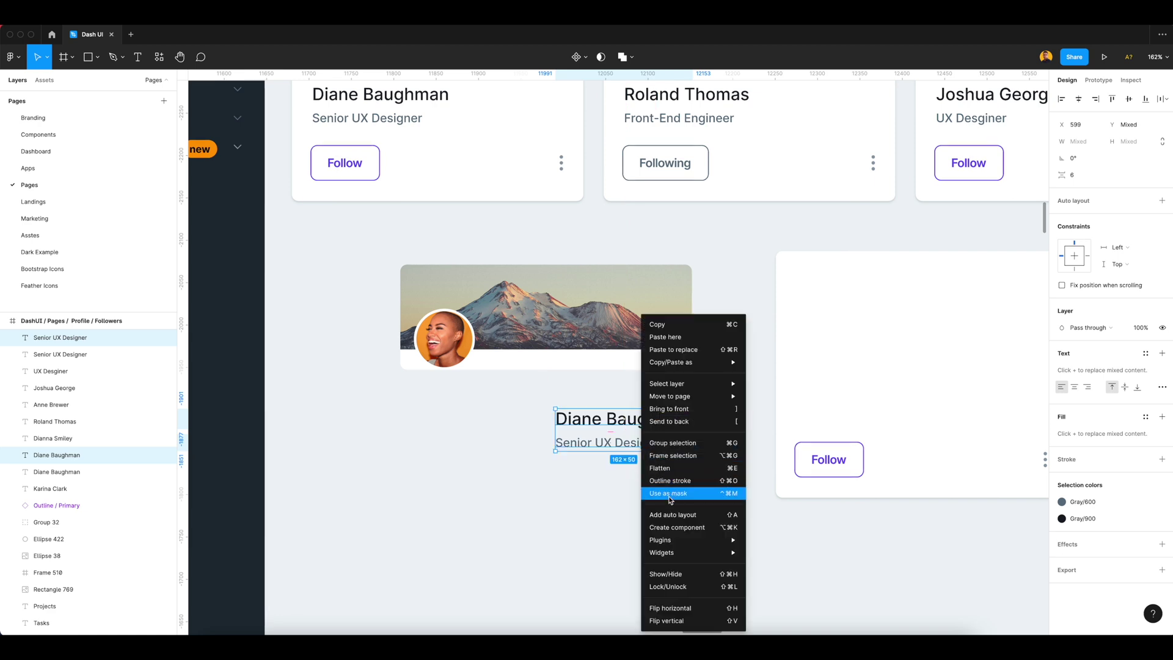
click(670, 515)
Rename the frame ProfileTitle and place it below the card photo.
key(super+r)
text(Pro)
key(BackSpace)
key(BackSpace)
key(BackSpace)
key(BackSpace)
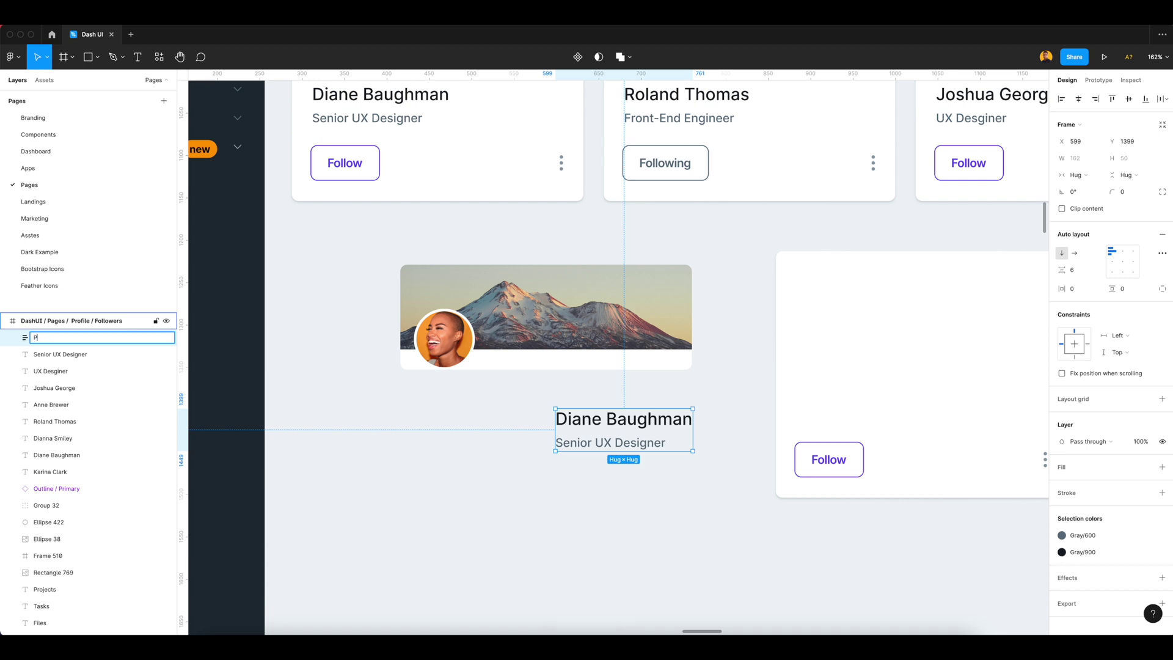
text(rofileTitle)
key(Return)
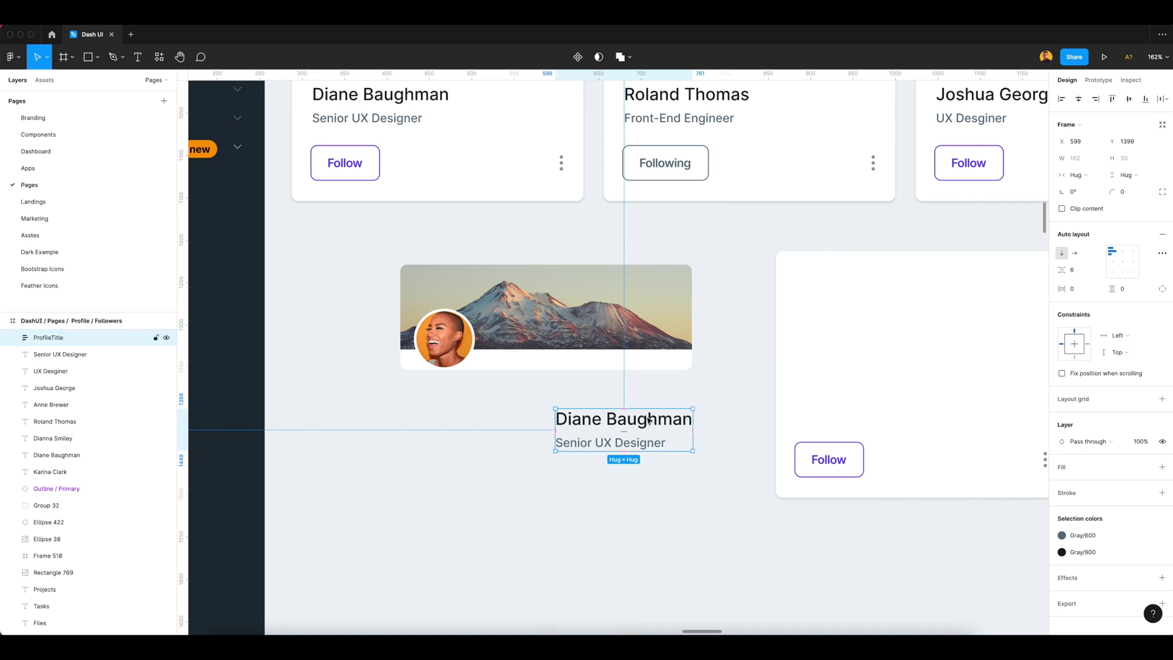
drag(639, 428, 574, 369)
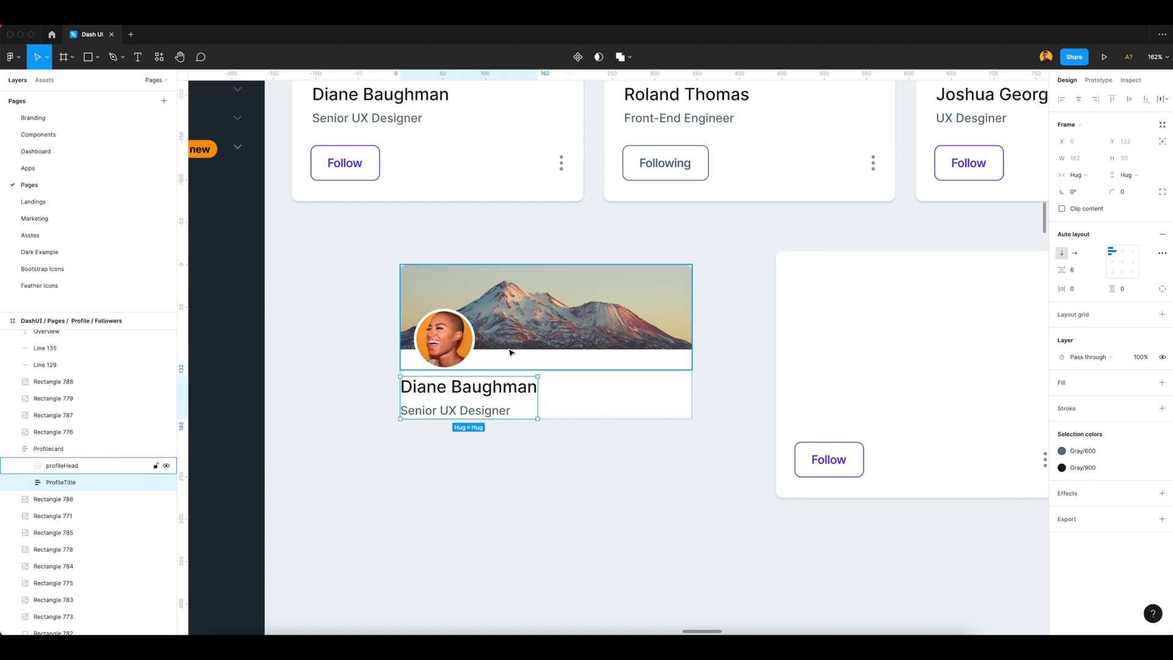
click(609, 479)
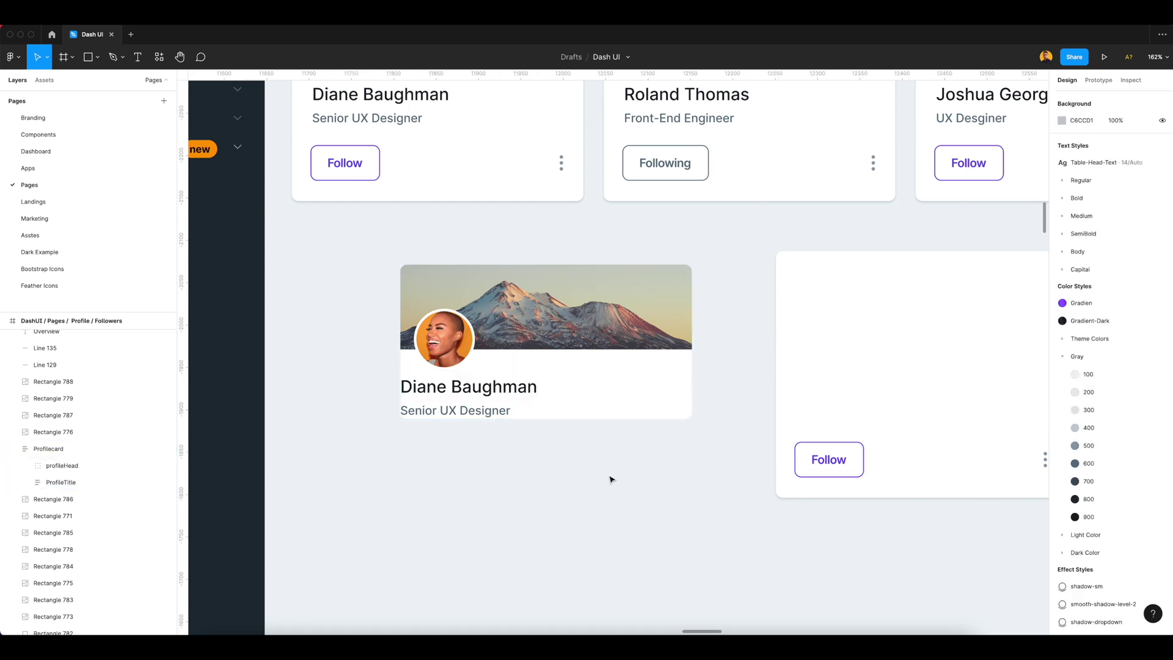
Pull the Follow button and three-dot icon out of the card into auto layout.
scroll(736, 471, right, 2)
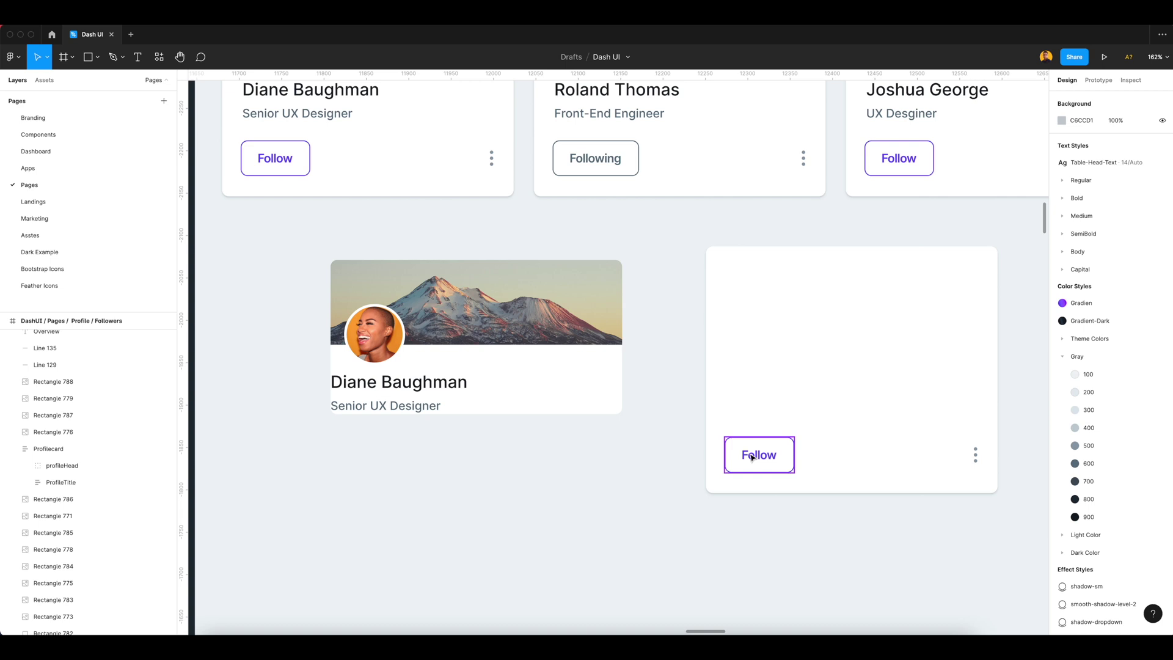
click(752, 457)
shift+click(975, 454)
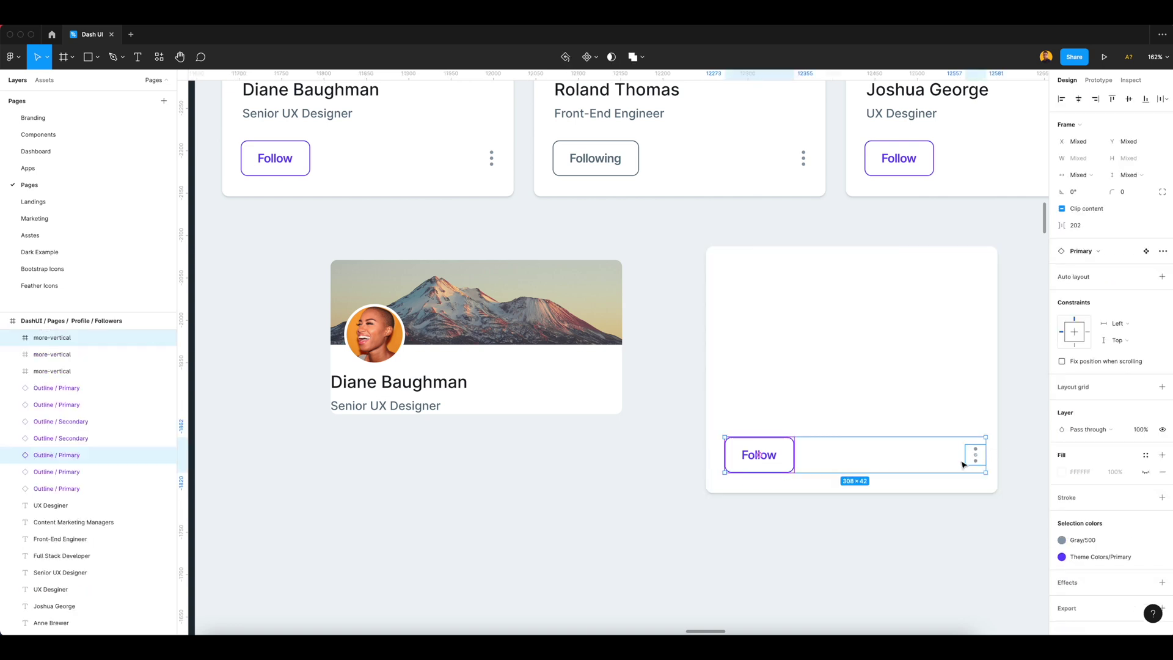
drag(892, 454, 585, 488)
right_click(585, 489)
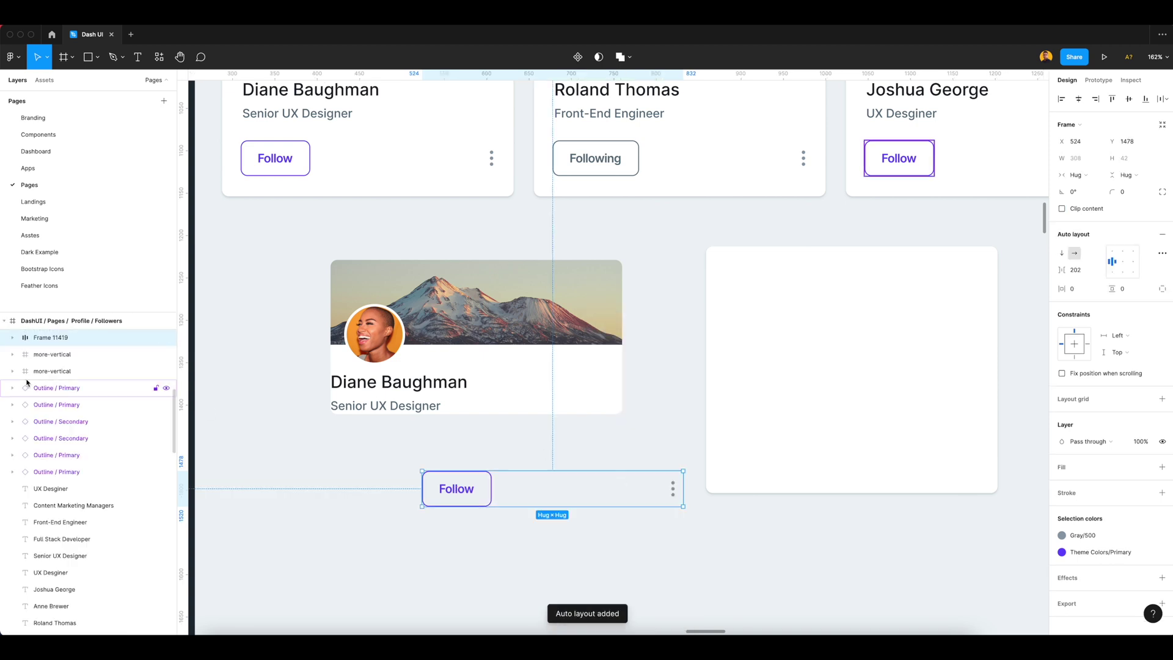
Rename the frame profileAction and move it into the card beneath the title.
scroll(86, 369, up, 1)
double_click(68, 363)
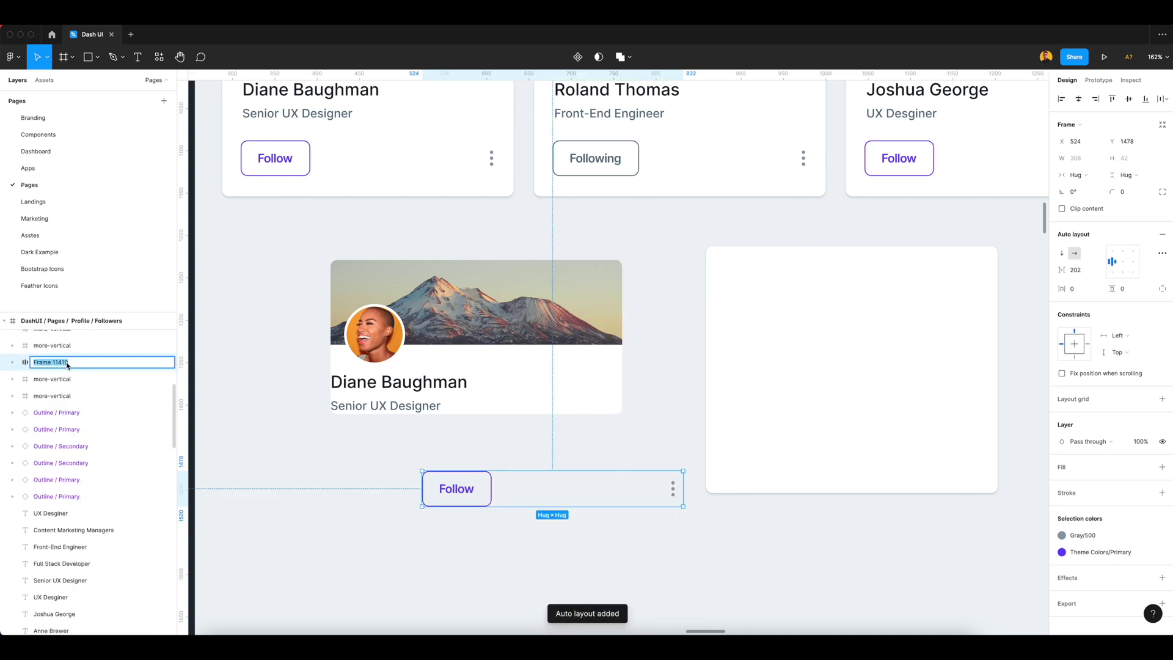
text(profileAction)
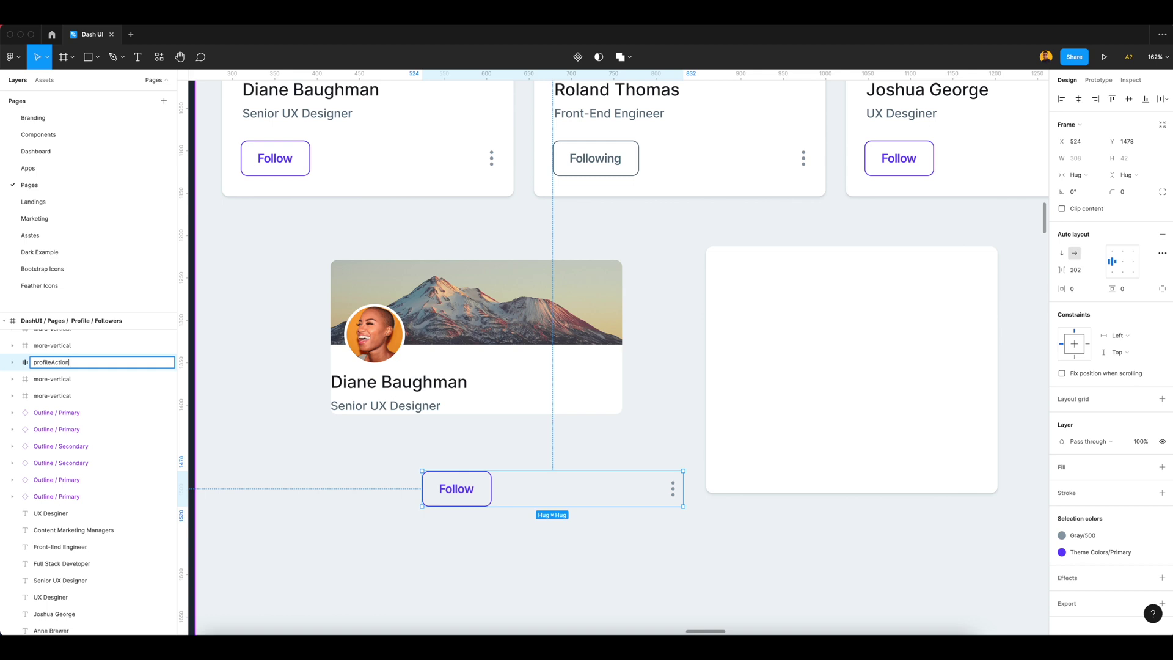
key(Return)
click(518, 438)
drag(524, 479, 483, 416)
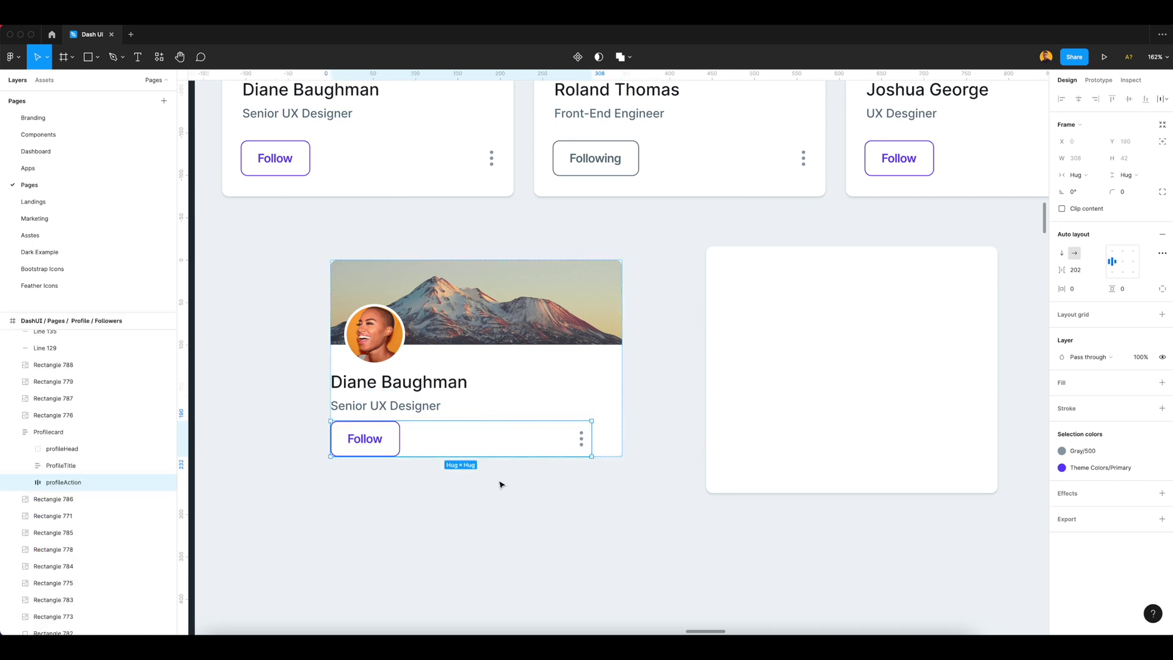
Check Profilecard and its profileHead, ProfileTitle and profileAction sections.
click(529, 489)
click(95, 434)
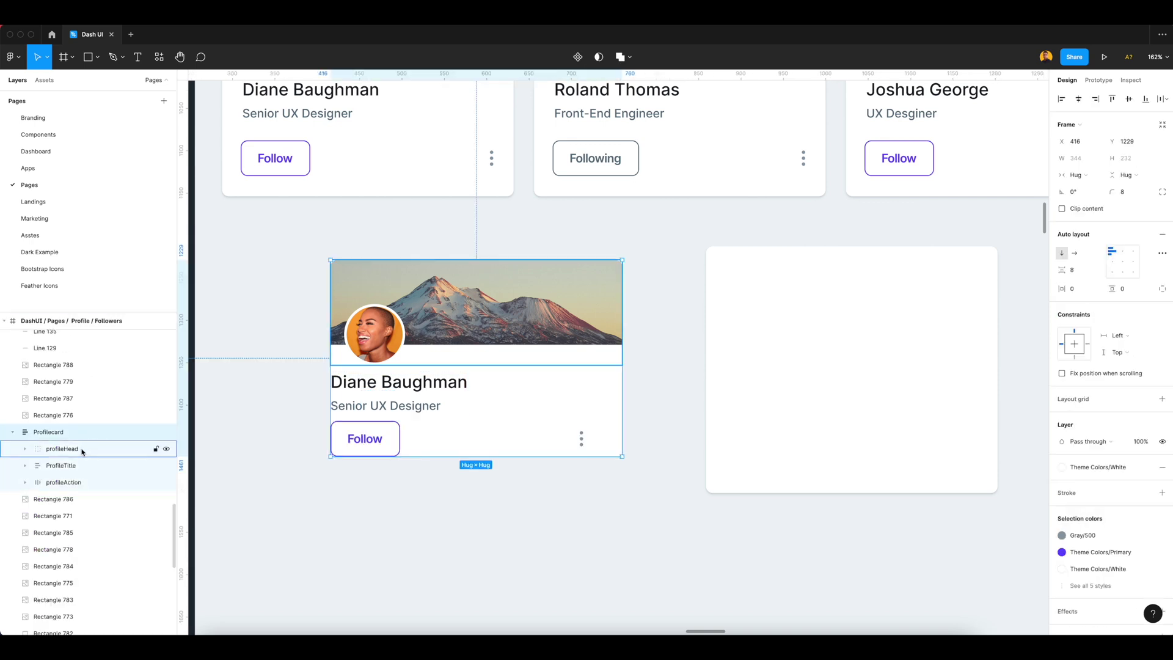
click(83, 452)
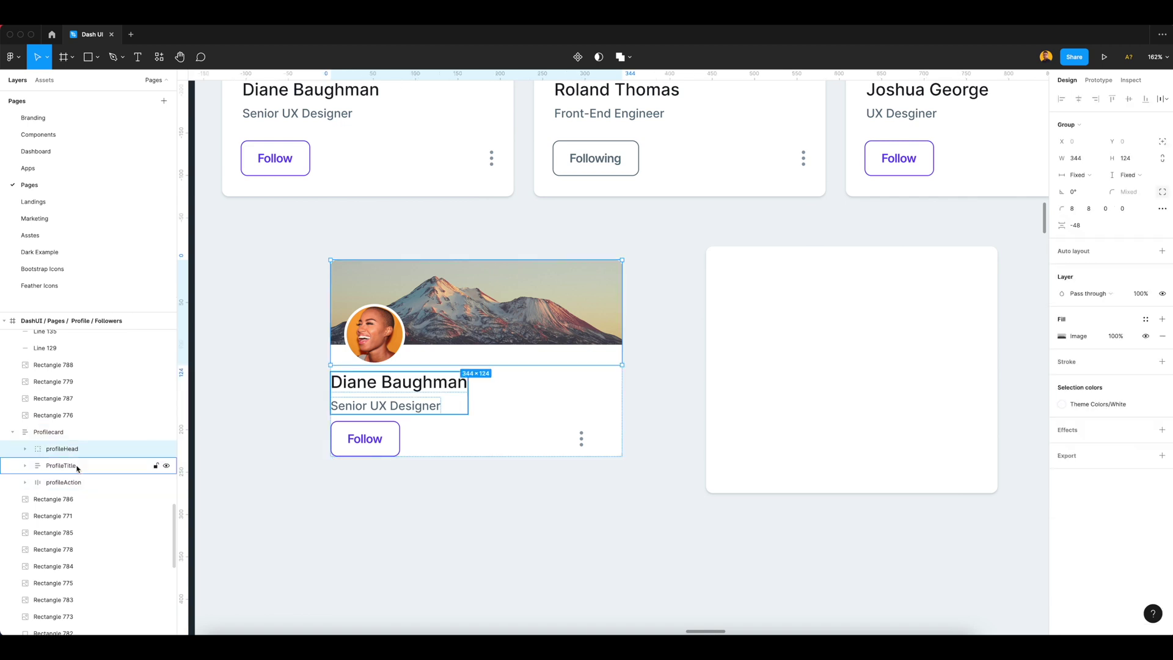
click(77, 466)
click(79, 484)
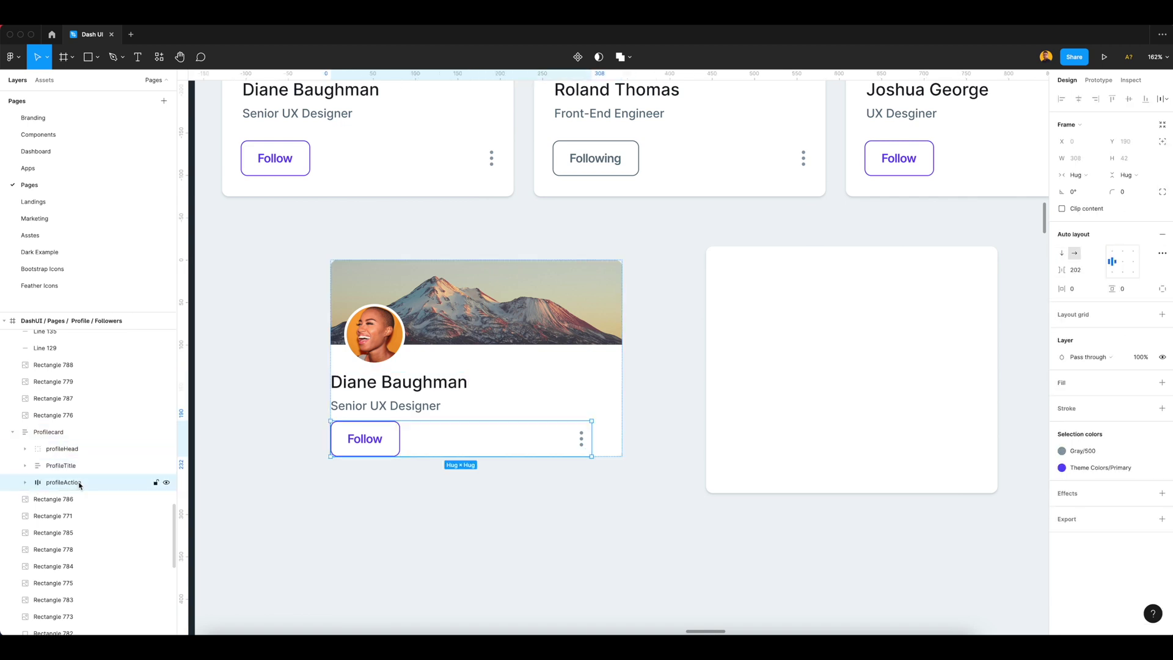
click(554, 491)
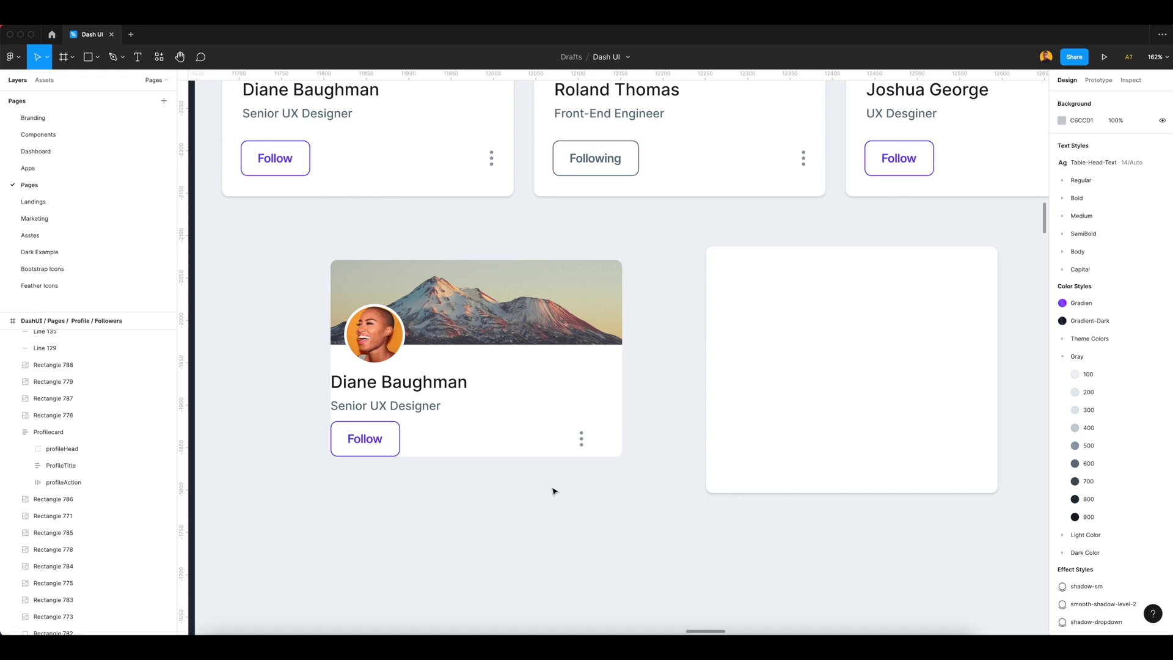
click(505, 426)
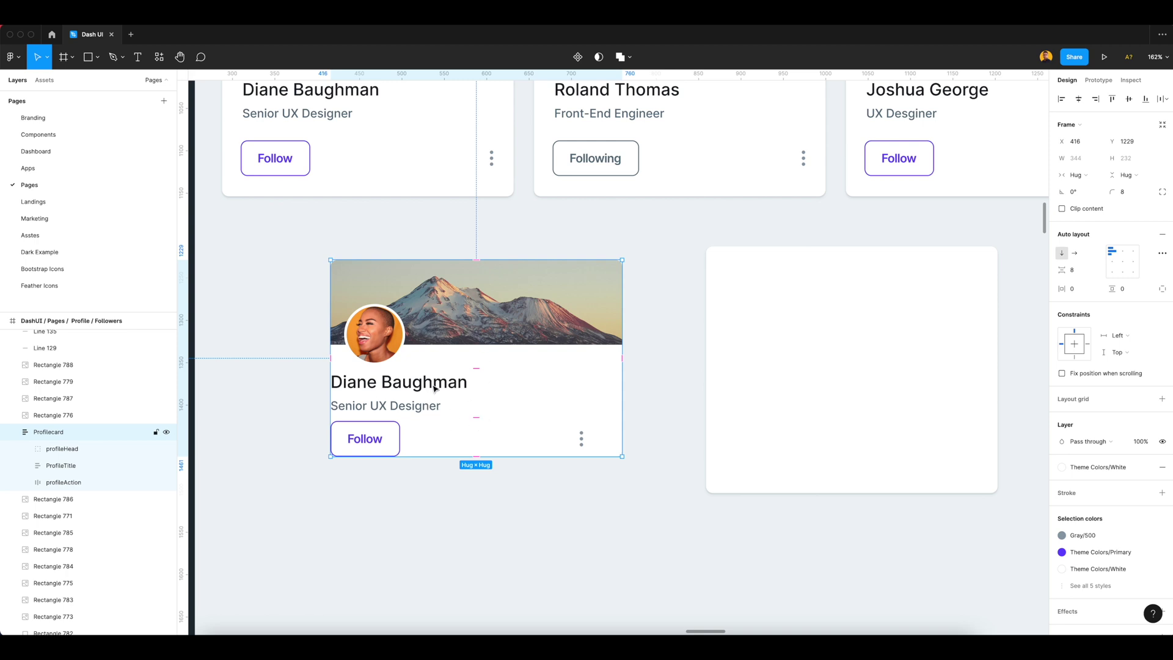
Inspect the original card's name text and Follow button, then reselect Profilecard.
scroll(680, 432, down, 5)
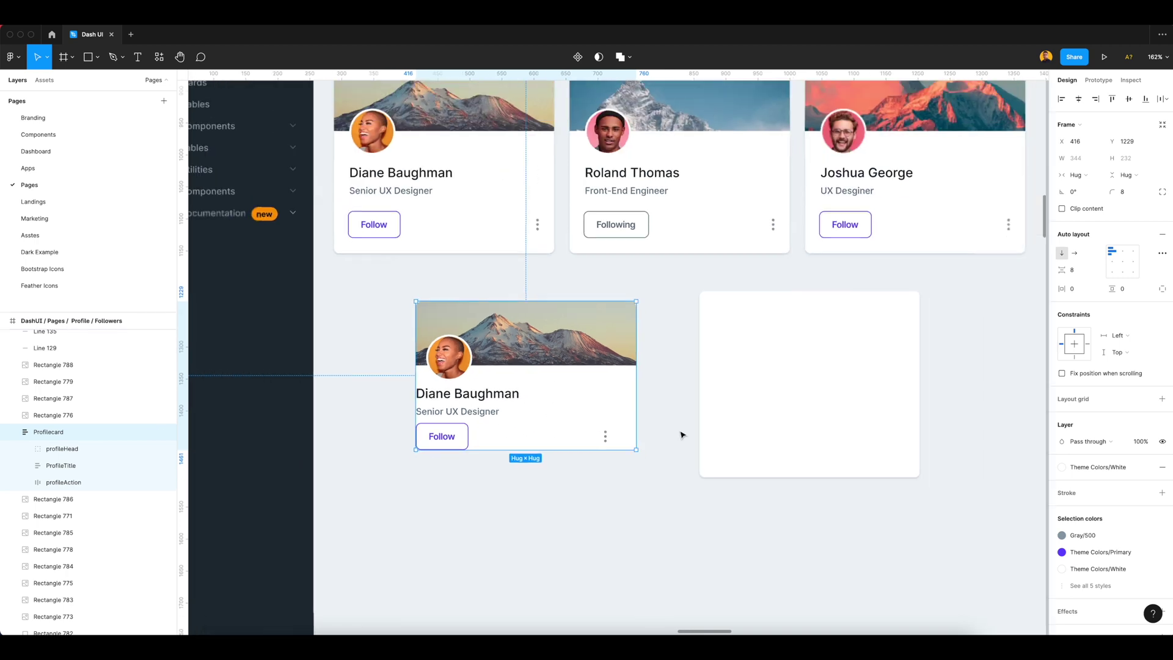
scroll(657, 427, up, 3)
click(416, 259)
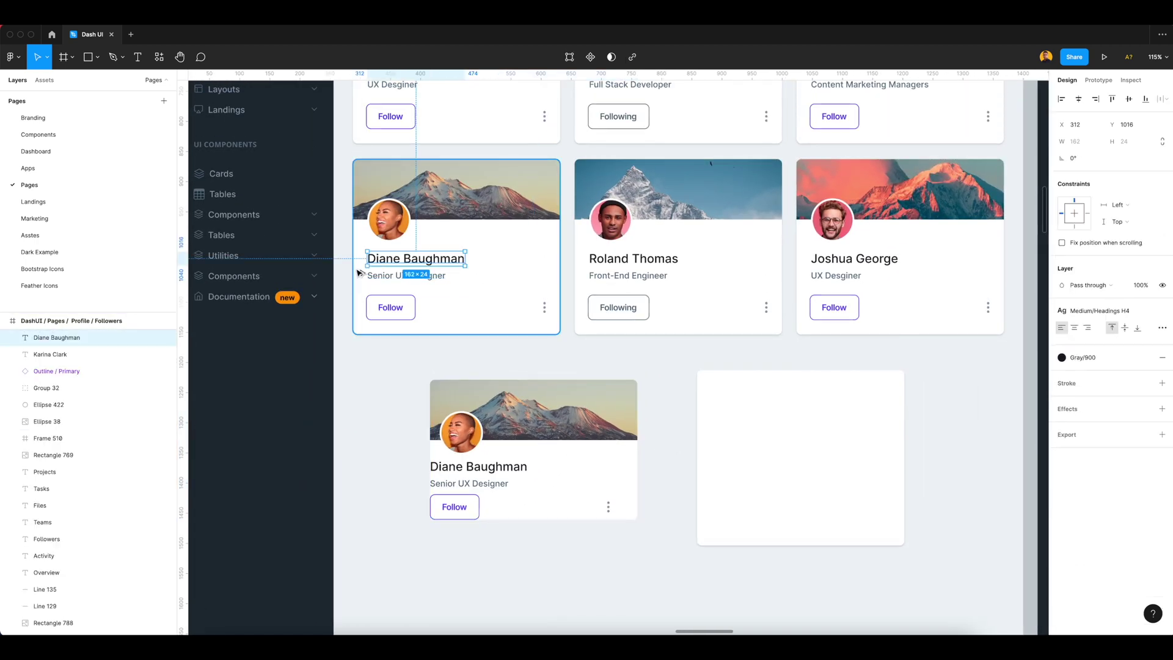
click(368, 306)
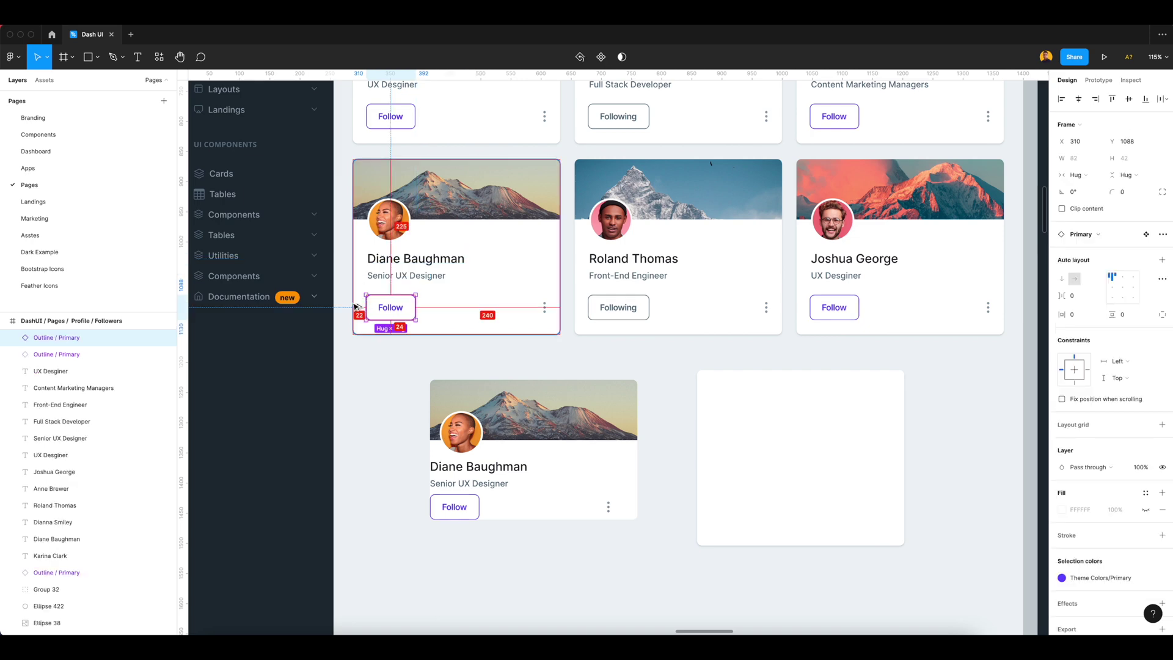
click(527, 366)
scroll(587, 465, down, 2)
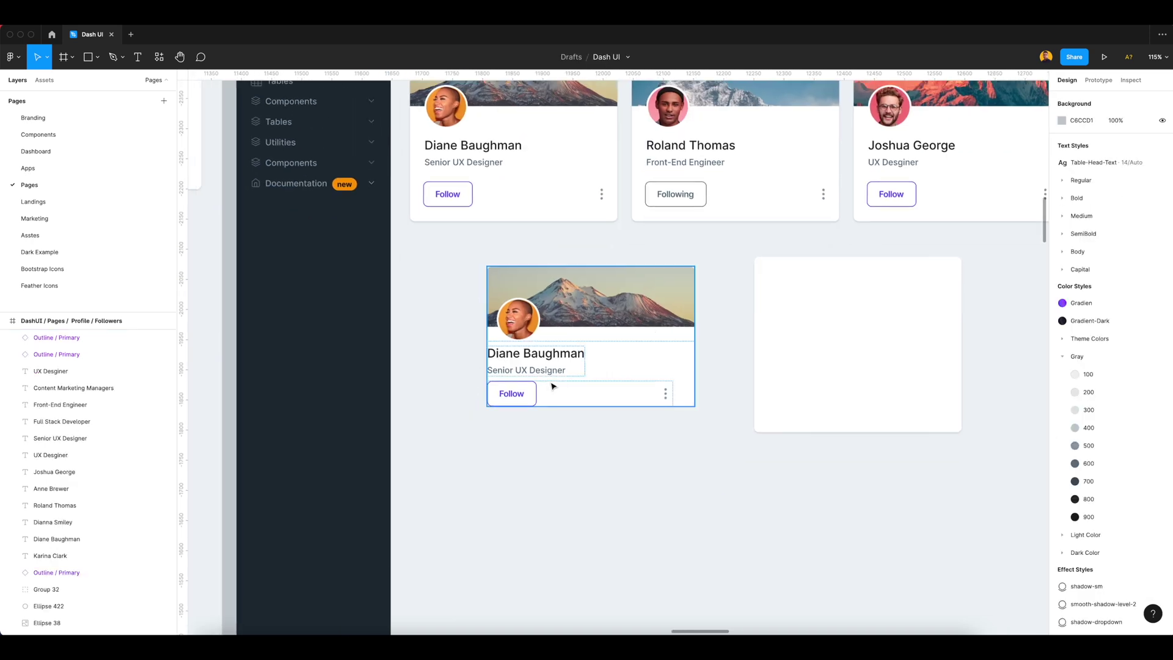
scroll(553, 388, up, 3)
click(510, 389)
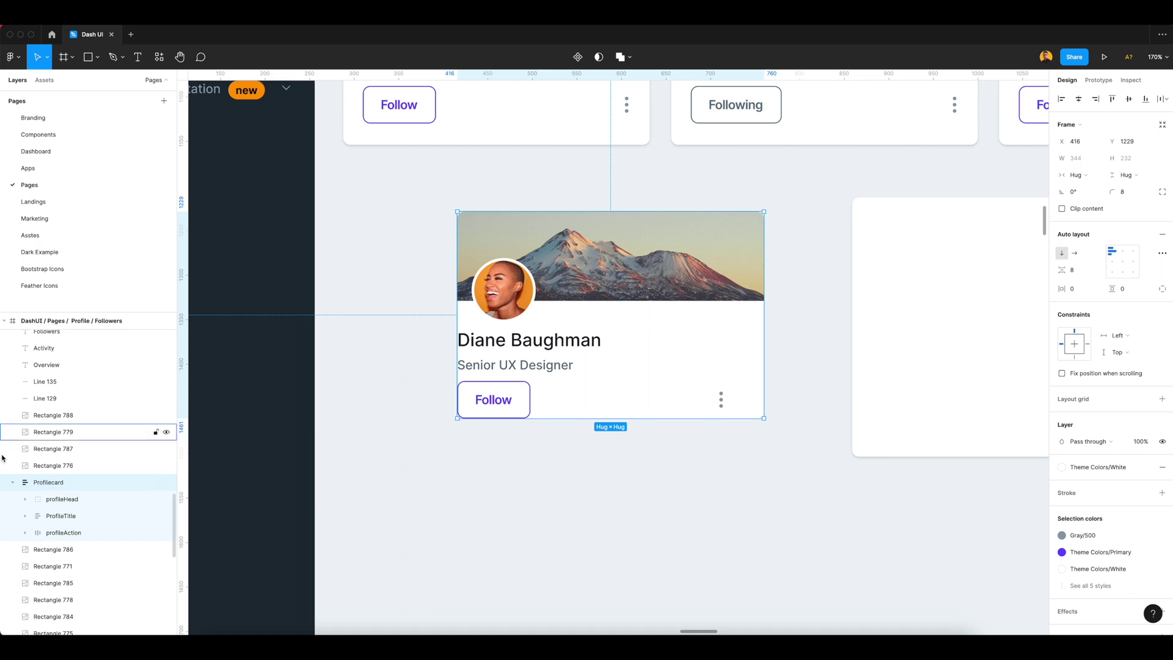
Wrap ProfileTitle and profileAction in an auto-layout frame named ProfileContent.
click(53, 516)
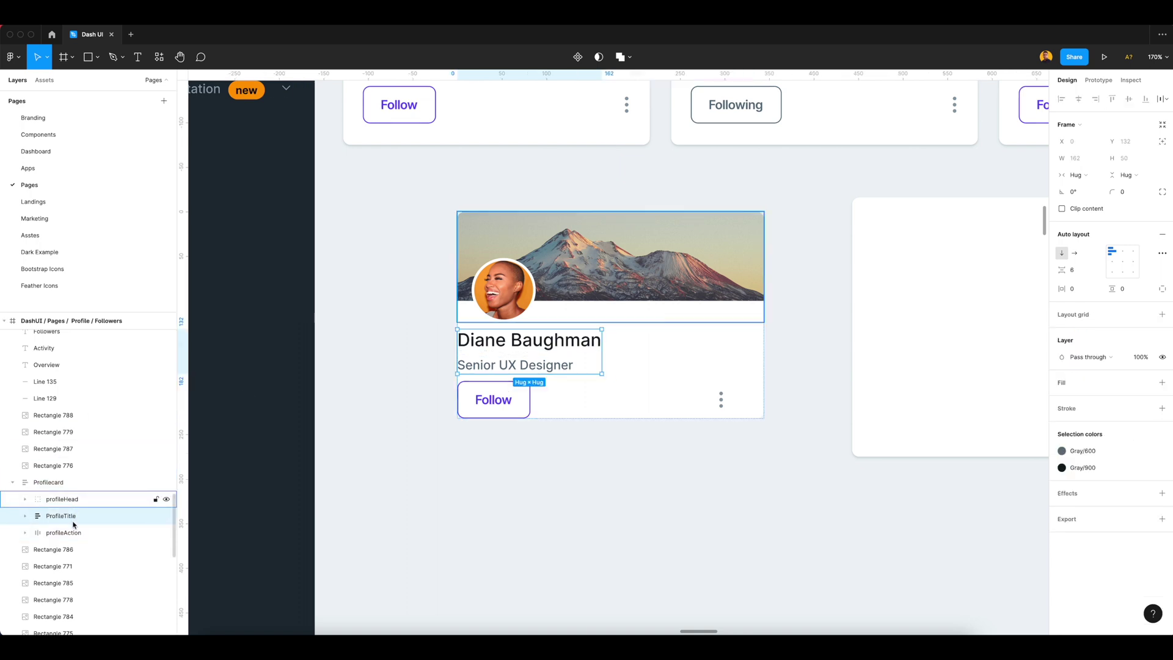
shift+click(74, 531)
right_click(75, 524)
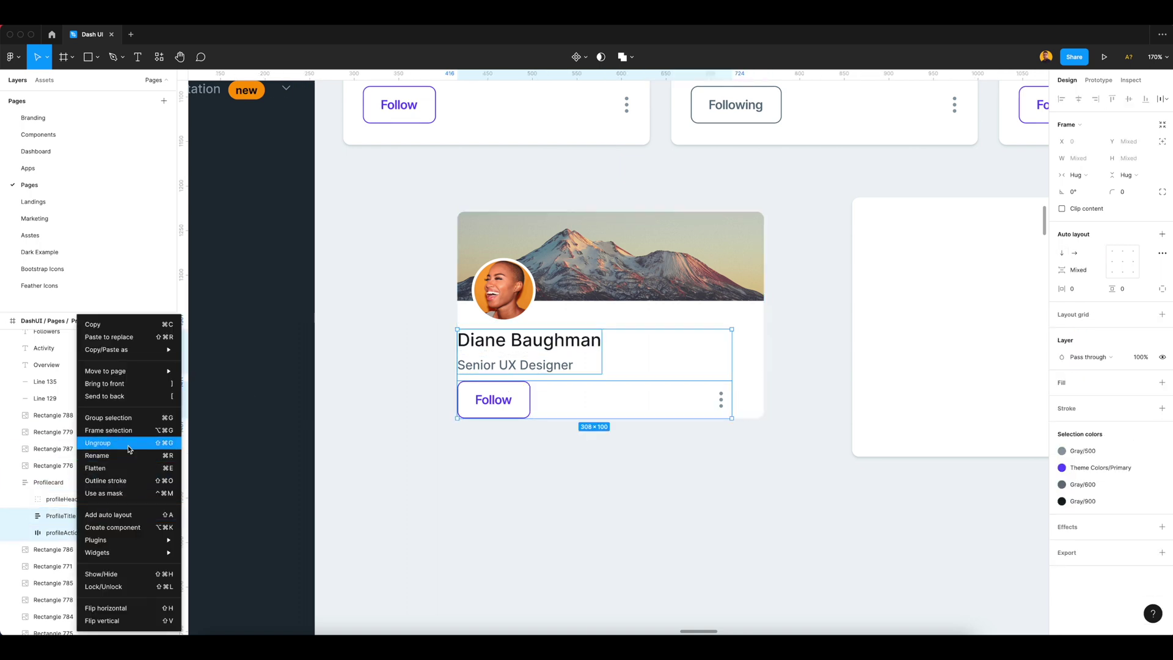
click(119, 515)
double_click(121, 516)
text(ProfileCont)
key(Return)
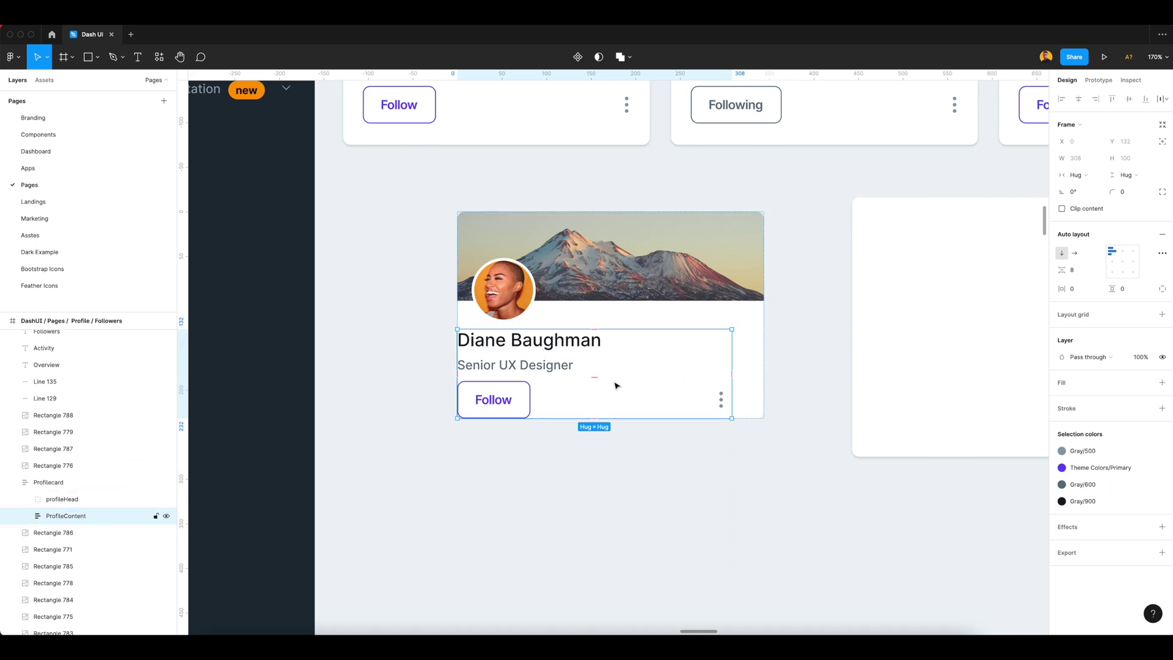
Set ProfileContent's horizontal and vertical padding to 24.
click(1072, 293)
text(24)
key(Return)
click(1105, 293)
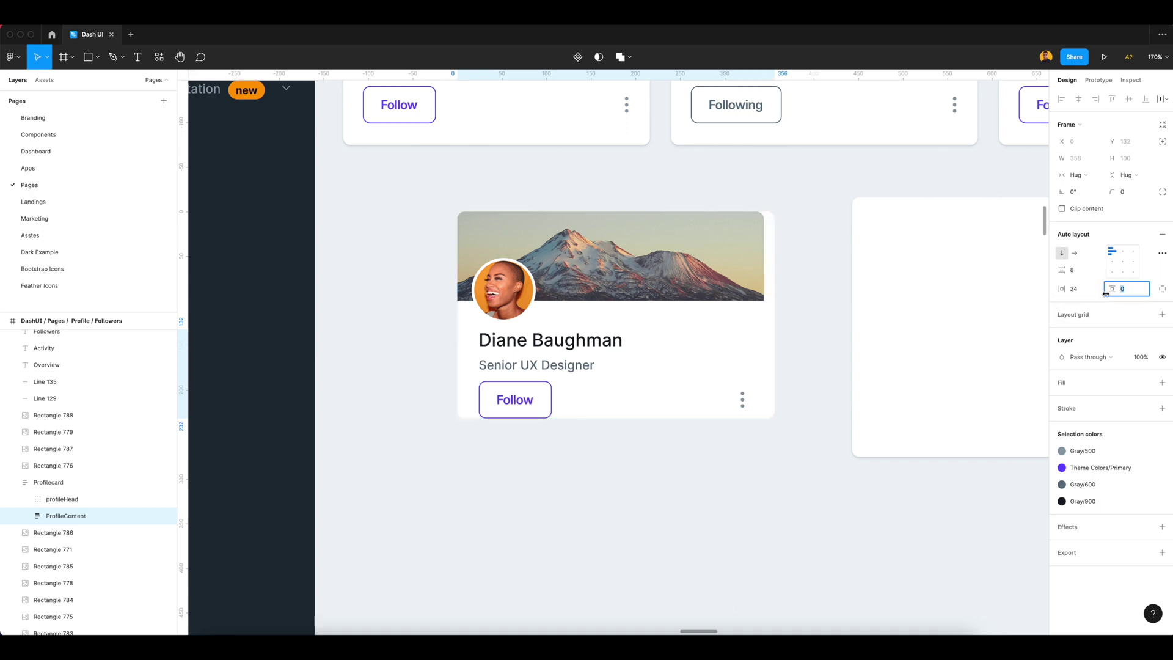
key(Tab)
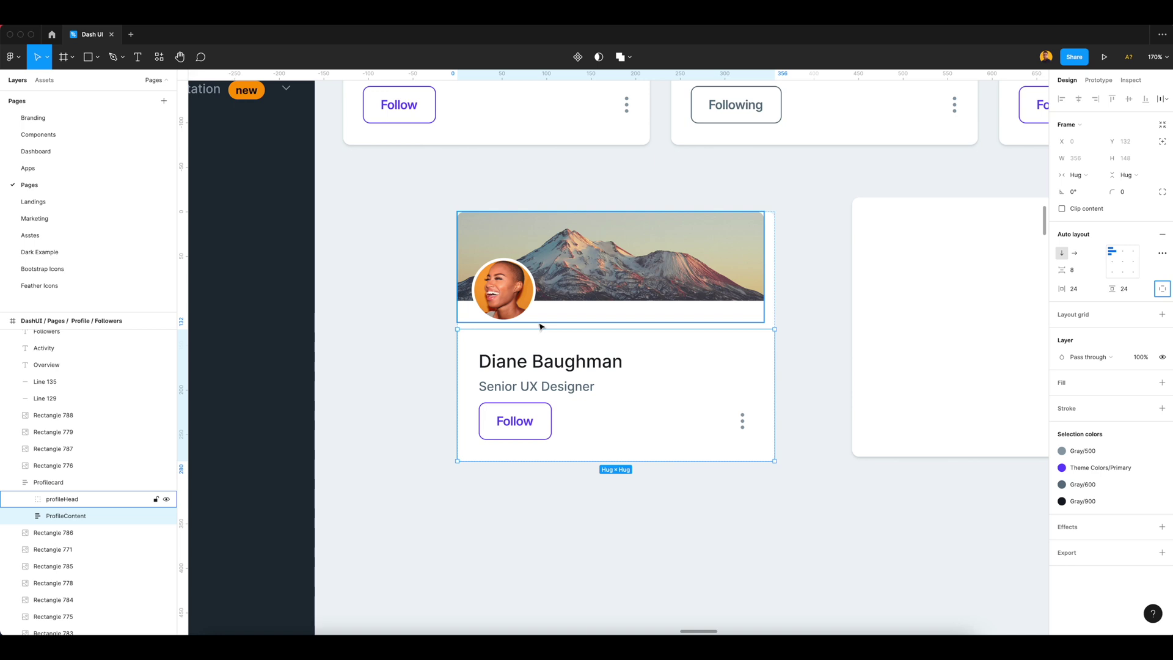
Set the Profilecard gap between header and content to 0.
click(52, 486)
click(1078, 273)
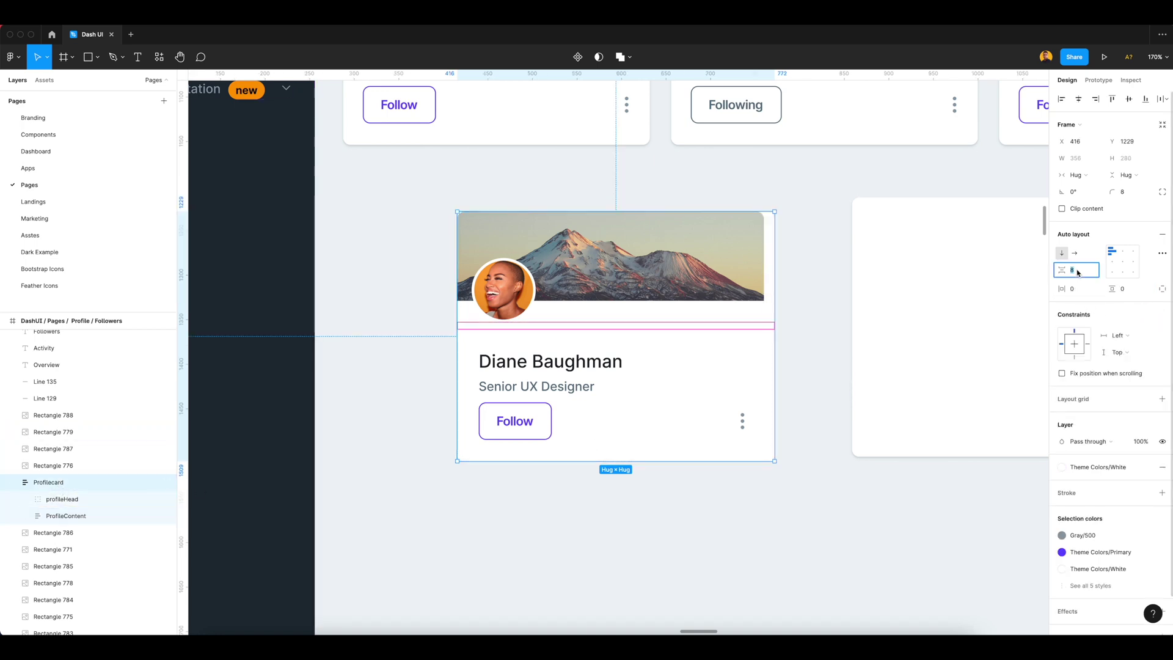
key(Return)
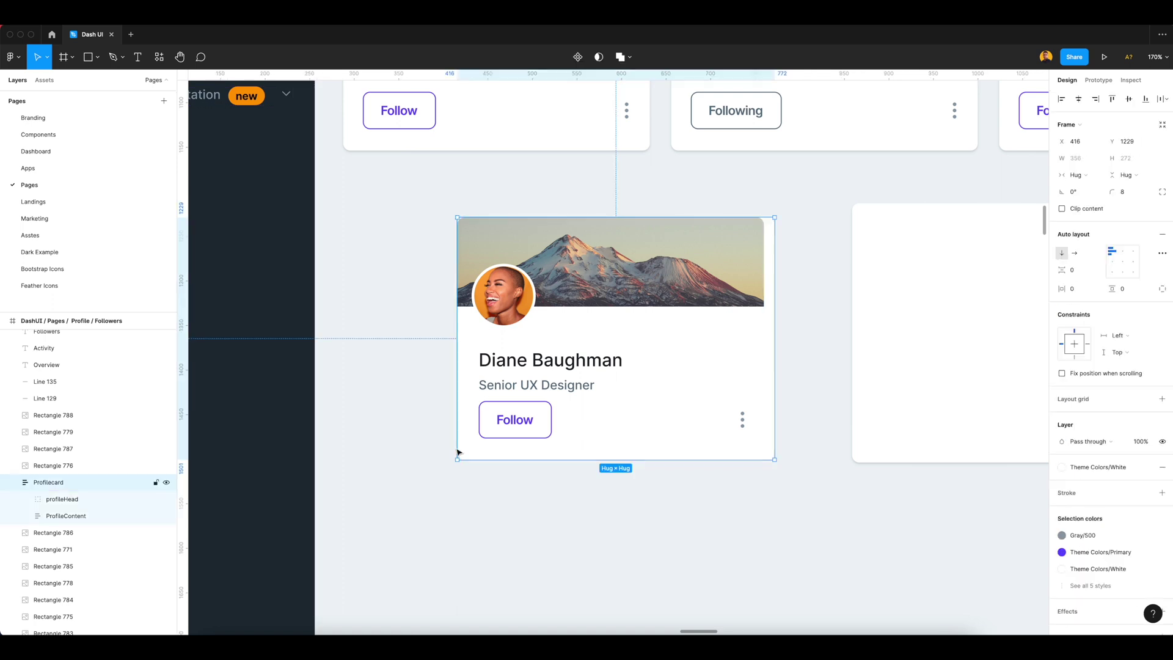
Set ProfileContent's gap to 16 between the title and the Follow row.
click(82, 515)
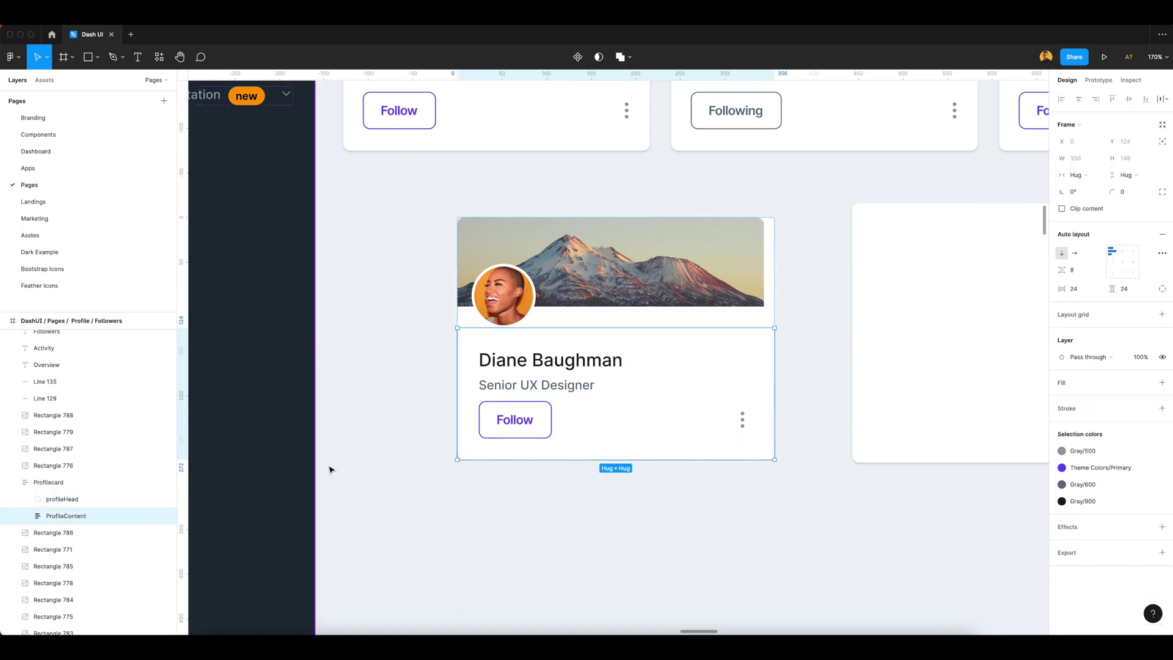
click(25, 516)
click(59, 532)
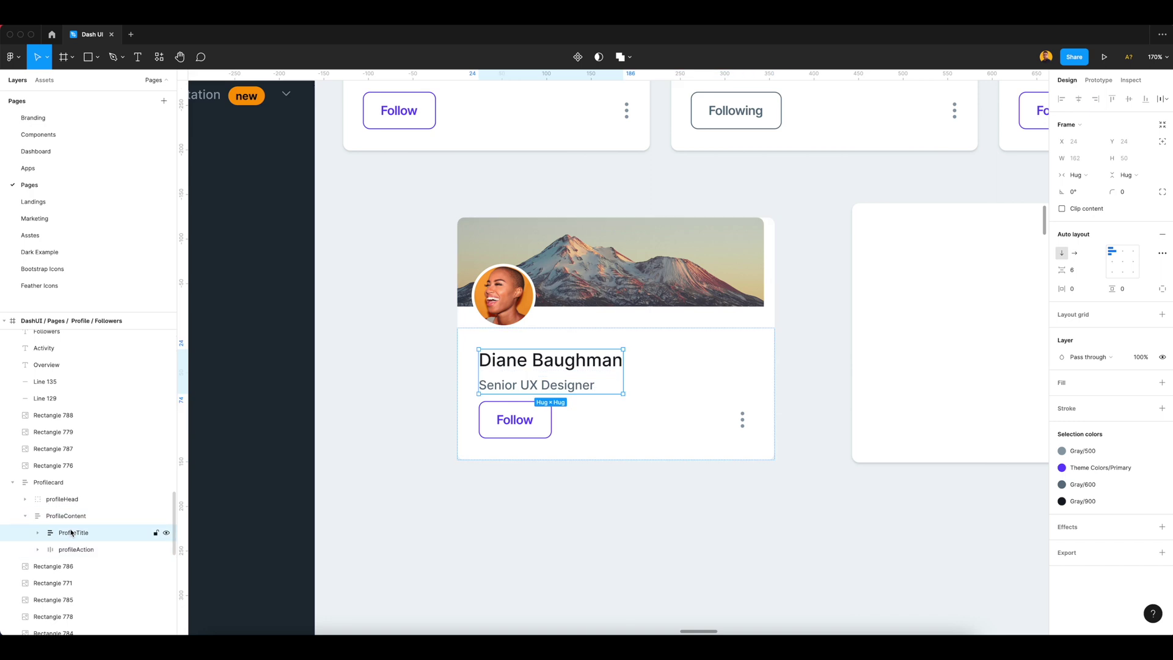
click(74, 517)
click(74, 532)
click(76, 548)
click(78, 531)
click(75, 516)
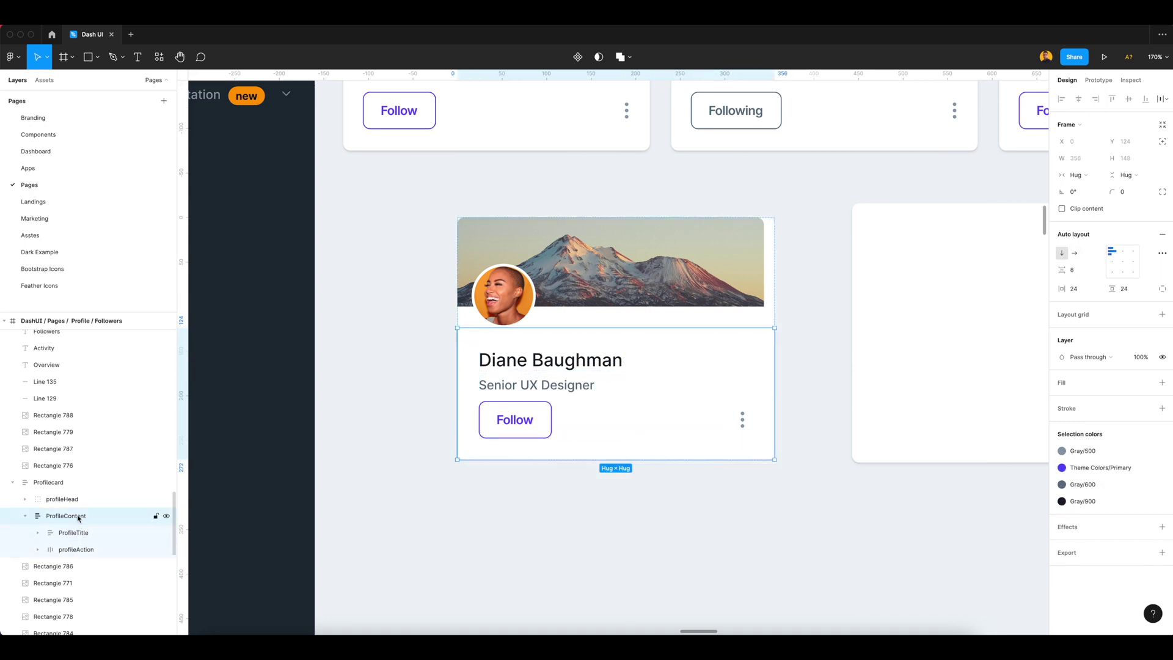
click(1077, 271)
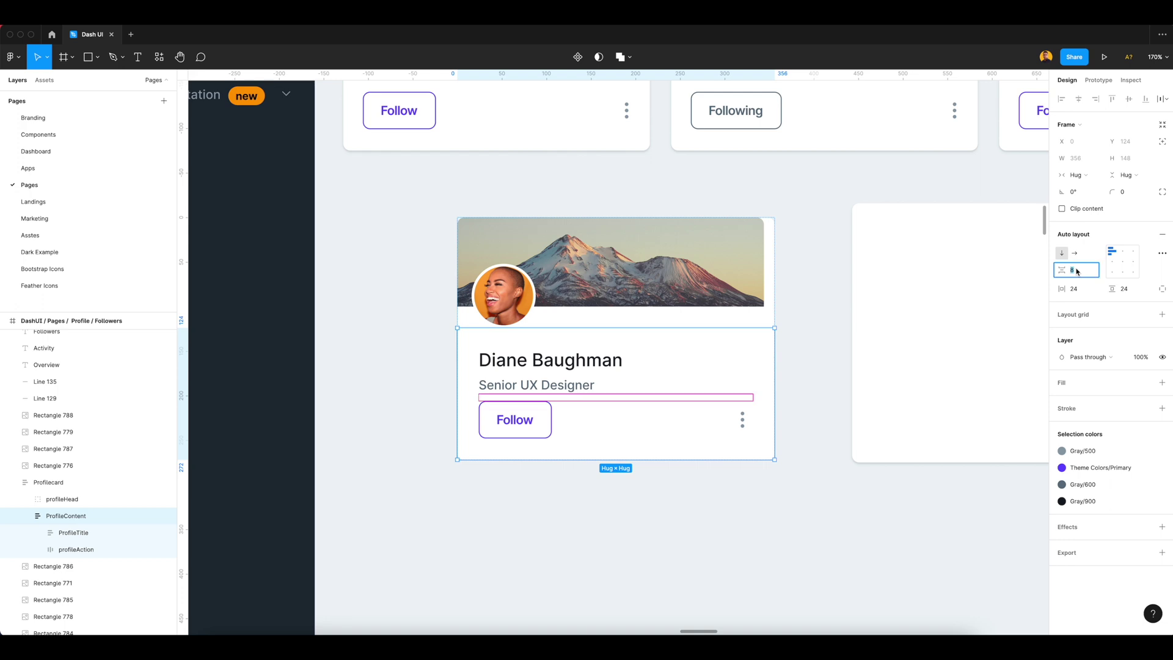
key(shift+Up)
key(shift+Up)
key(shift+Up)
key(shift+Up)
key(shift+Up)
key(shift+Down)
key(shift+Down)
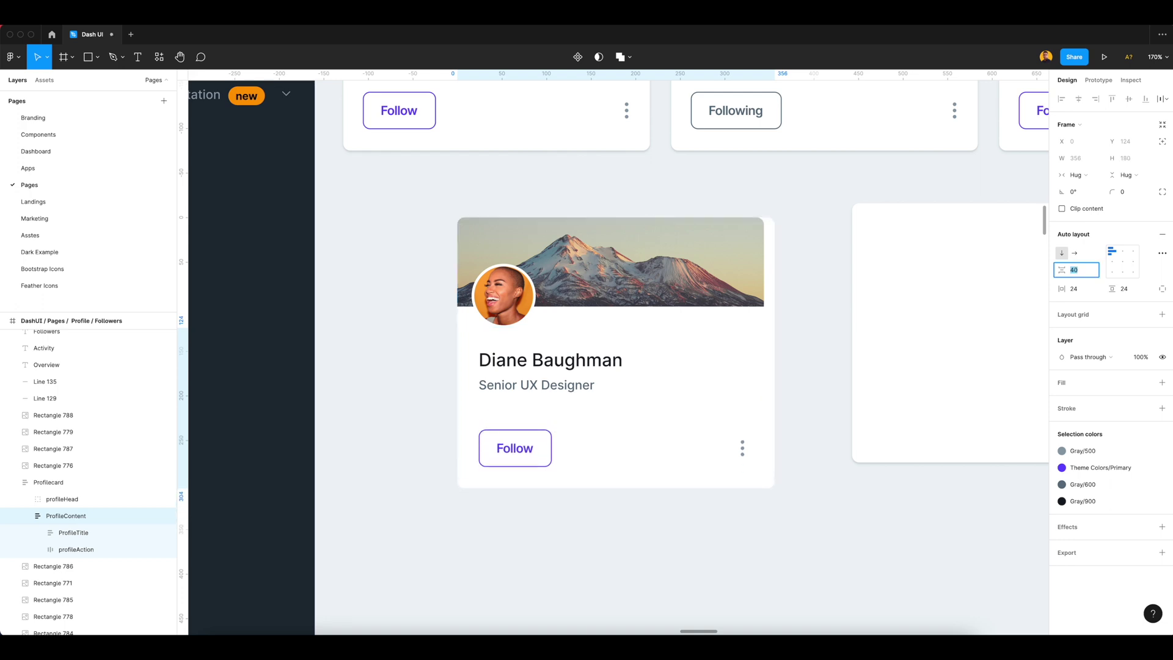
key(shift+Down)
key(shift+Down)
key(shift+Down)
key(shift+Up)
key(shift+Up)
key(shift+Up)
key(Tab)
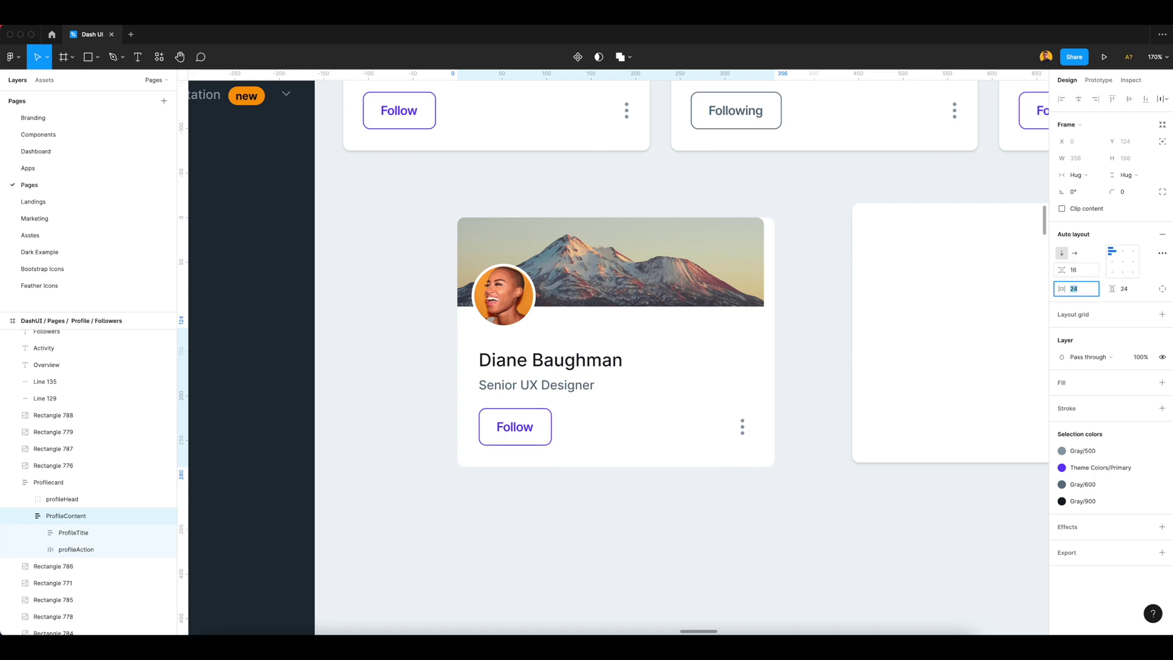
Set ProfileTitle's gap to 4 between the name and job title.
mouse_move(607, 401)
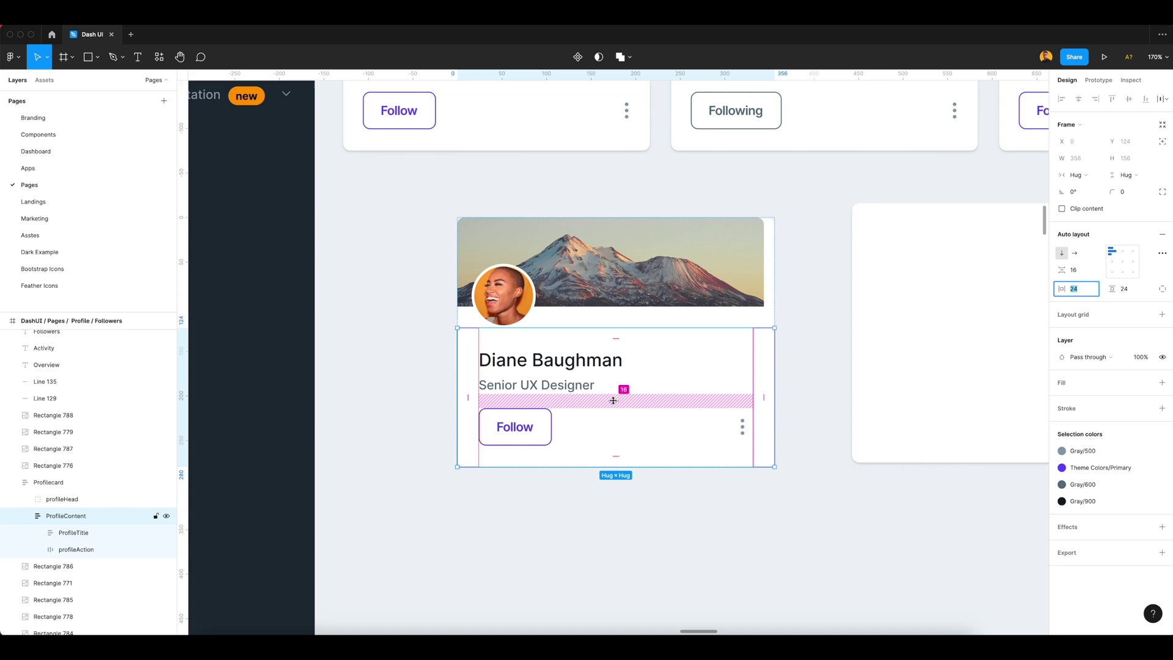
click(85, 534)
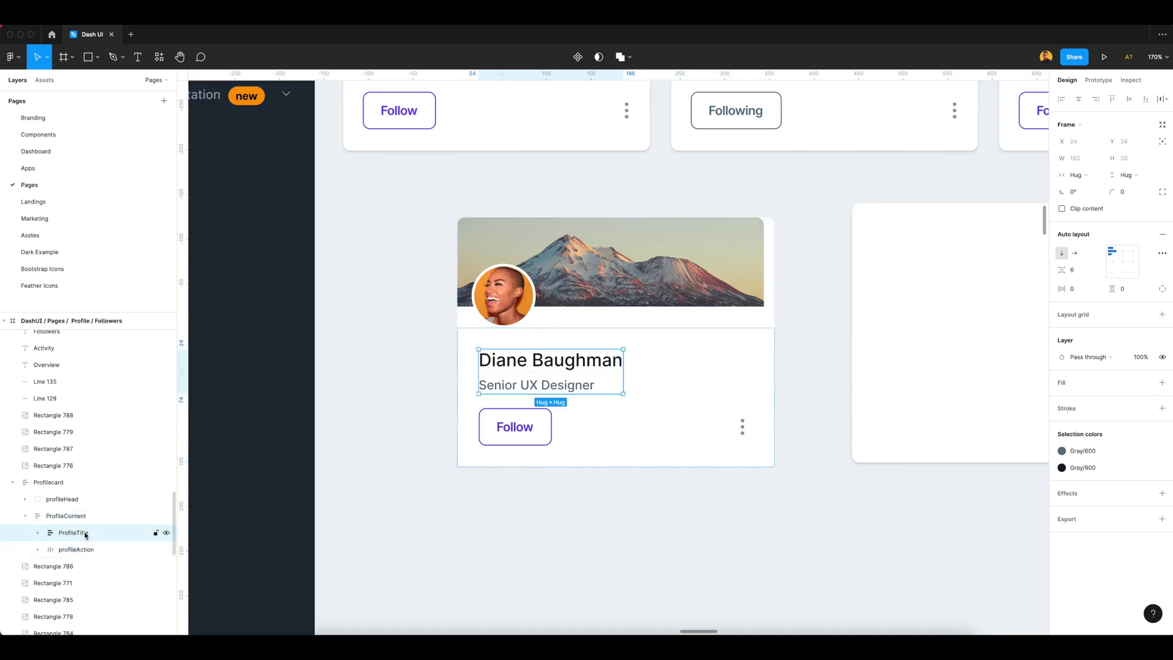
click(1075, 271)
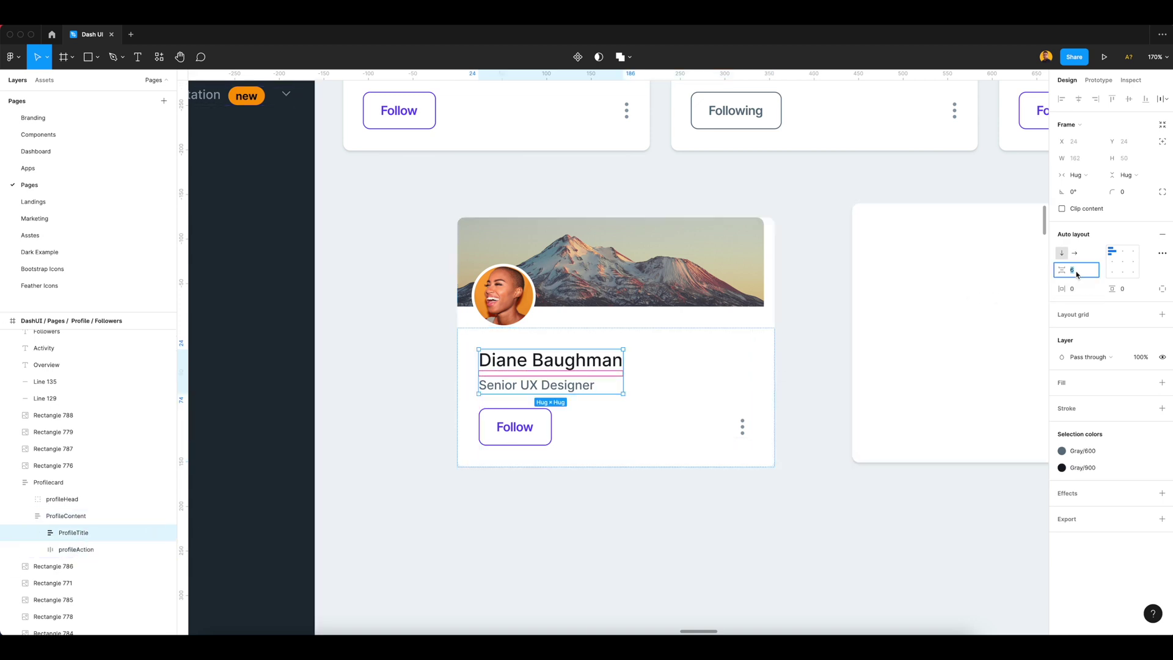
text(4)
key(Tab)
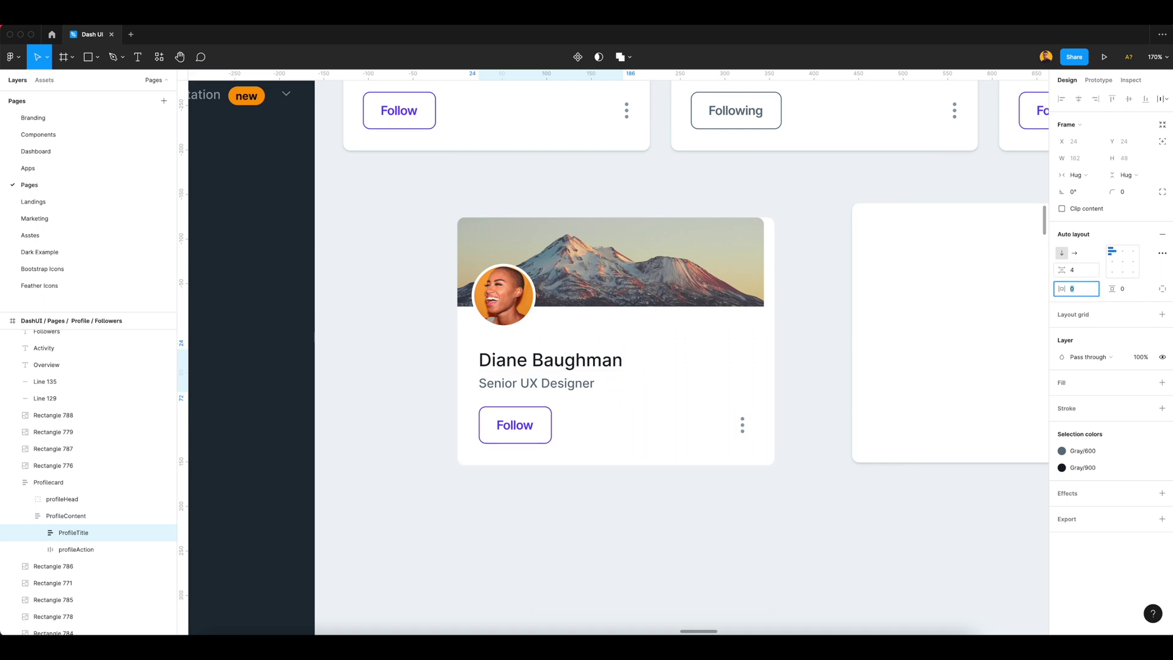
click(786, 448)
scroll(604, 406, right, 1)
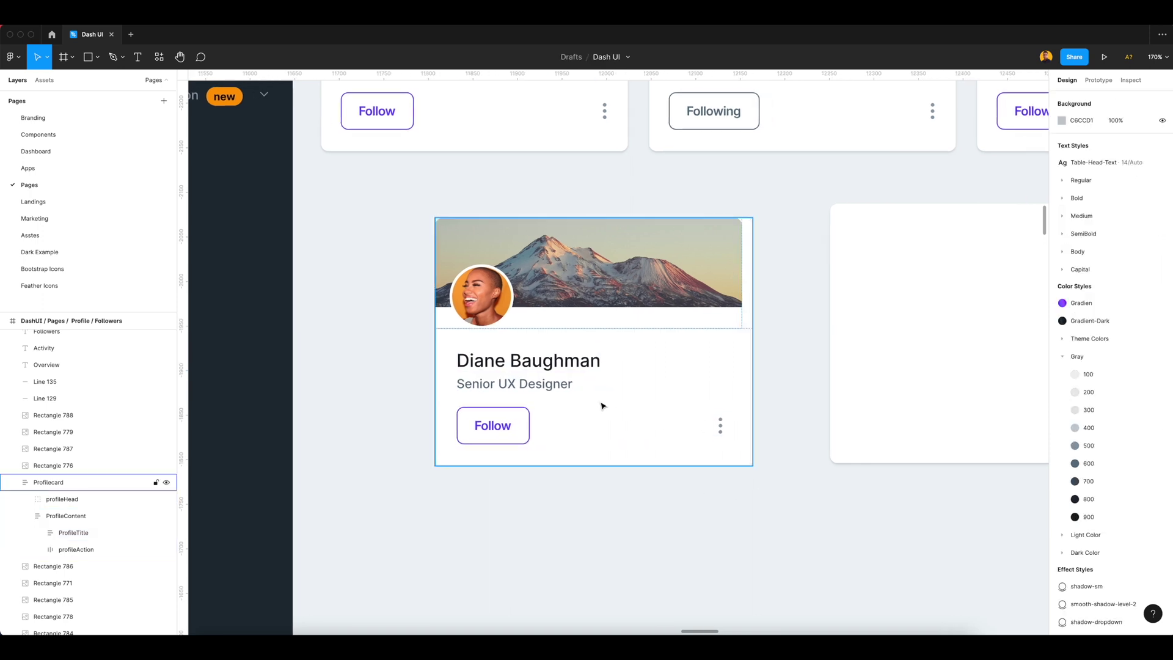
Select the header avatar and nudge it right to line up with the name and job title.
click(603, 405)
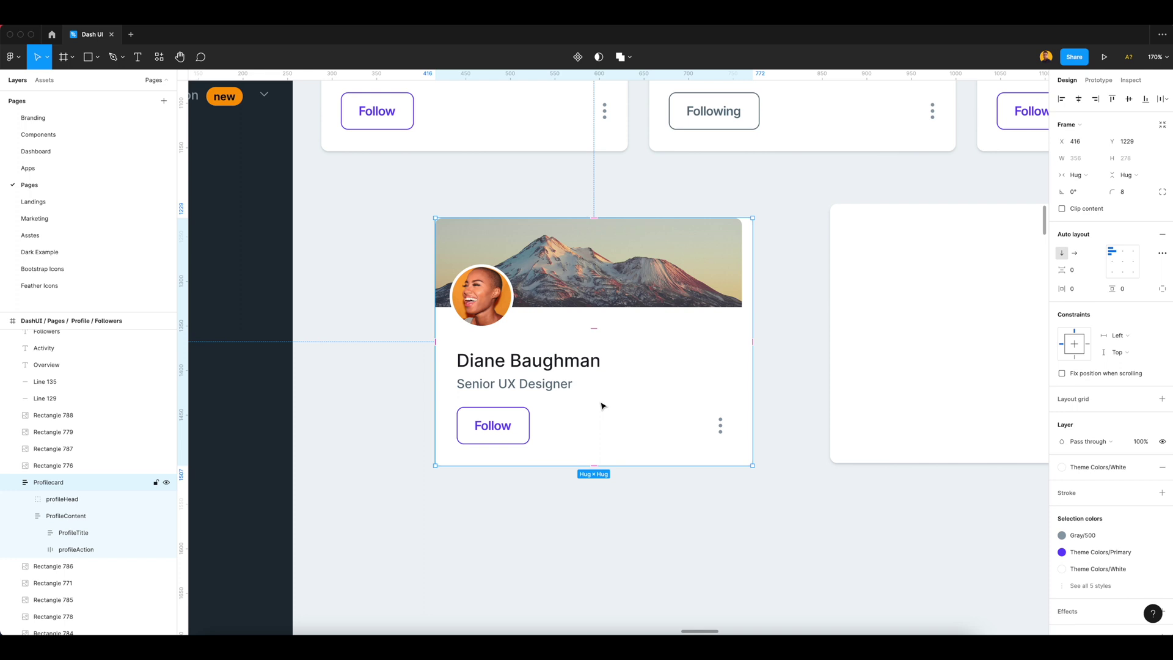
click(467, 312)
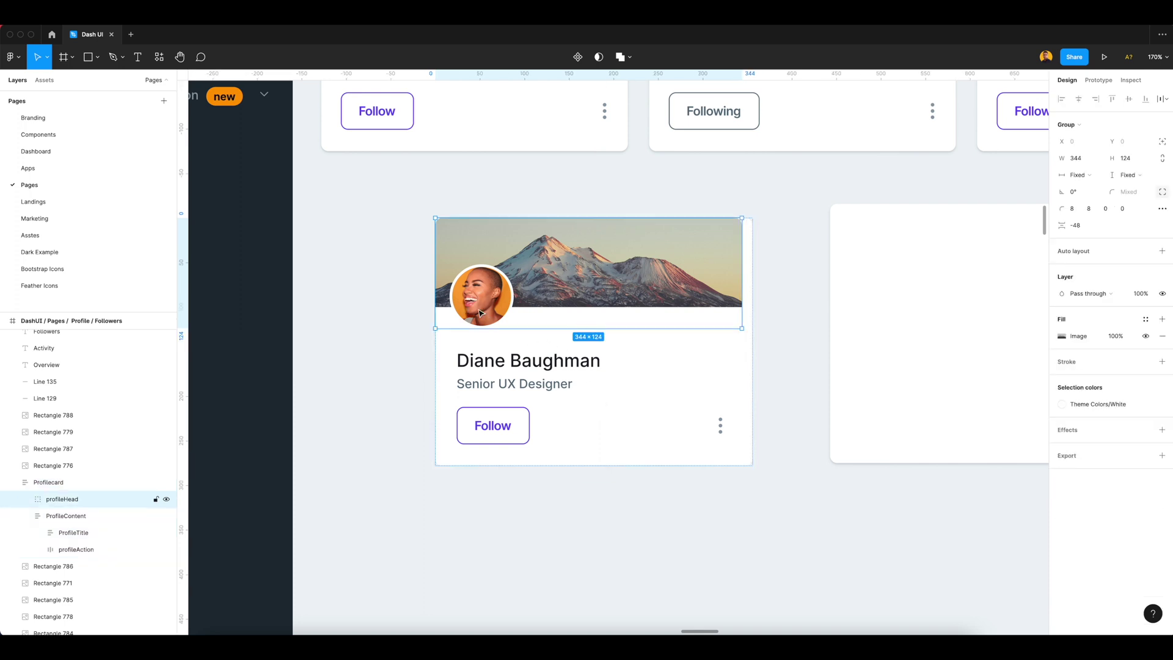
click(483, 317)
key(shift+Return)
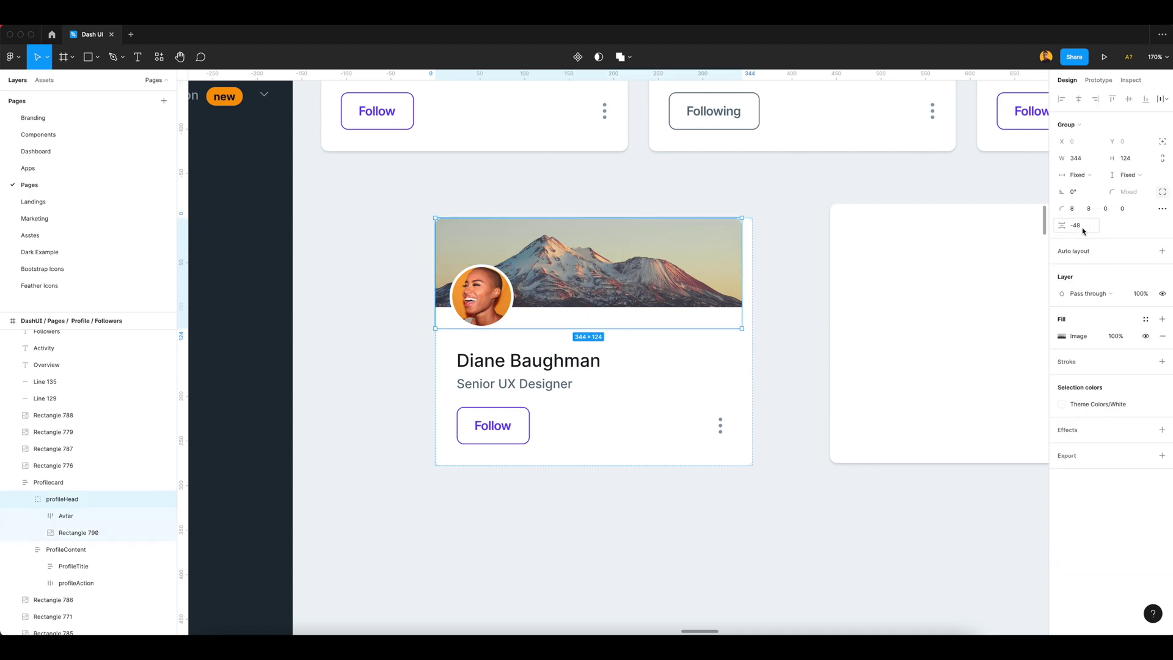
click(505, 298)
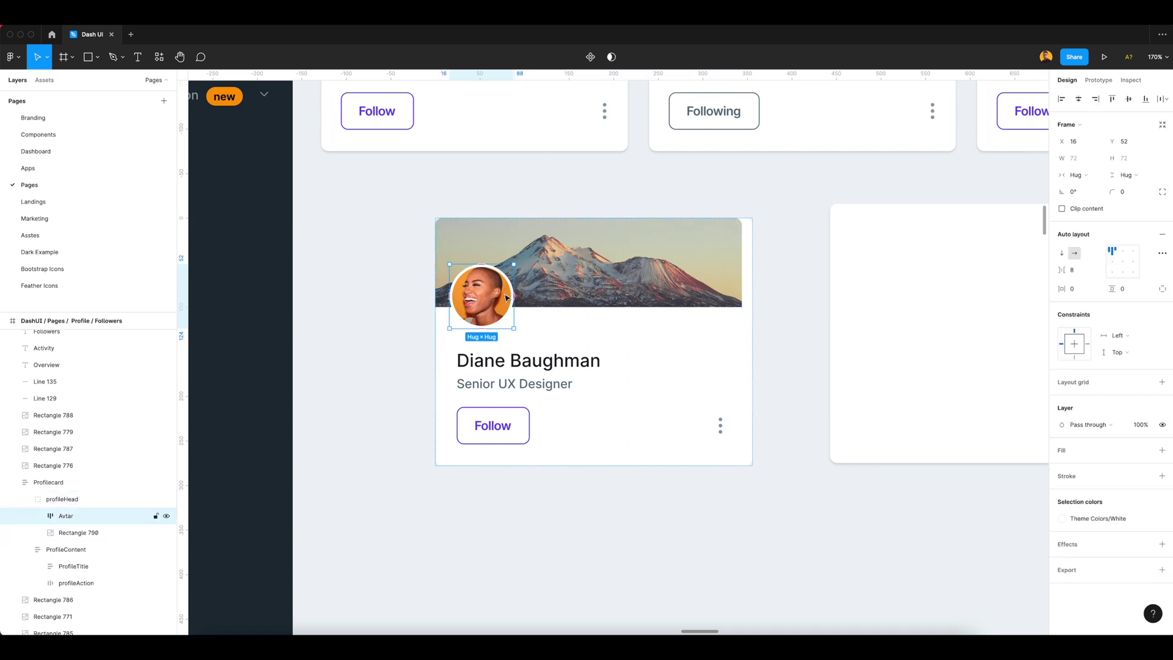
drag(506, 298, 508, 298)
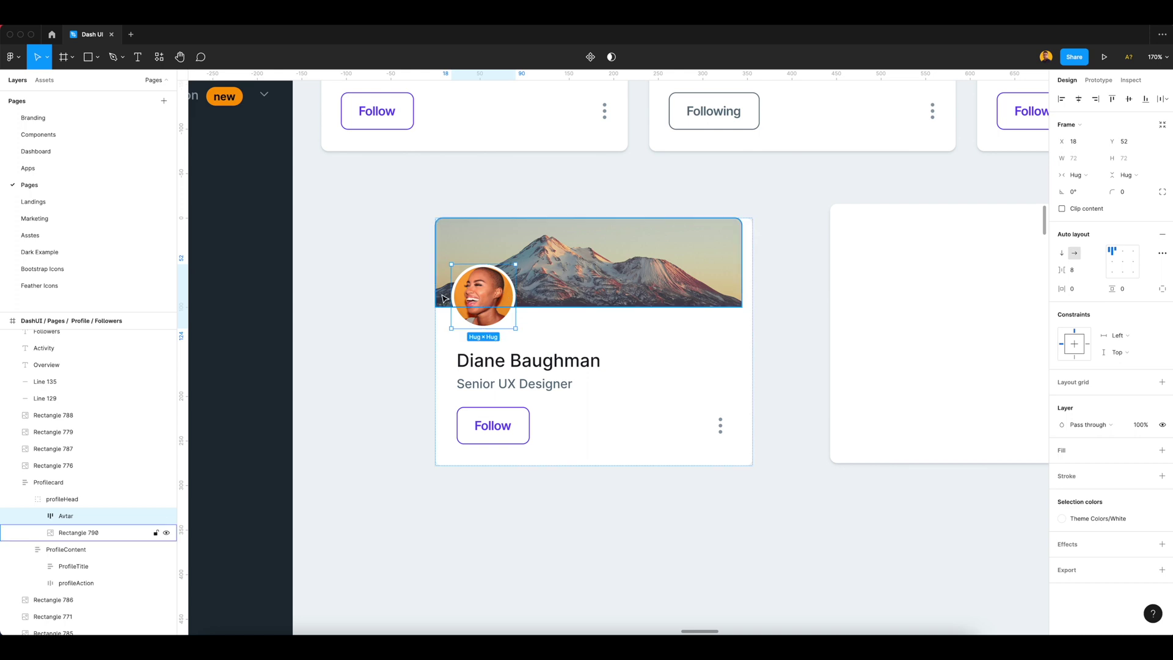
scroll(440, 294, up, 5)
key(alt+Right)
key(alt+Right)
key(alt+Right)
key(alt+Right)
key(alt+Right)
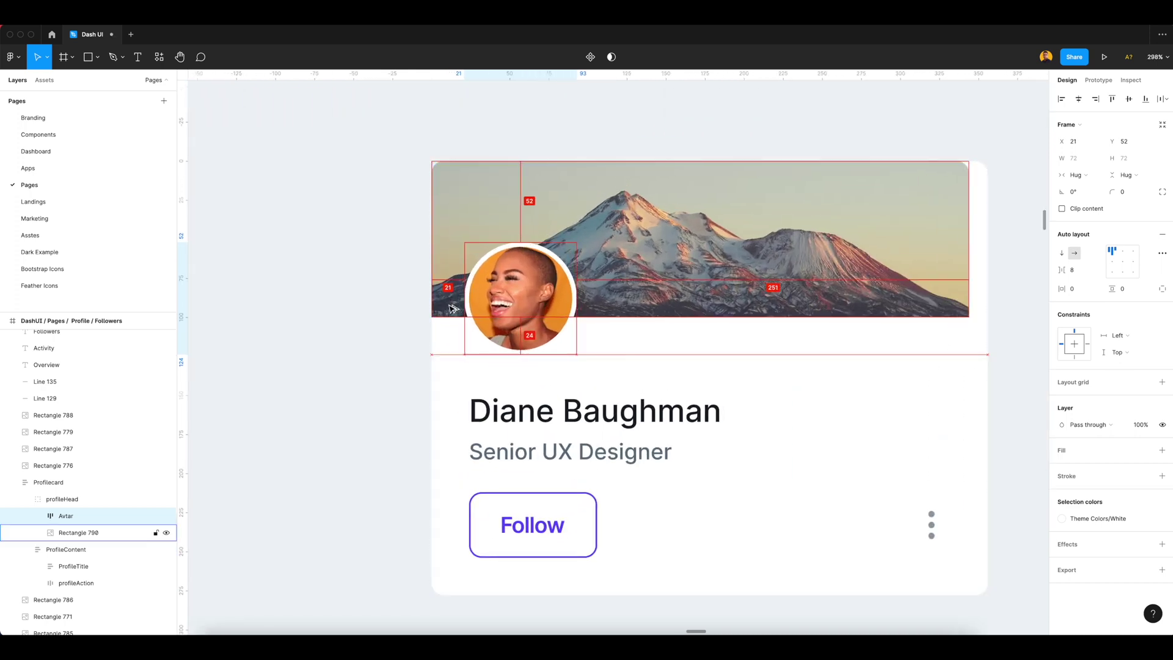
click(380, 293)
Drag the Profilecard's edge inward, giving it a narrower fixed width.
scroll(820, 405, down, 3)
scroll(864, 371, right, 3)
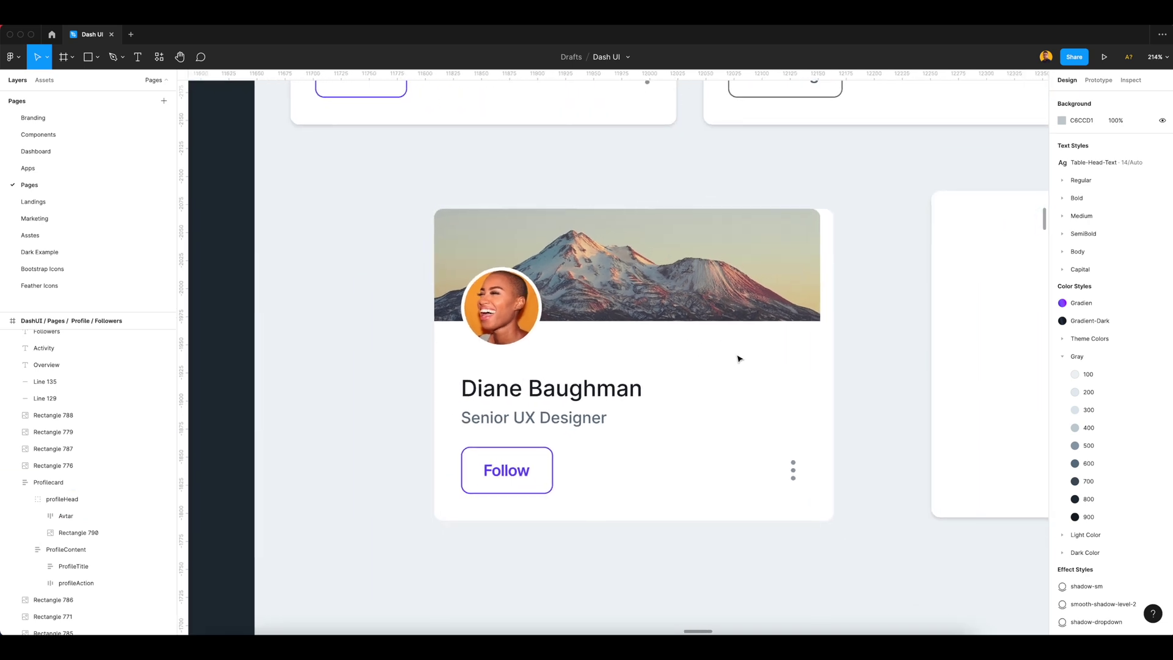
scroll(677, 364, down, 2)
scroll(757, 374, right, 2)
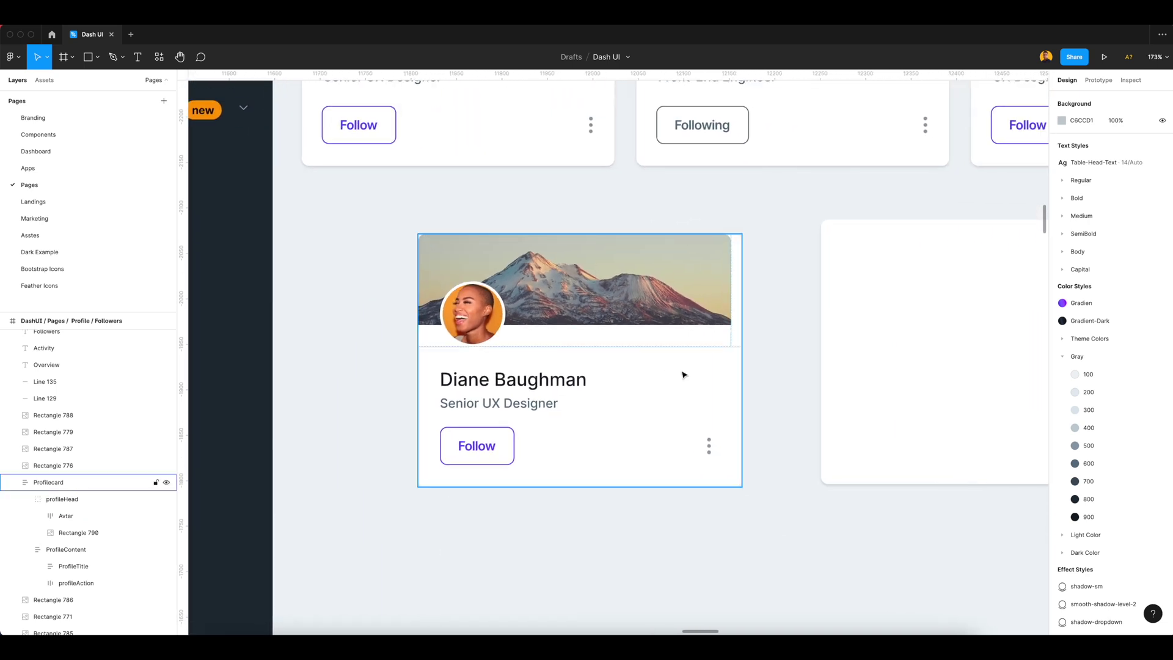
click(620, 337)
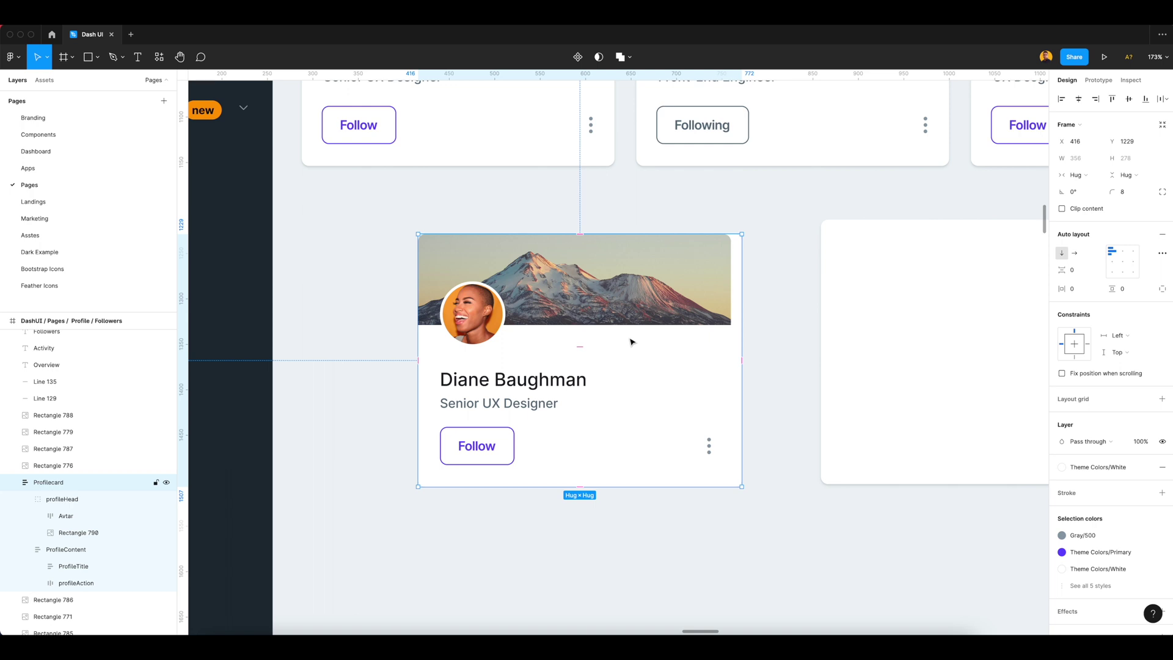
click(771, 366)
click(681, 352)
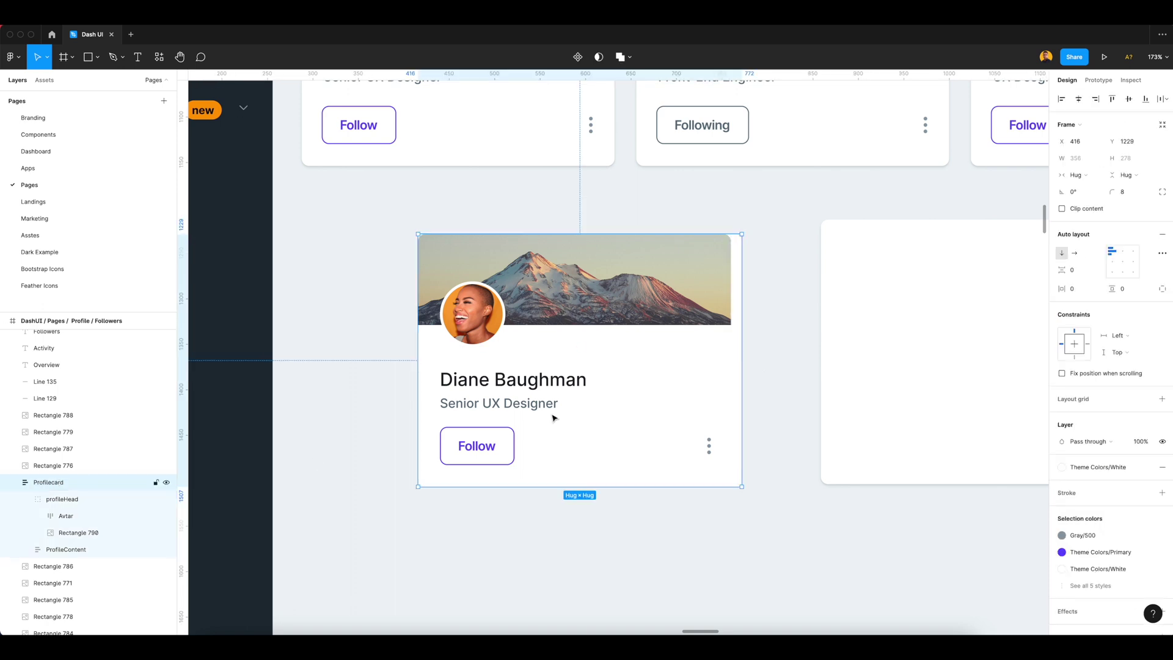
mouse_move(706, 382)
mouse_down()
mouse_move(661, 383)
mouse_move(709, 384)
mouse_move(666, 386)
mouse_move(688, 387)
mouse_up()
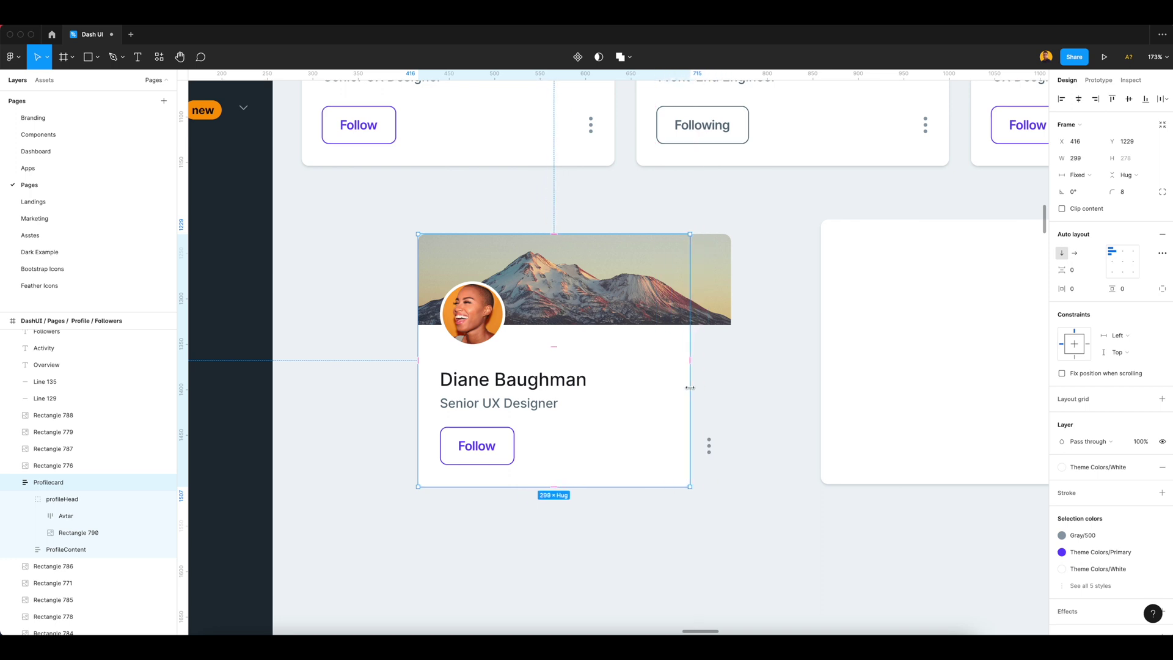
Make Profilecard hug its width and set the profileAction row's gap to Auto.
double_click(688, 387)
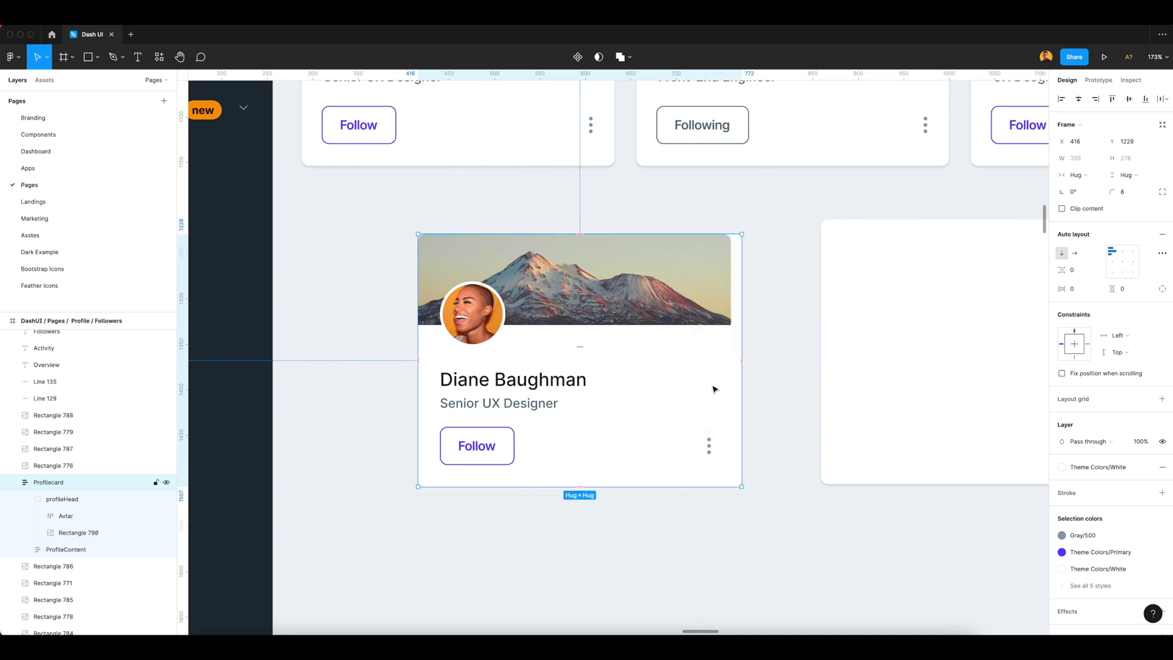
click(772, 363)
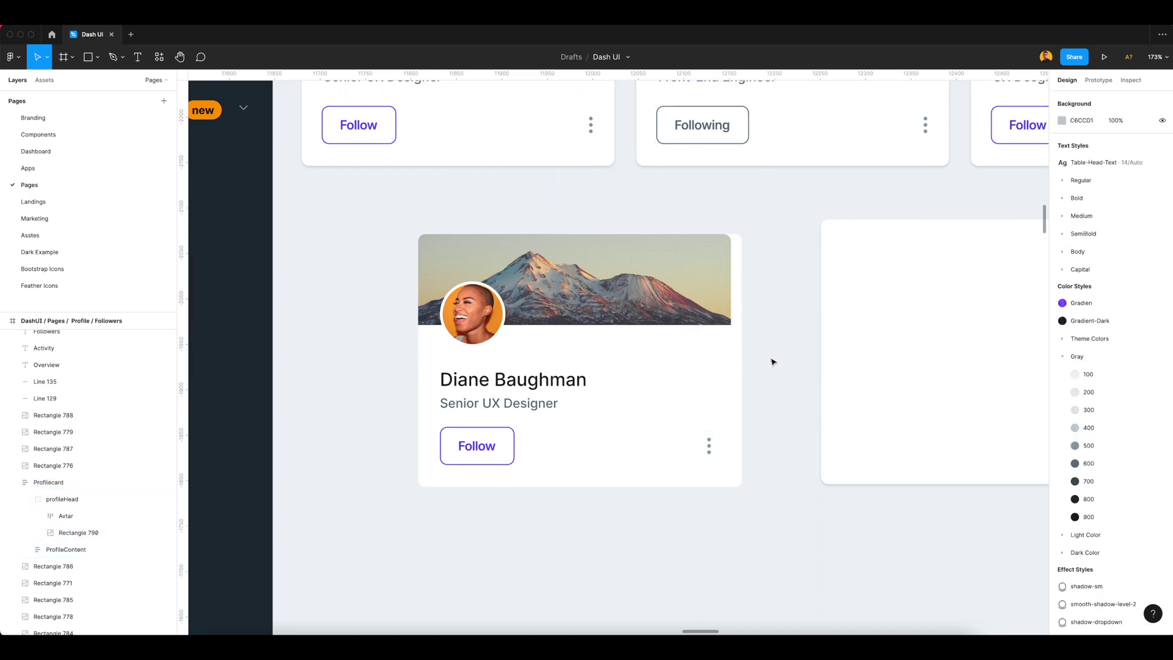
click(555, 446)
double_click(555, 447)
double_click(557, 448)
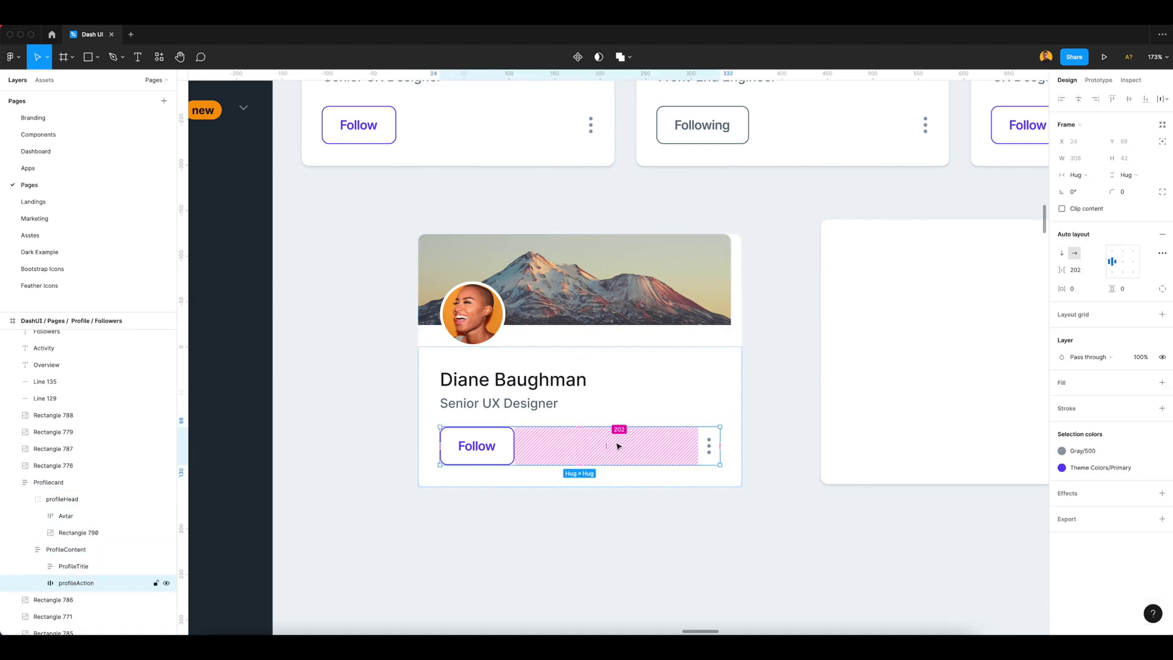
scroll(95, 578, down, 3)
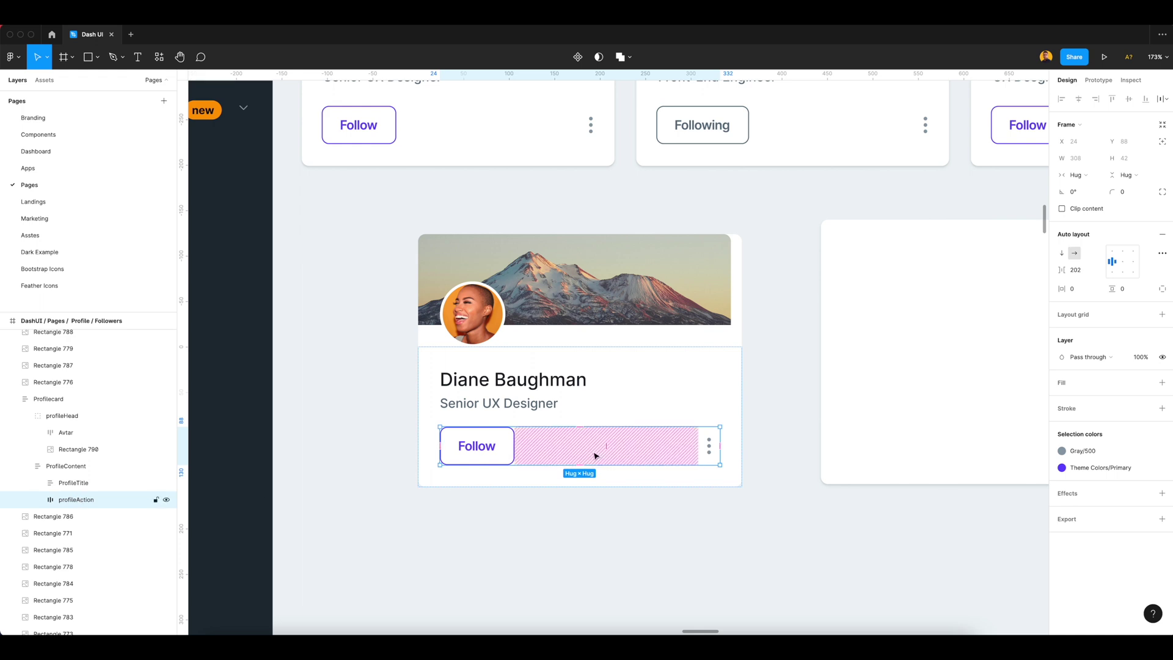
click(1078, 273)
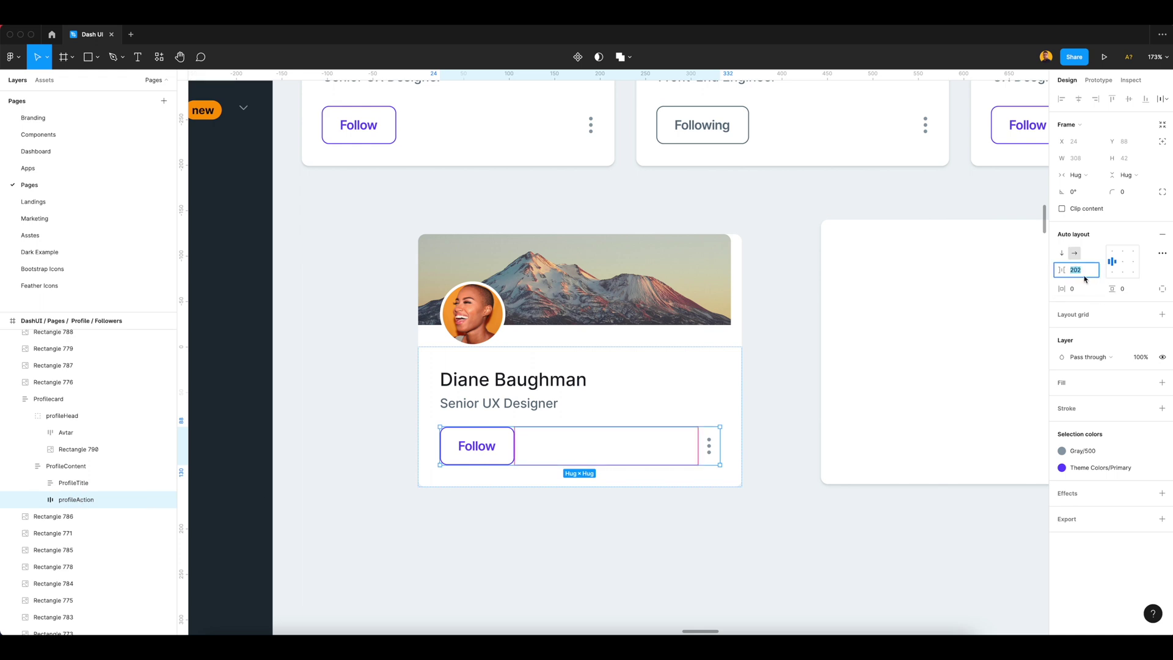
key(shift+Down)
key(shift+Down)
key(shift+Down)
key(shift+Down)
key(Up)
key(Up)
key(Up)
key(Up)
key(Up)
key(Up)
key(Up)
key(Up)
key(Up)
key(Up)
key(Up)
key(Up)
key(Up)
key(Up)
key(Up)
key(Up)
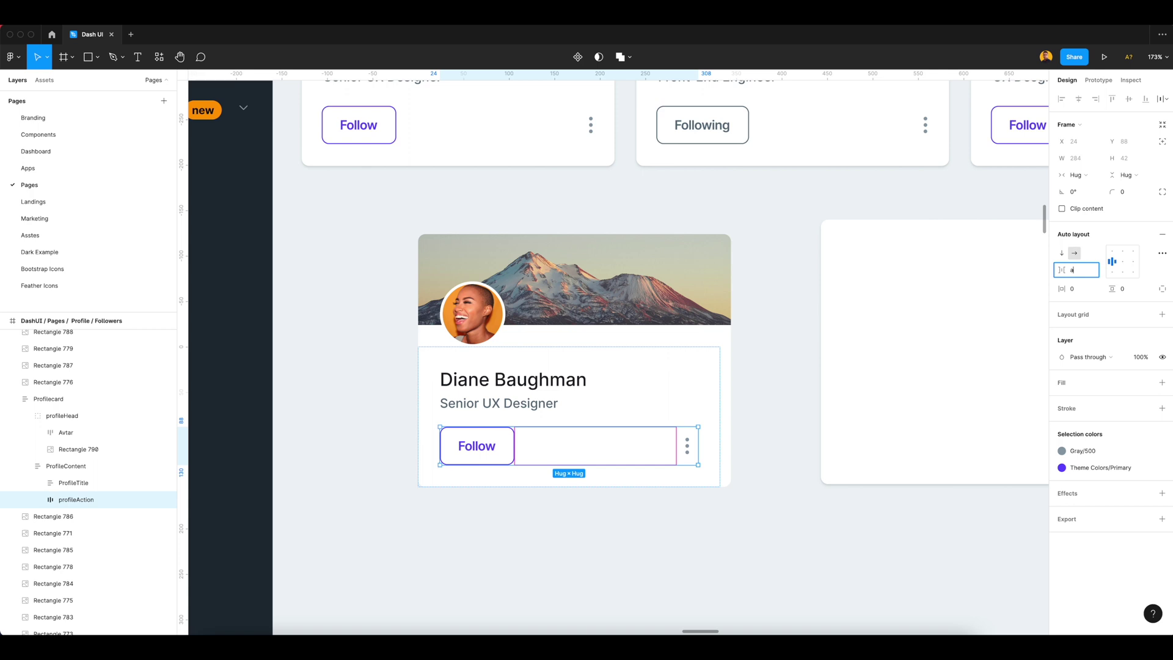
key(Return)
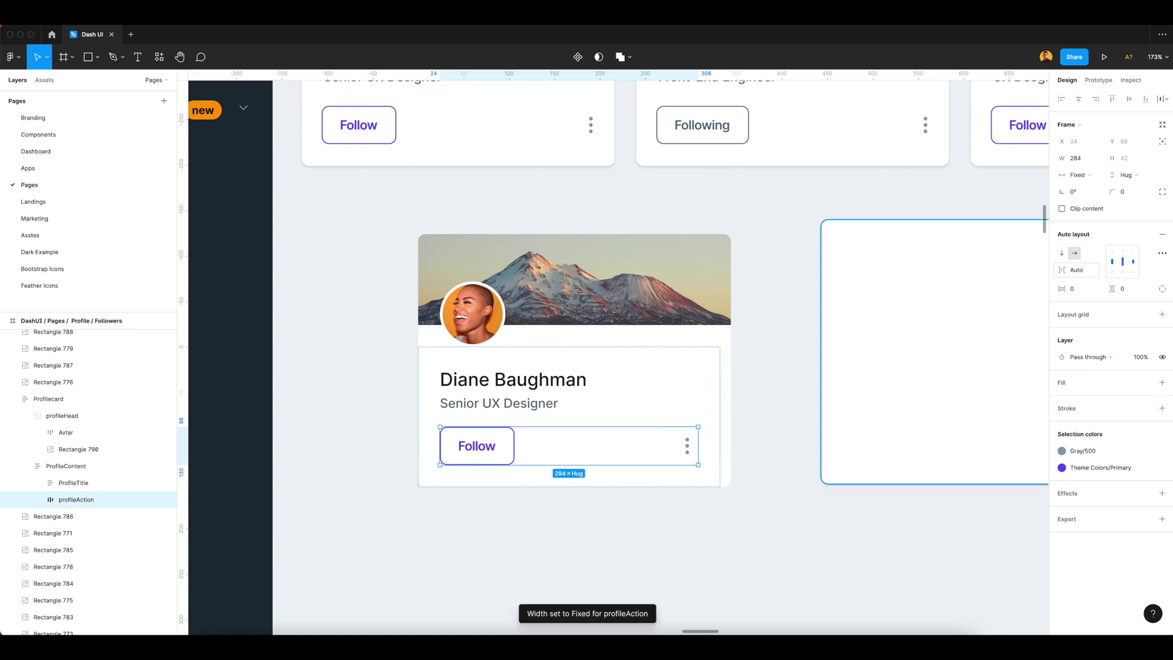
Set the profileAction row's width to Fill container.
click(767, 341)
click(685, 449)
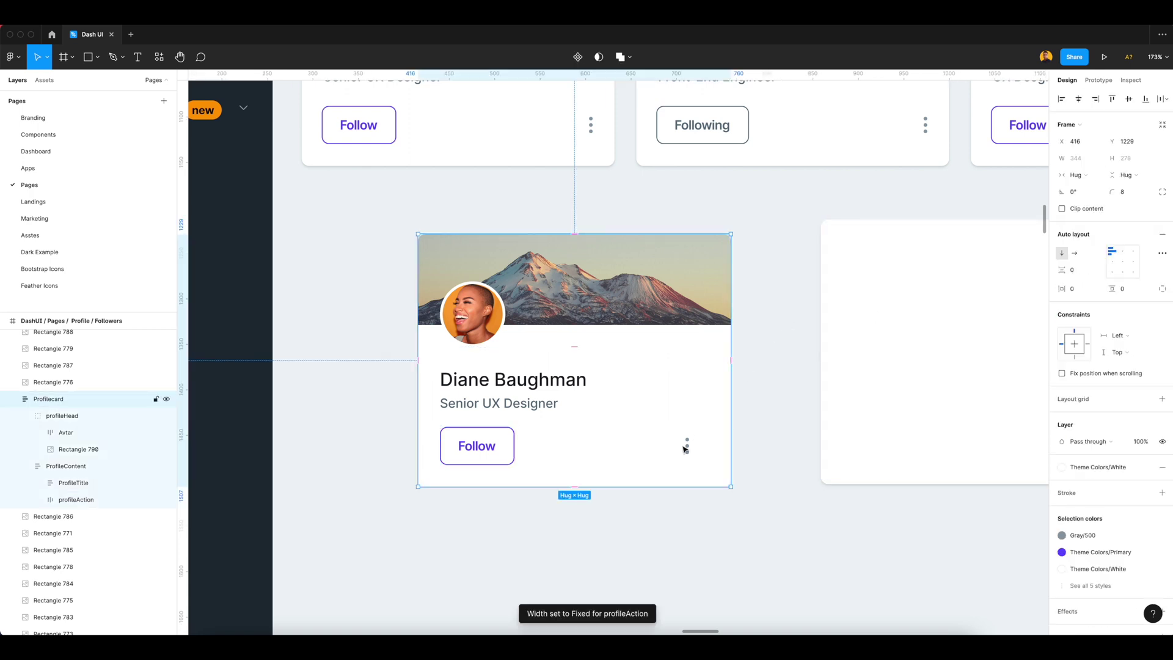
double_click(684, 449)
click(637, 453)
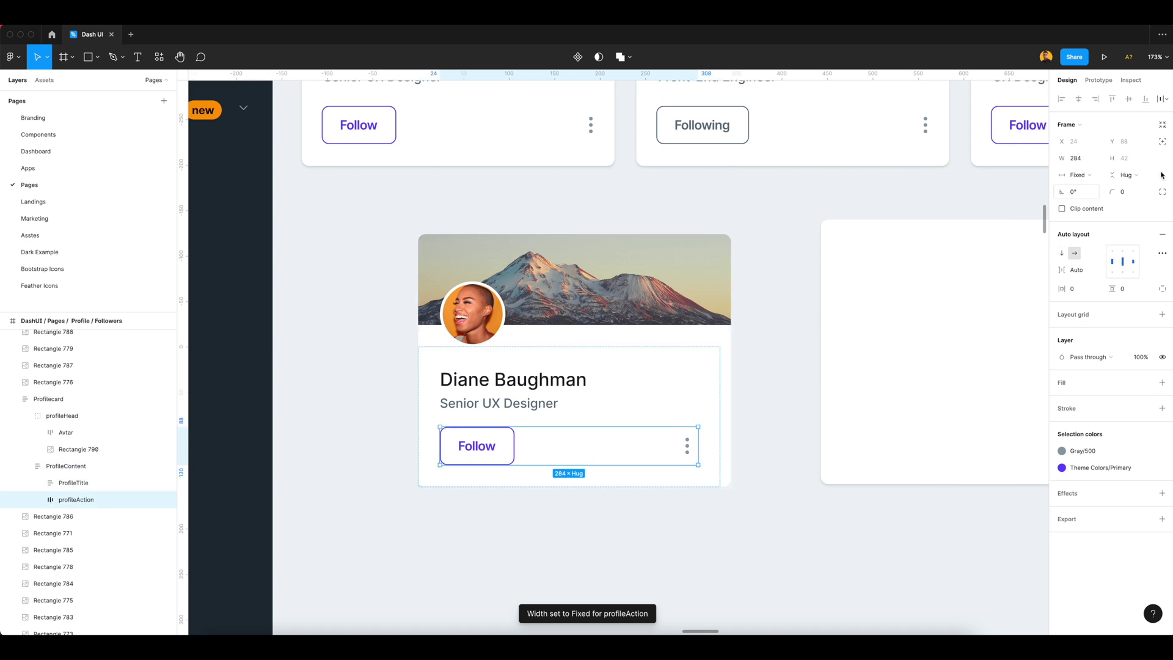
click(1093, 179)
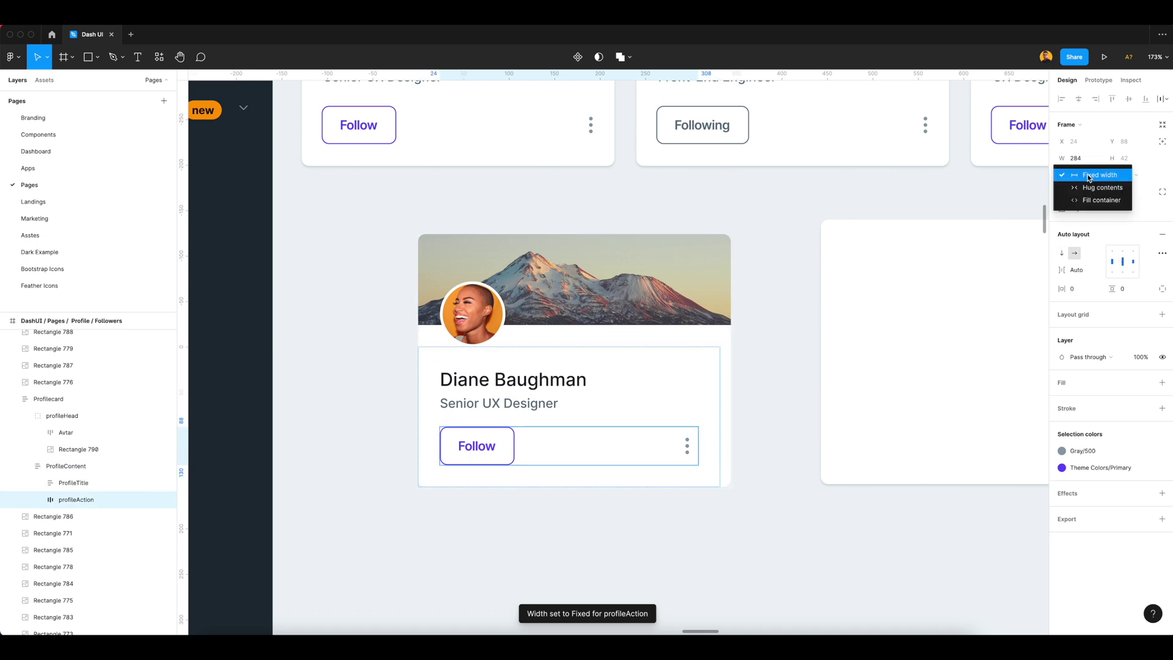
click(1089, 199)
click(786, 385)
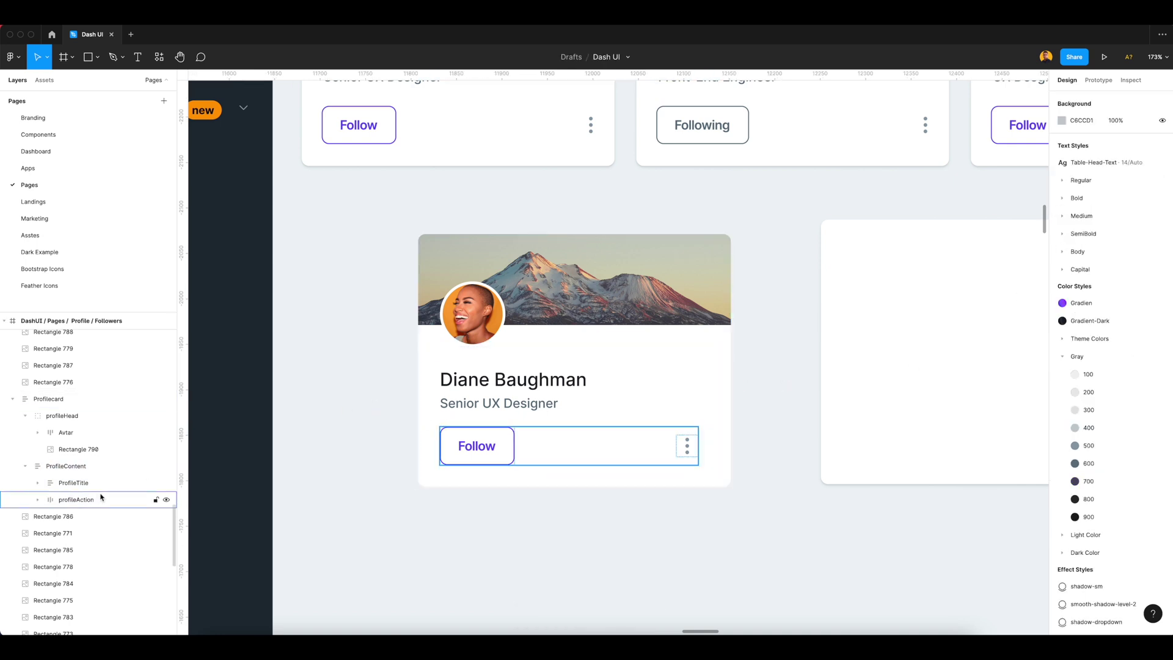
Set both ProfileTitle and ProfileContent widths to Fill container.
click(78, 482)
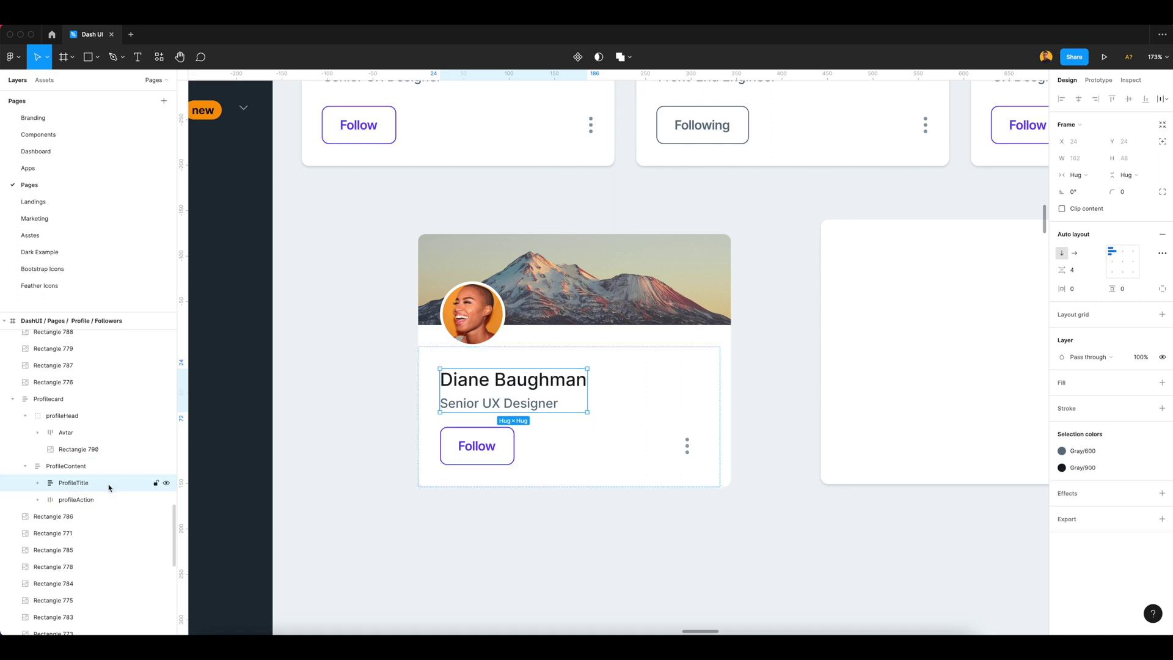
click(1085, 178)
click(1088, 188)
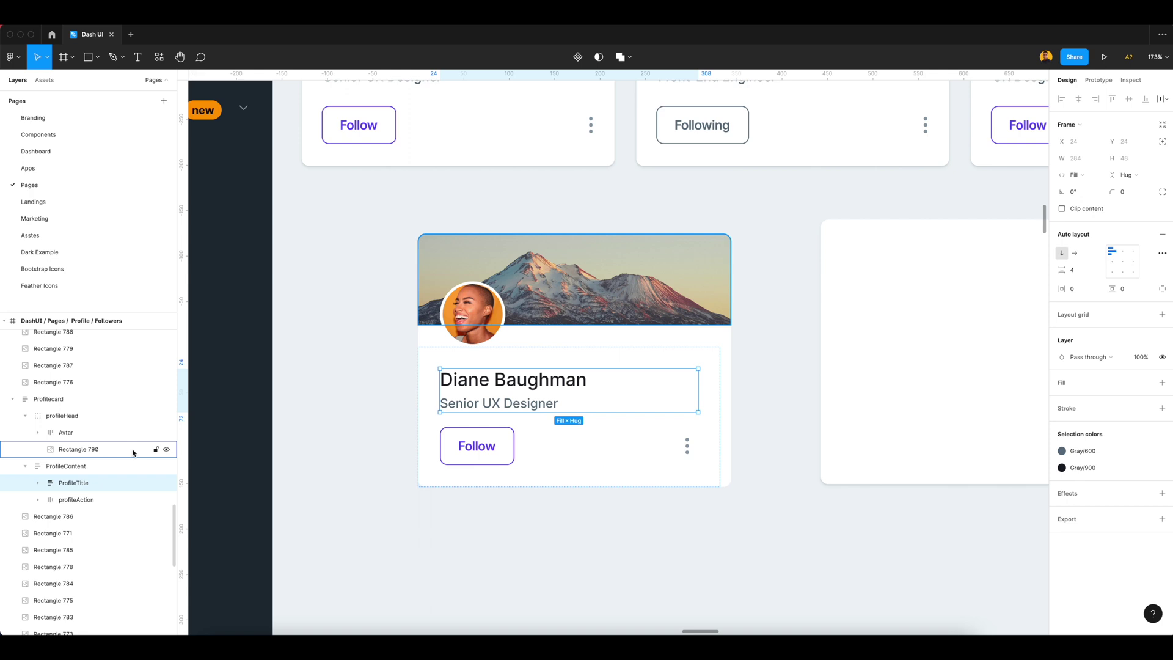
click(89, 467)
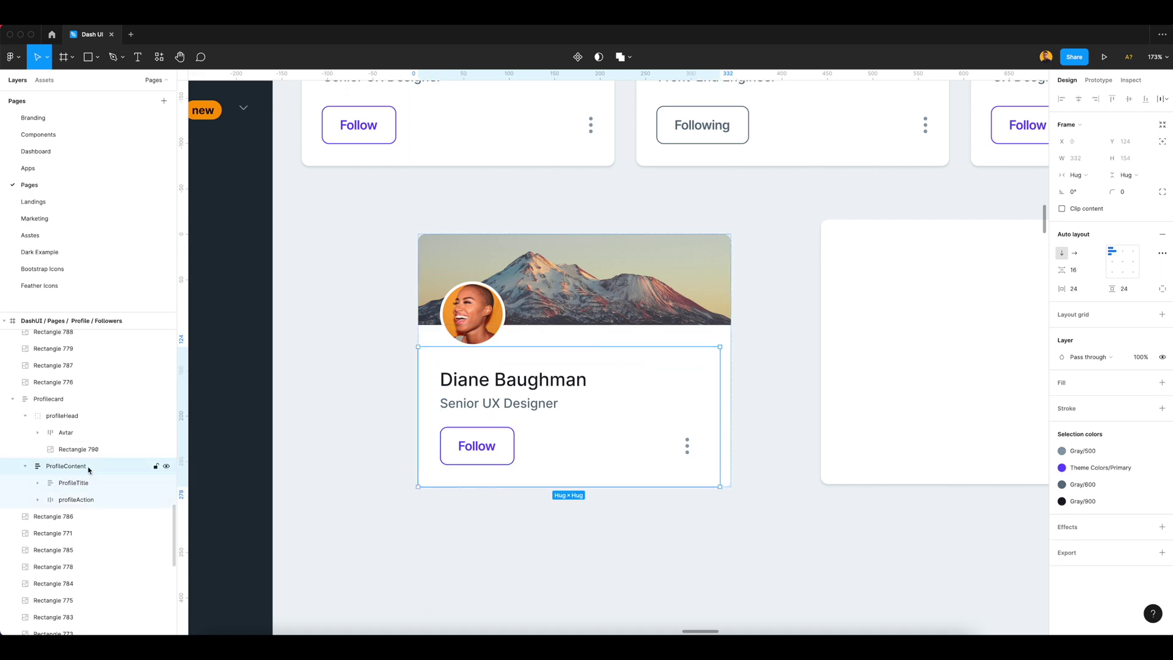
click(1078, 175)
click(1087, 188)
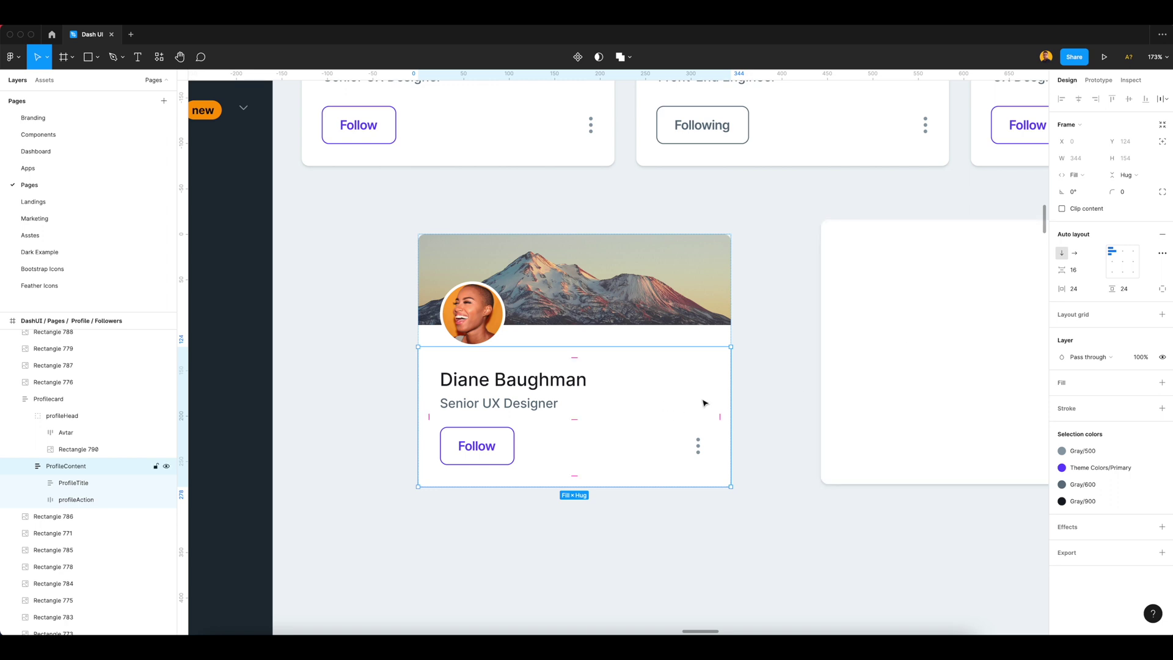
Drag the card's right edge inward to about 160 wide to test the layout.
click(736, 357)
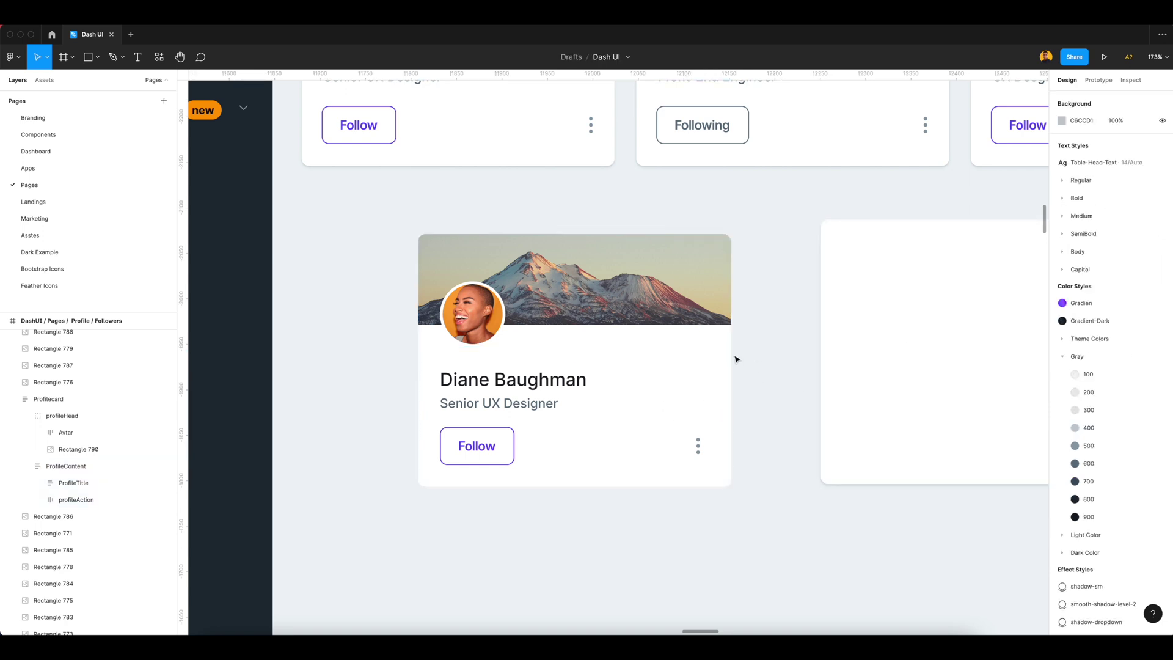
click(729, 355)
drag(730, 355, 564, 354)
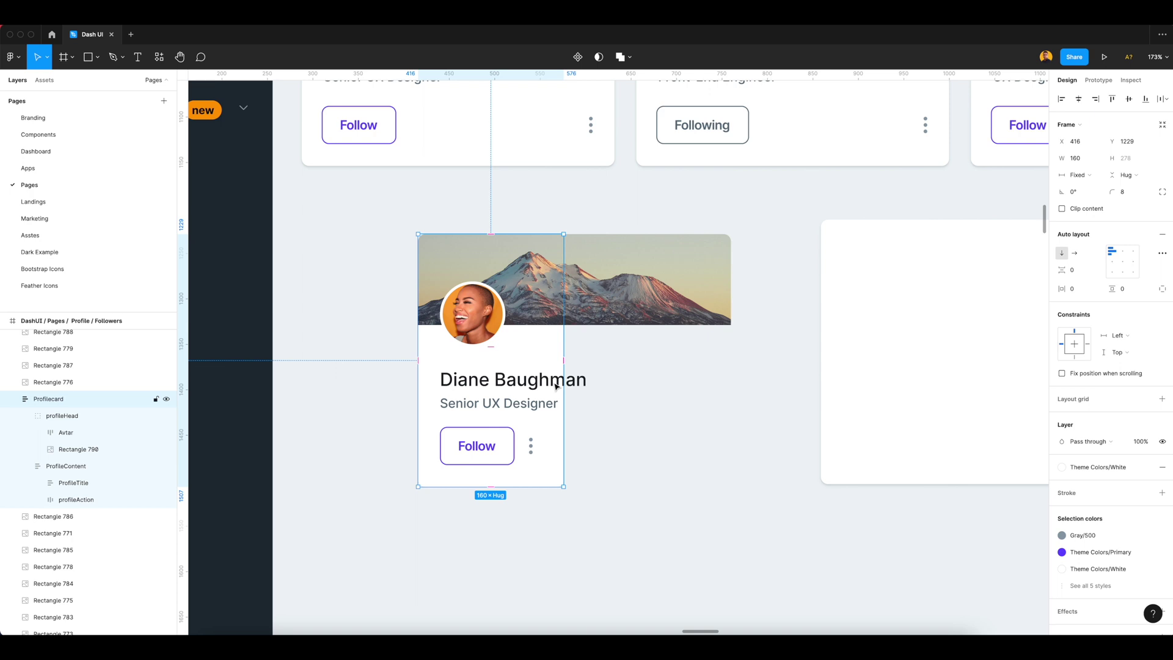
Return the card to Hug width and set the name text to Fill container.
double_click(557, 385)
click(568, 386)
click(568, 386)
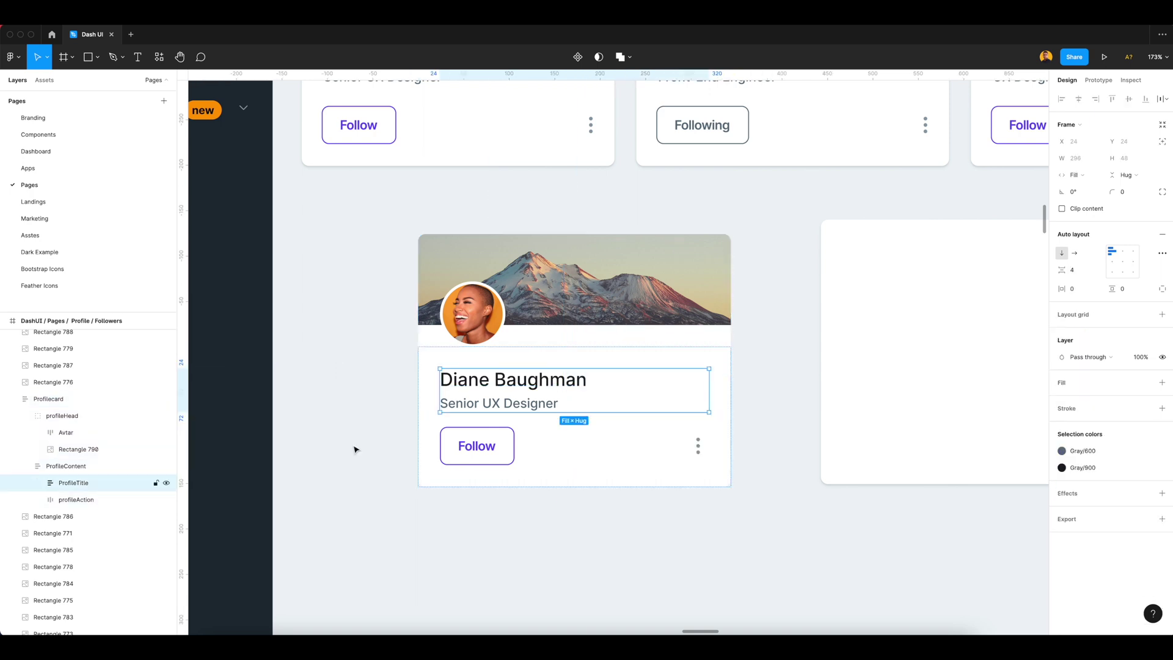
click(38, 483)
click(85, 501)
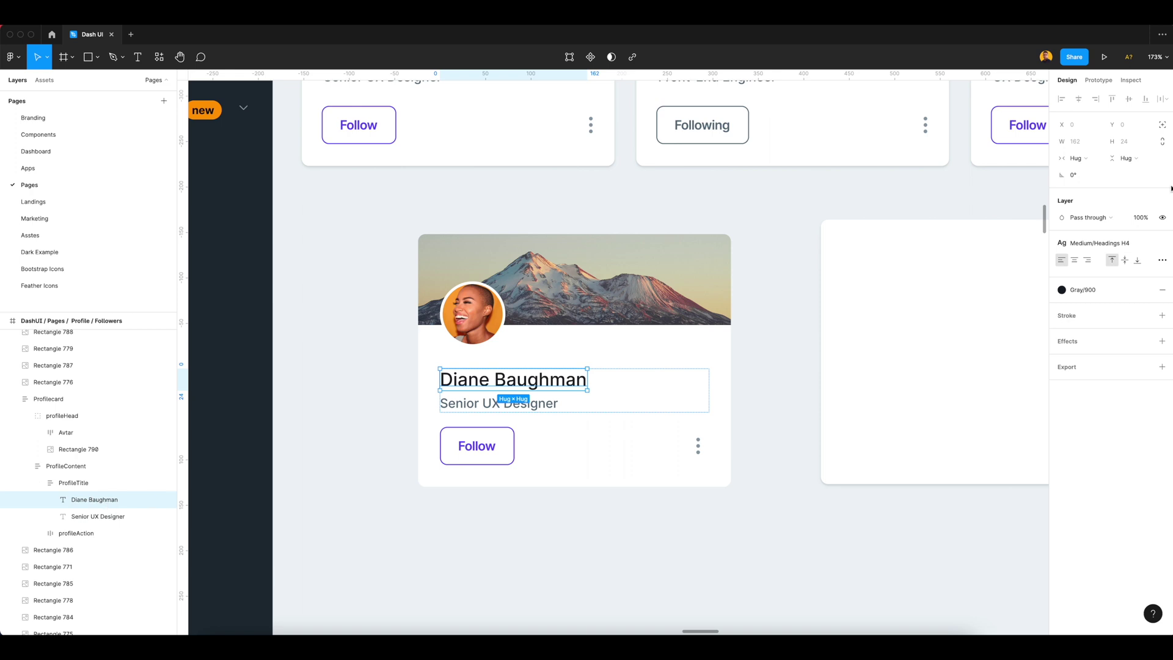
click(1088, 160)
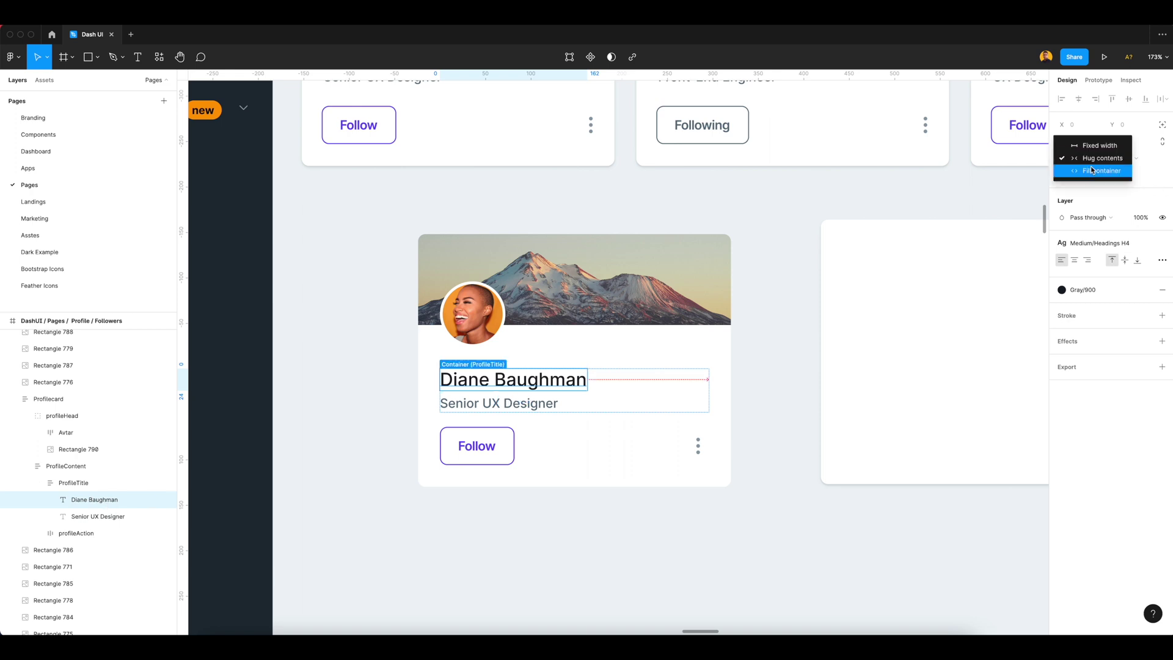
click(1093, 174)
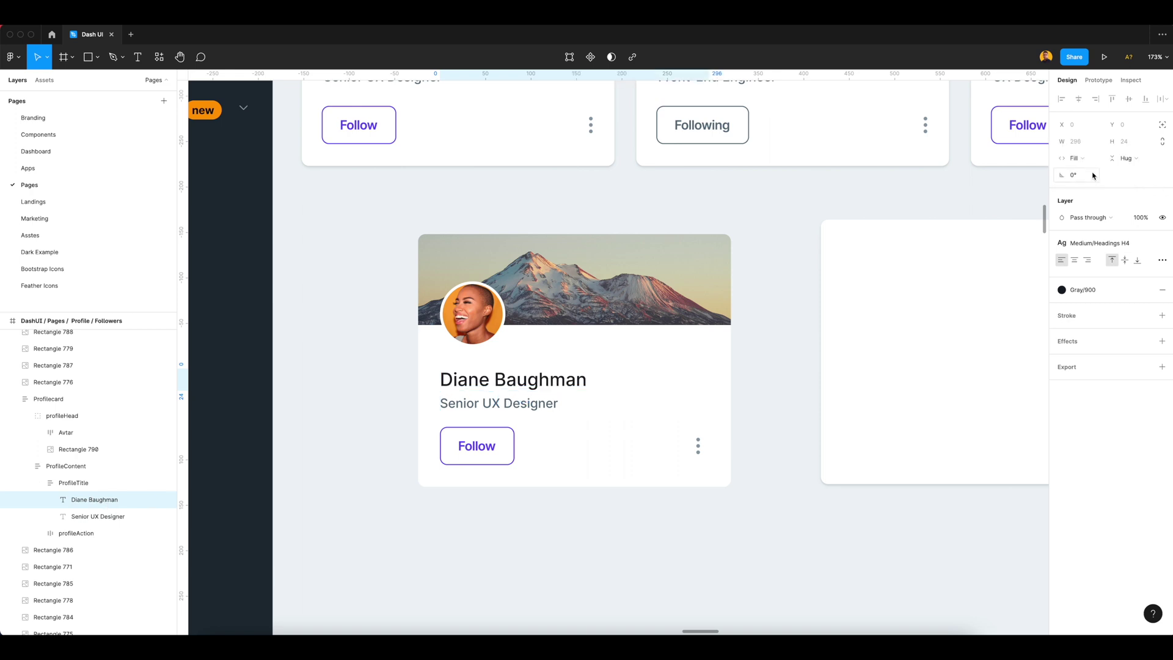
Append test text 'Im adding more content here is responsive check' to the name, then delete it.
double_click(586, 384)
click(605, 380)
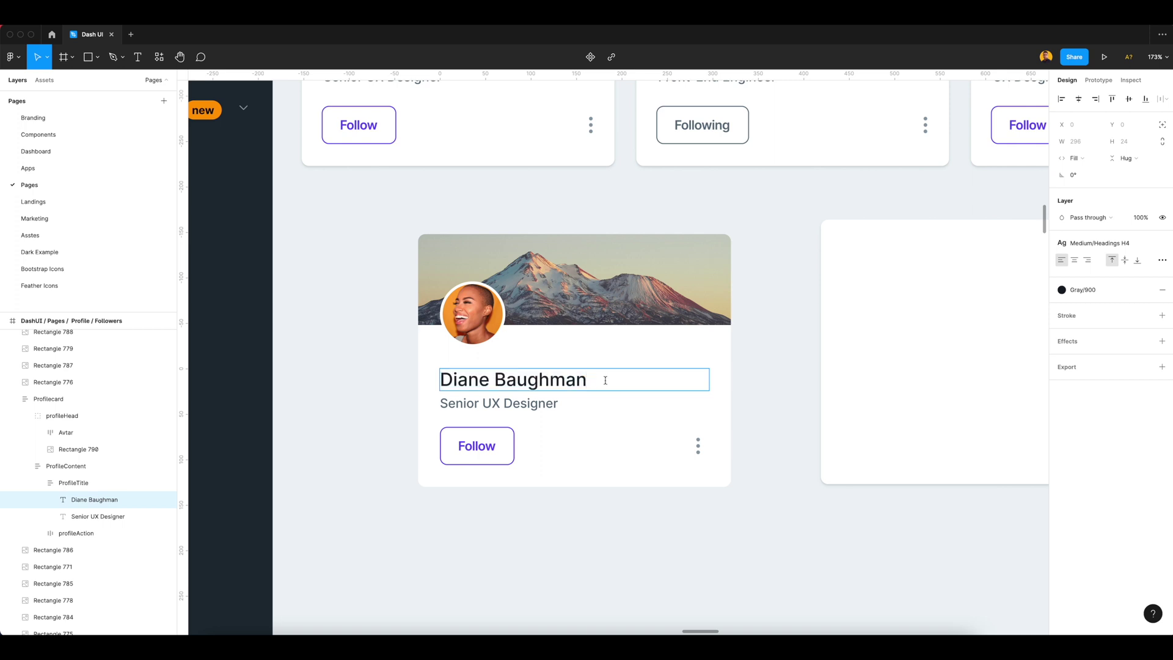
text(Im)
key(BackSpace)
text(m adding more c)
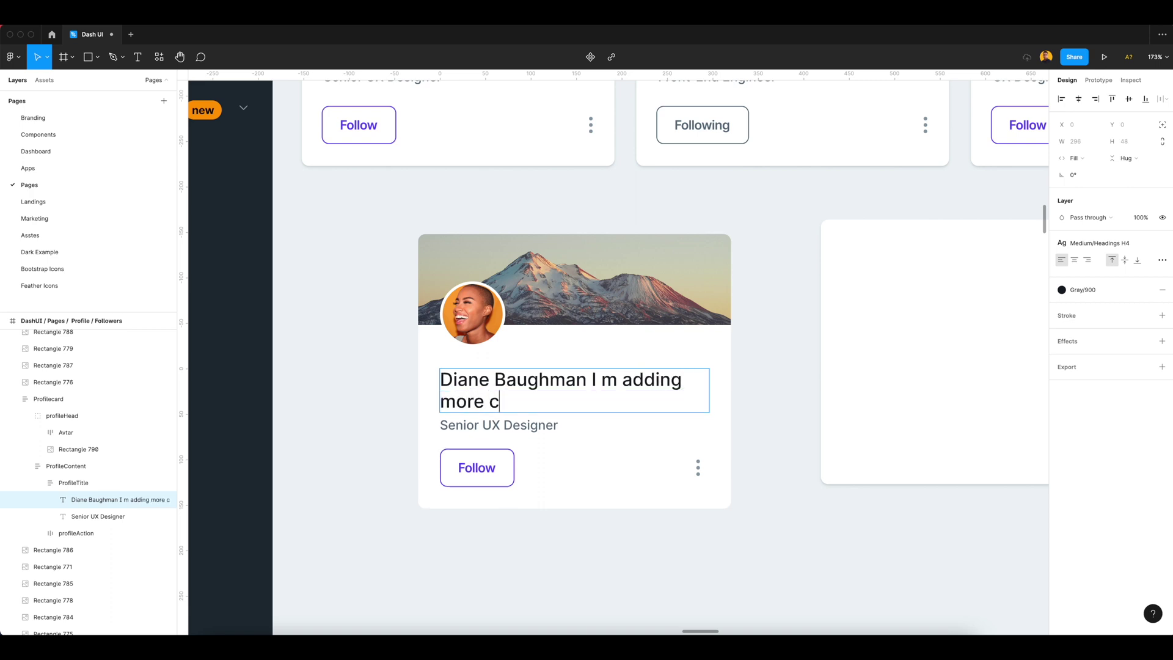
text(ontent here )
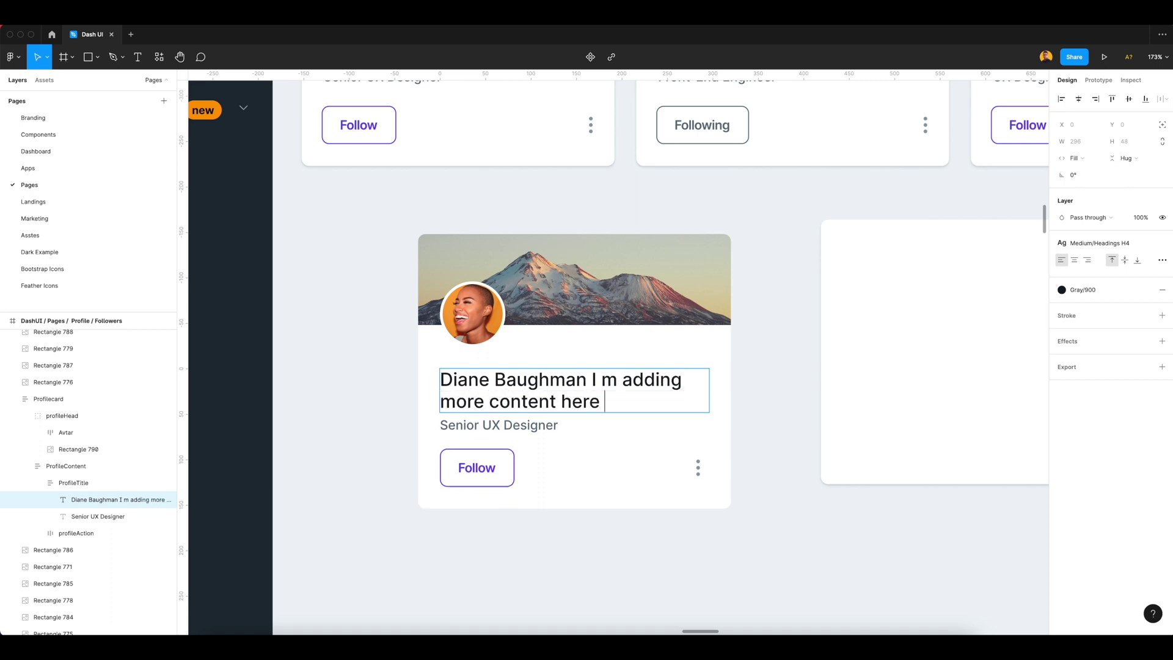
text(is respons)
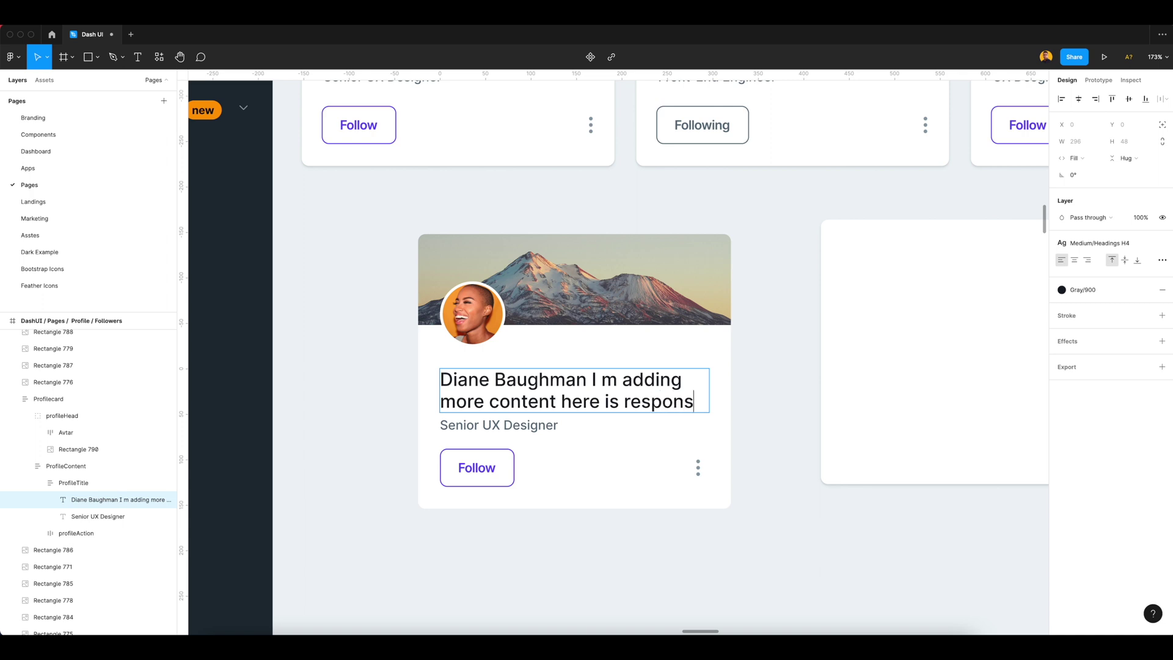
text(ivecheckj)
key(BackSpace)
key(BackSpace)
key(BackSpace)
key(BackSpace)
key(BackSpace)
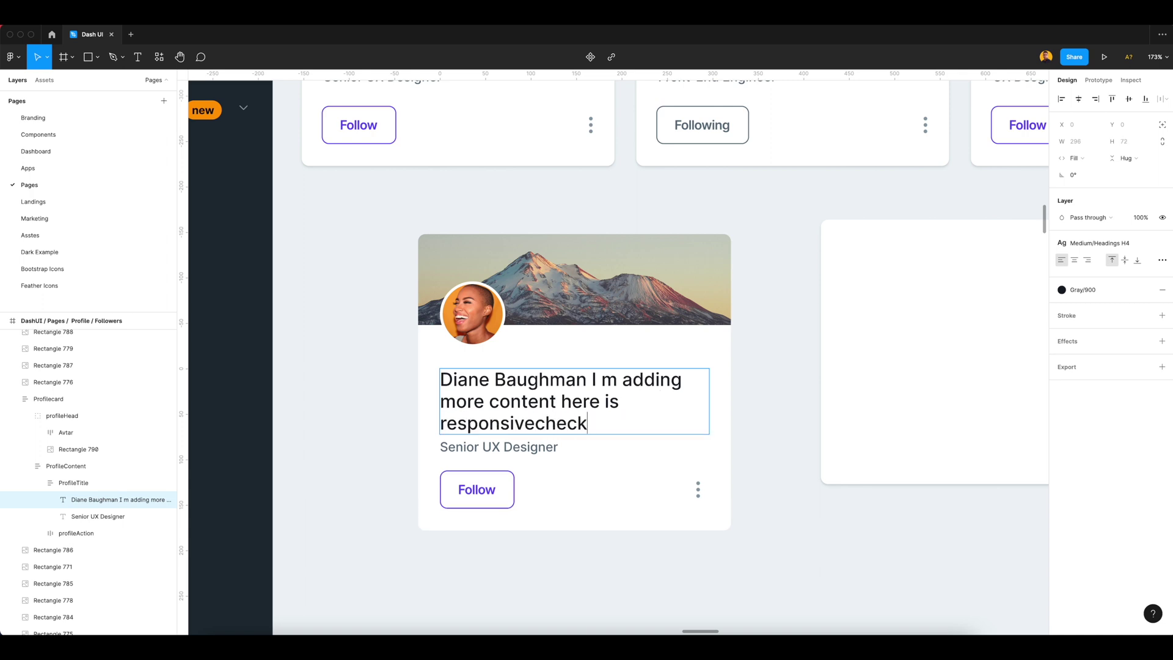
key(BackSpace)
text(check)
key(BackSpace)
key(BackSpace)
key(BackSpace)
key(BackSpace)
key(BackSpace)
key(BackSpace)
key(BackSpace)
key(BackSpace)
key(BackSpace)
key(BackSpace)
key(BackSpace)
key(BackSpace)
key(BackSpace)
key(BackSpace)
key(BackSpace)
key(BackSpace)
key(BackSpace)
key(BackSpace)
key(BackSpace)
key(BackSpace)
key(BackSpace)
key(BackSpace)
key(BackSpace)
key(BackSpace)
key(BackSpace)
key(BackSpace)
key(BackSpace)
key(BackSpace)
key(BackSpace)
key(BackSpace)
key(BackSpace)
key(BackSpace)
key(BackSpace)
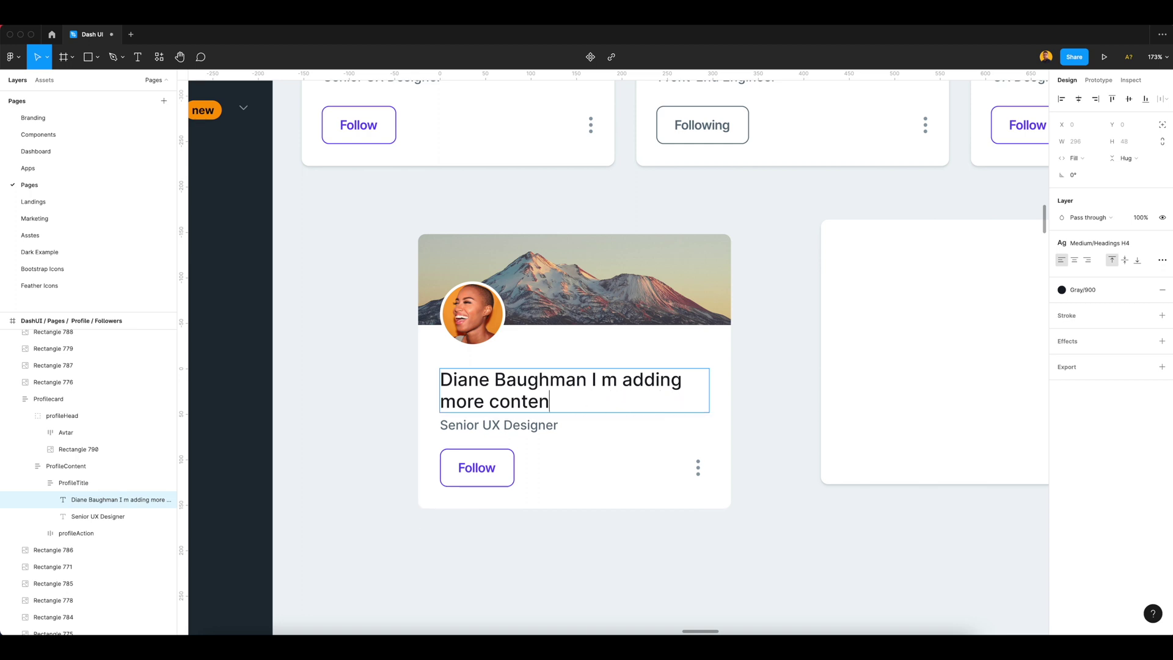
key(BackSpace)
key(BackSpace)
key(BackSpace)
key(BackSpace)
key(BackSpace)
key(BackSpace)
key(BackSpace)
key(BackSpace)
key(BackSpace)
key(BackSpace)
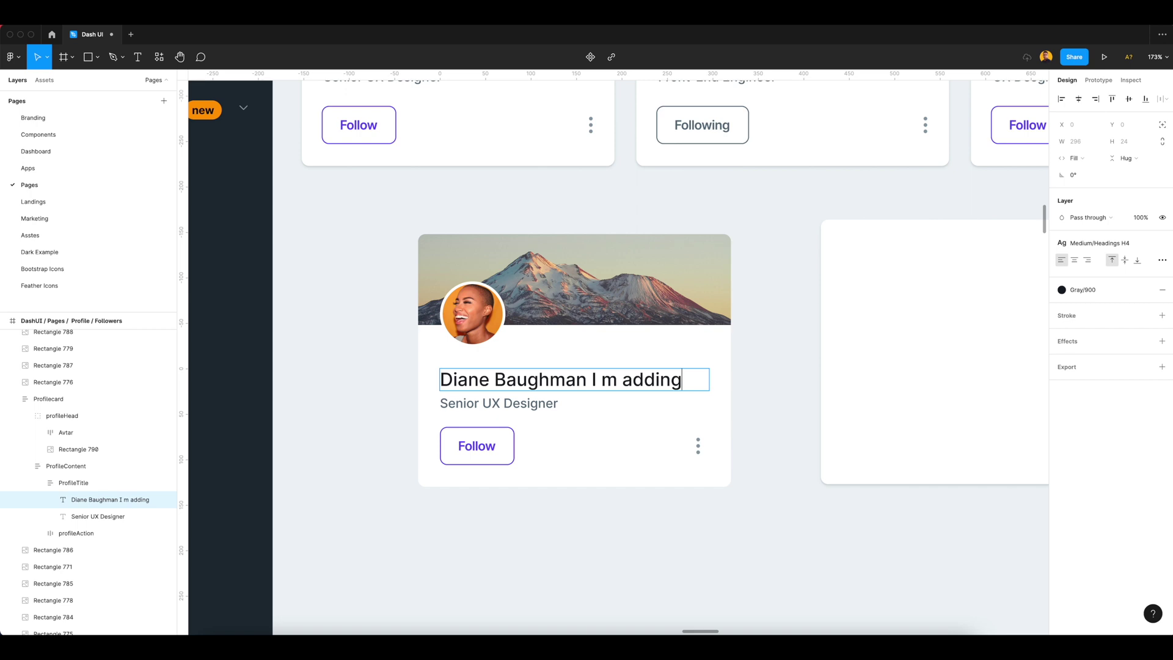
key(BackSpace)
key(BackSpace)
key(BackSpace)
key(BackSpace)
key(BackSpace)
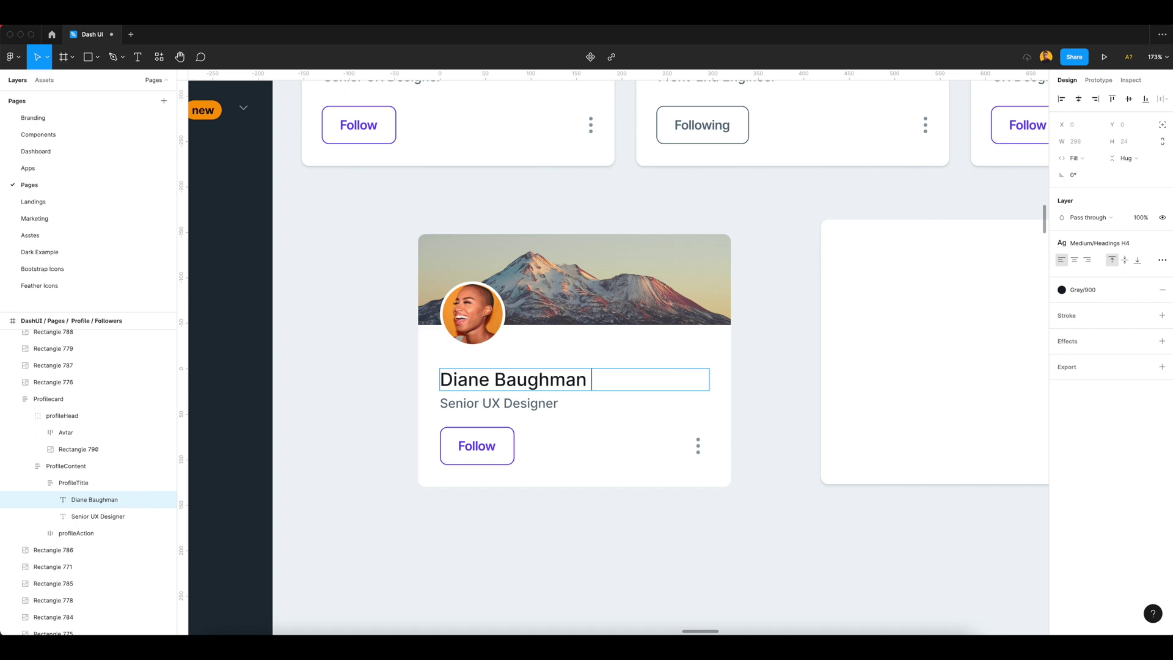
key(Escape)
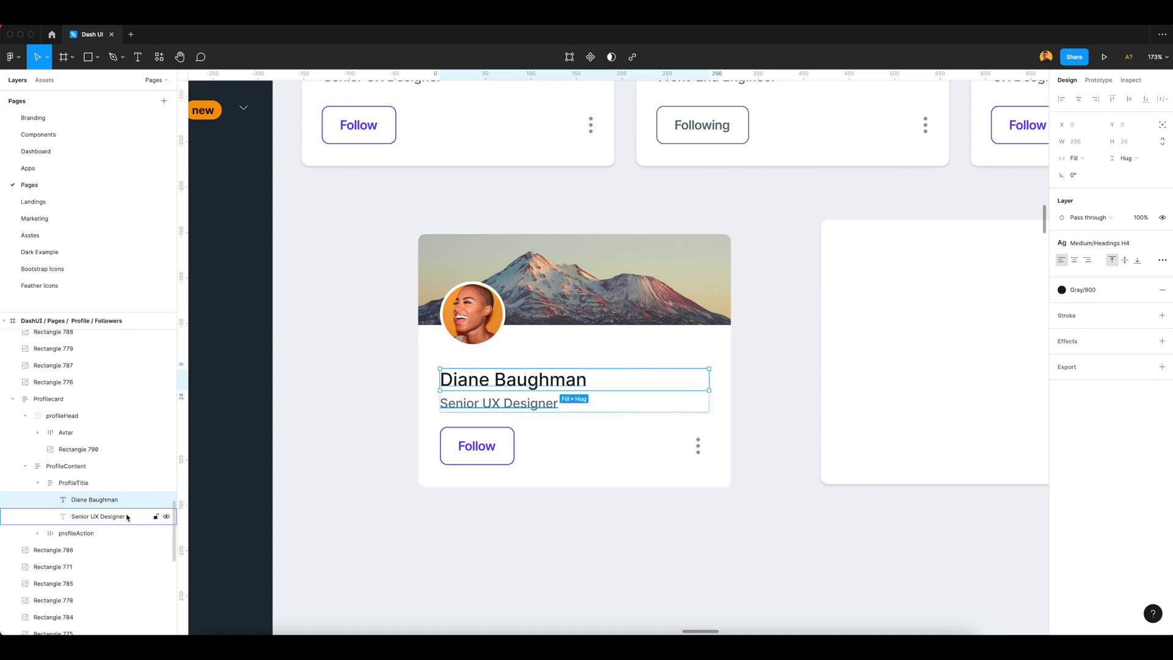
Set the Senior UX Designer job title to Fill container width and test-resize the card.
click(94, 518)
click(1077, 158)
click(1086, 170)
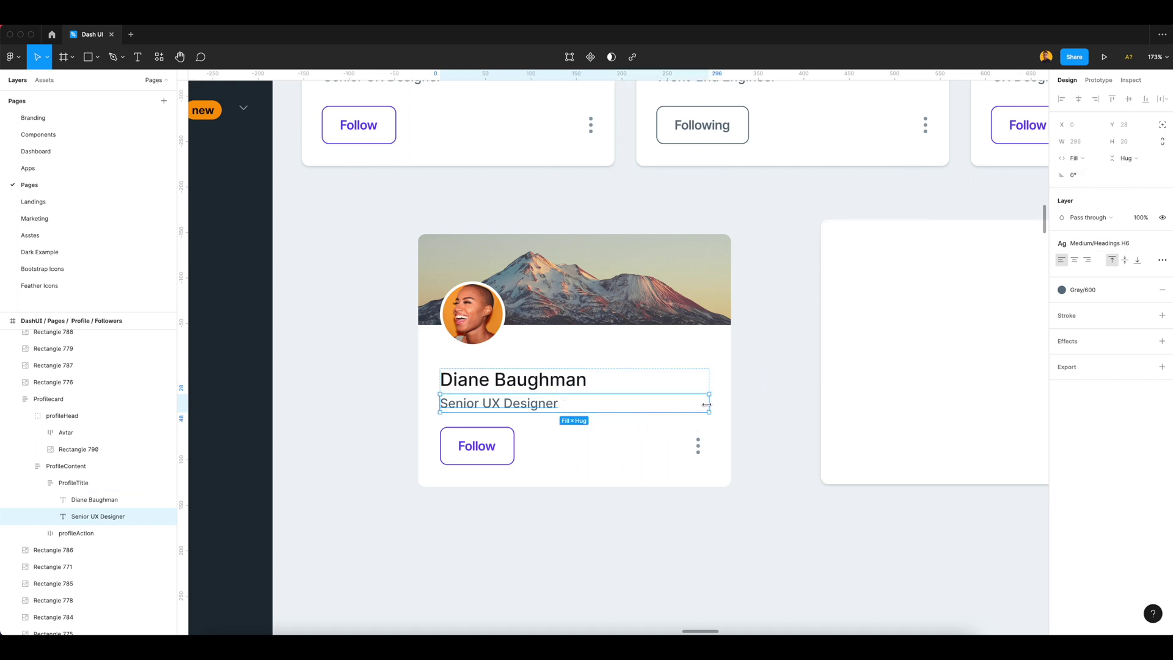
click(735, 356)
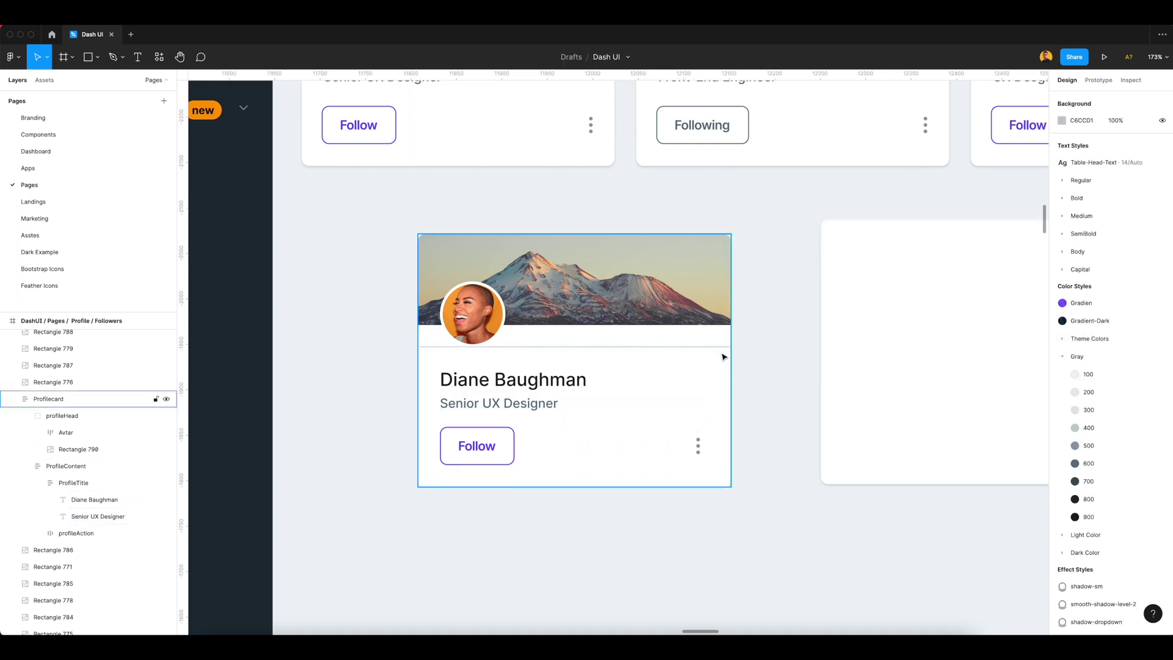
click(725, 351)
mouse_move(732, 352)
mouse_down()
mouse_move(591, 348)
mouse_move(730, 347)
mouse_up()
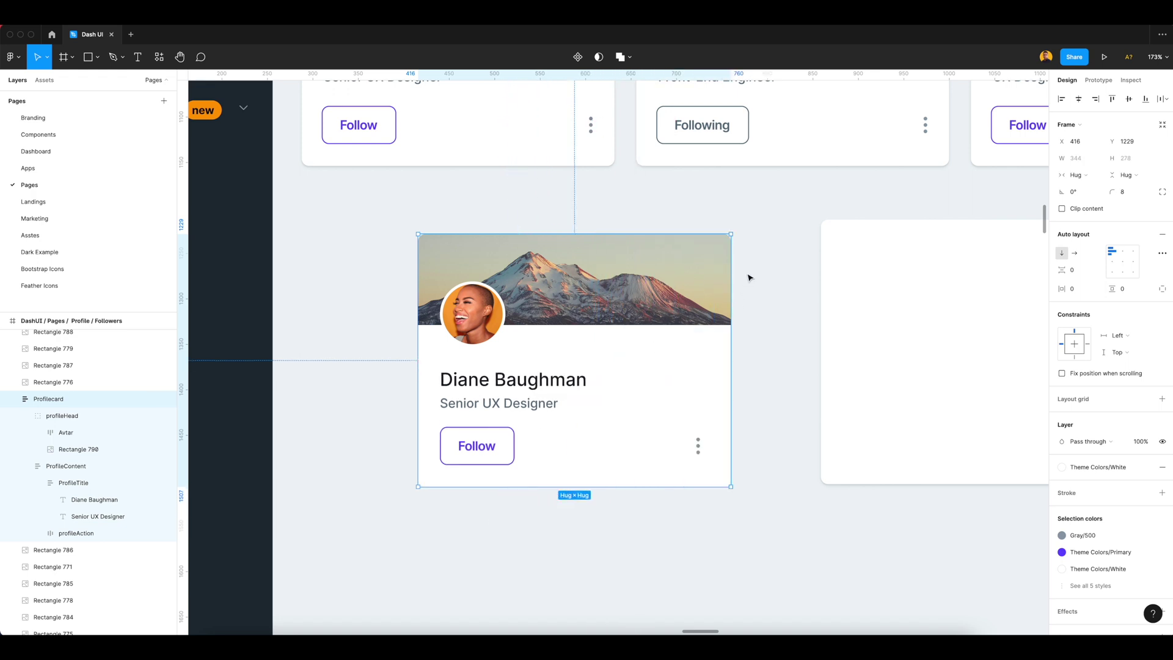
Set the profileHead header's width to Fill container.
click(670, 289)
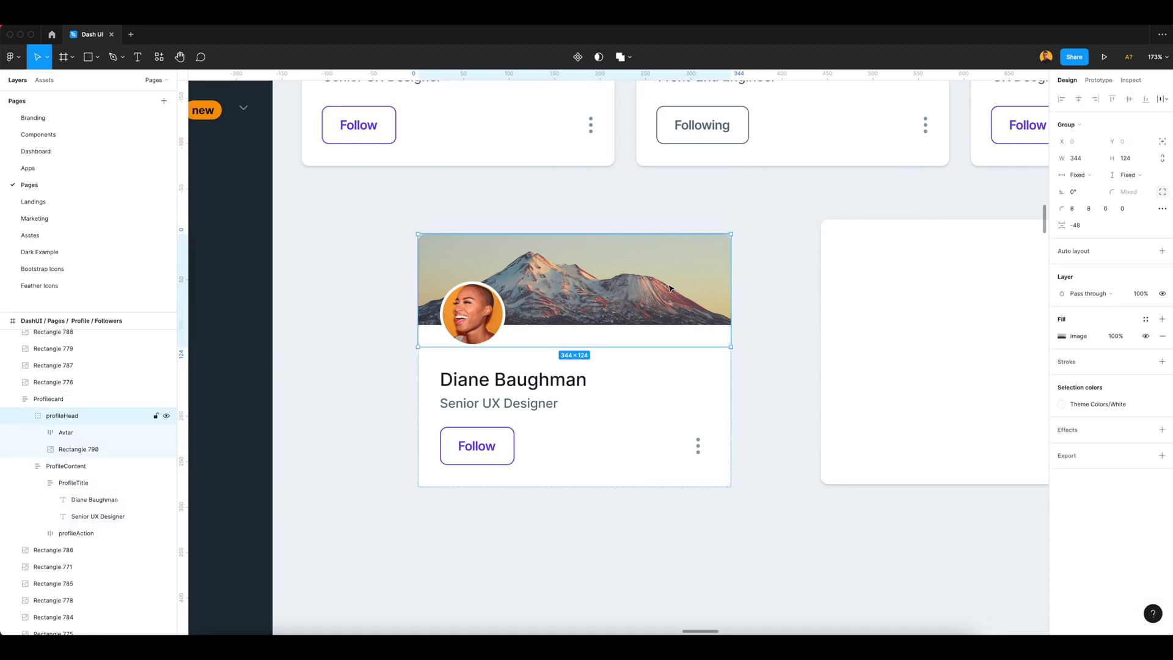
click(74, 448)
click(70, 420)
click(1085, 174)
click(1088, 191)
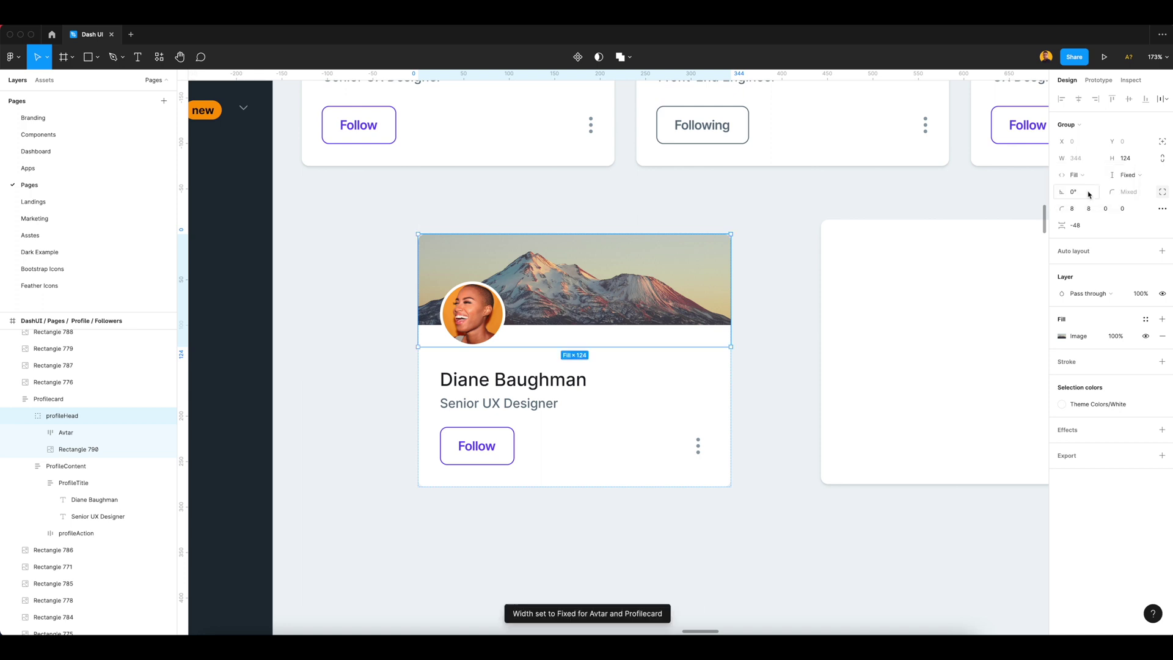
Narrow the Profilecard to about 308 wide.
click(764, 261)
click(692, 263)
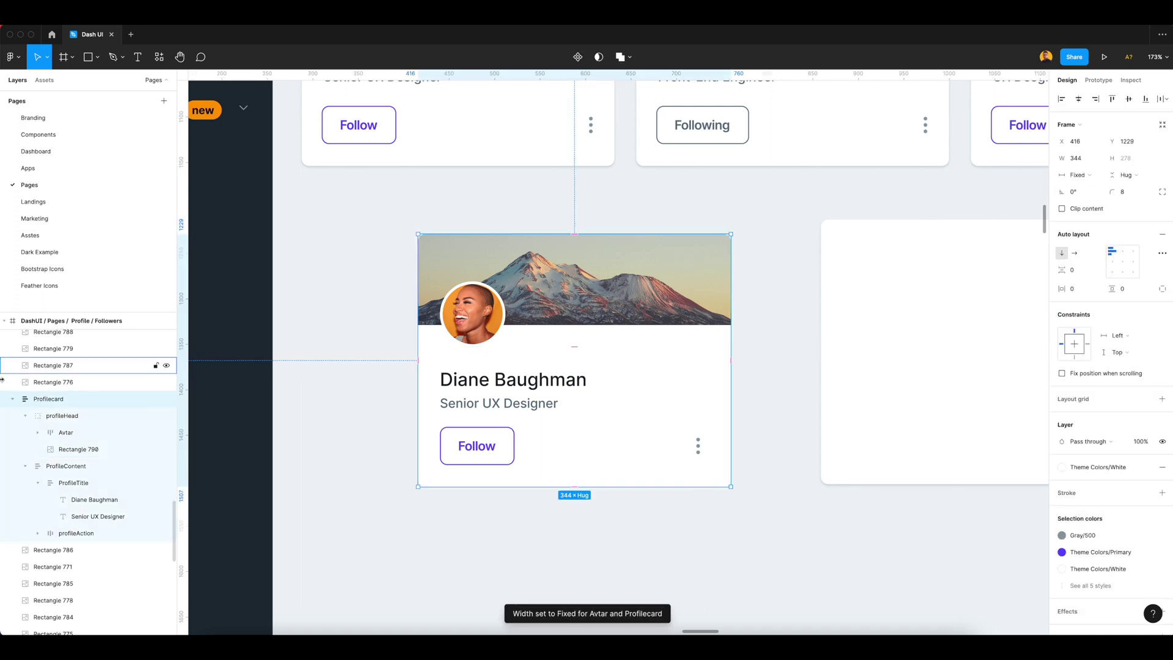
click(25, 466)
click(25, 415)
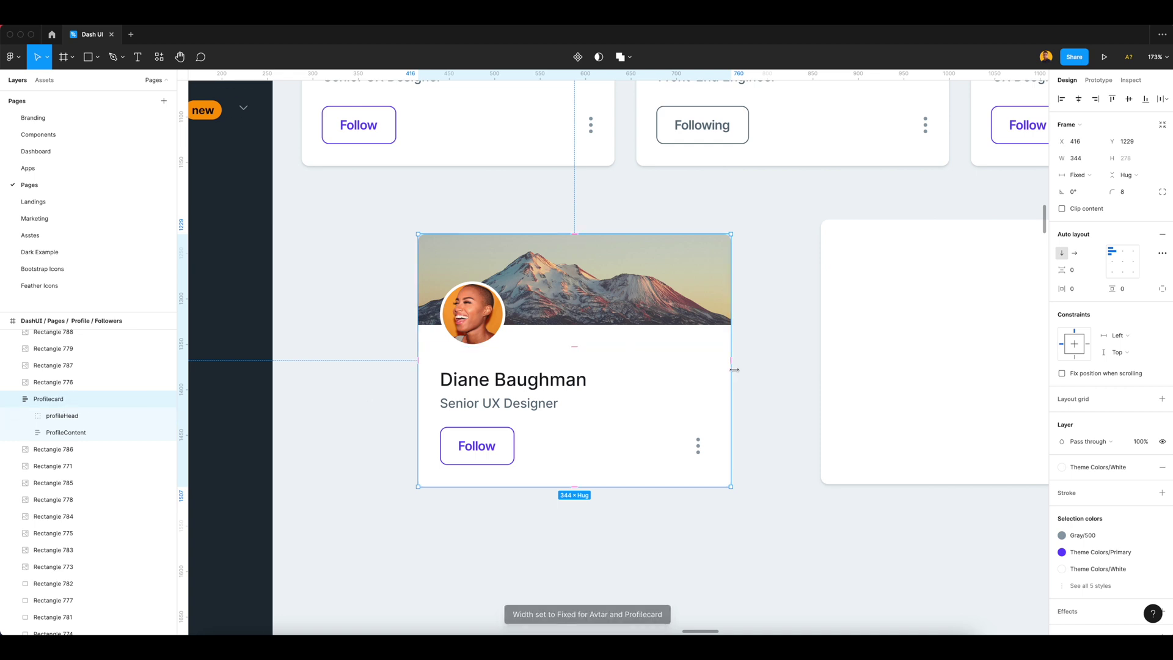
drag(730, 369, 696, 361)
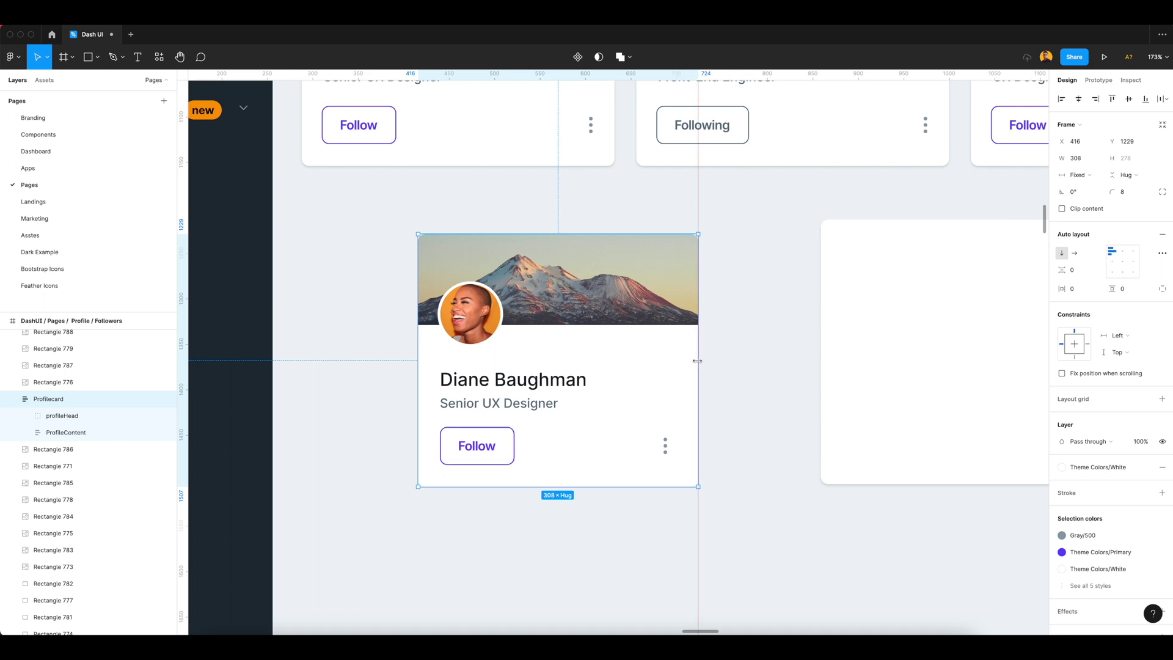
Apply the smooth-shadow-level-2 effect style to the Profilecard.
click(748, 378)
scroll(761, 380, down, 2)
scroll(760, 378, right, 3)
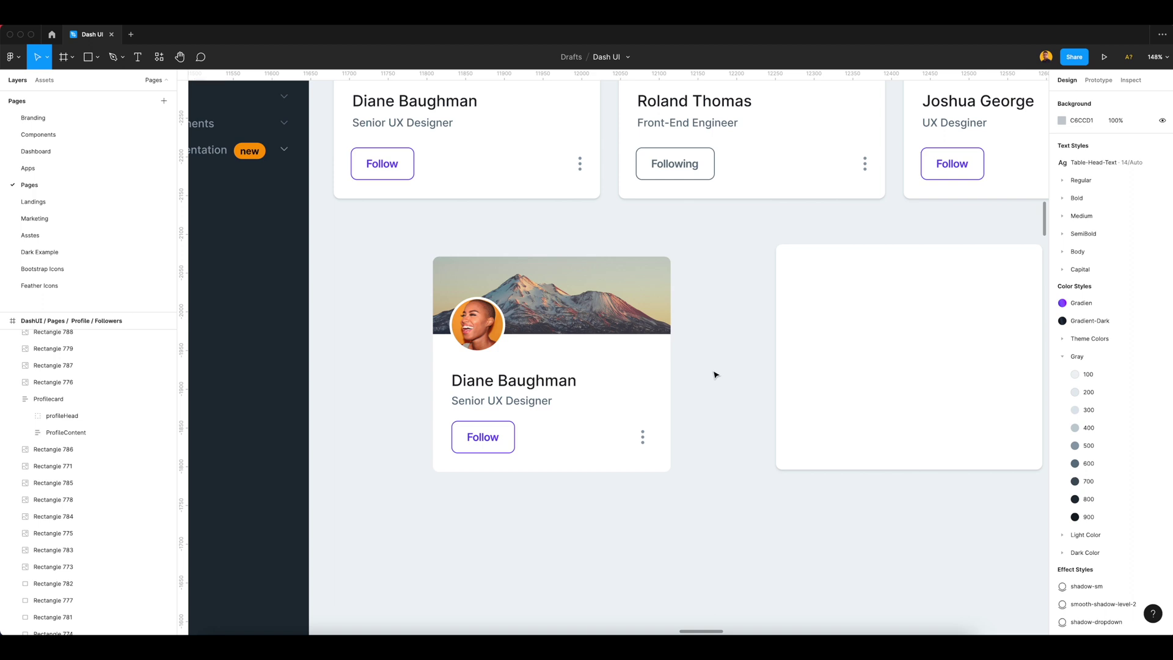
click(617, 382)
scroll(1152, 515, down, 1)
scroll(1152, 515, down, 1)
click(1146, 570)
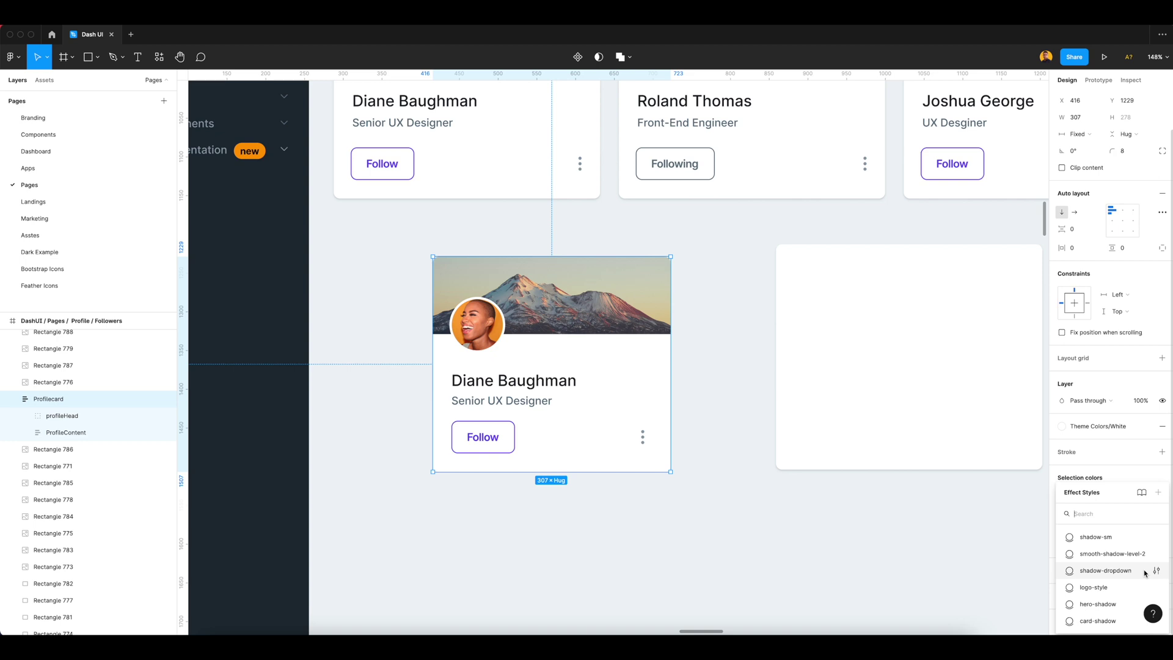
click(1113, 554)
Delete the empty white Rectangle 789 and move the card up and left.
scroll(757, 445, right, 2)
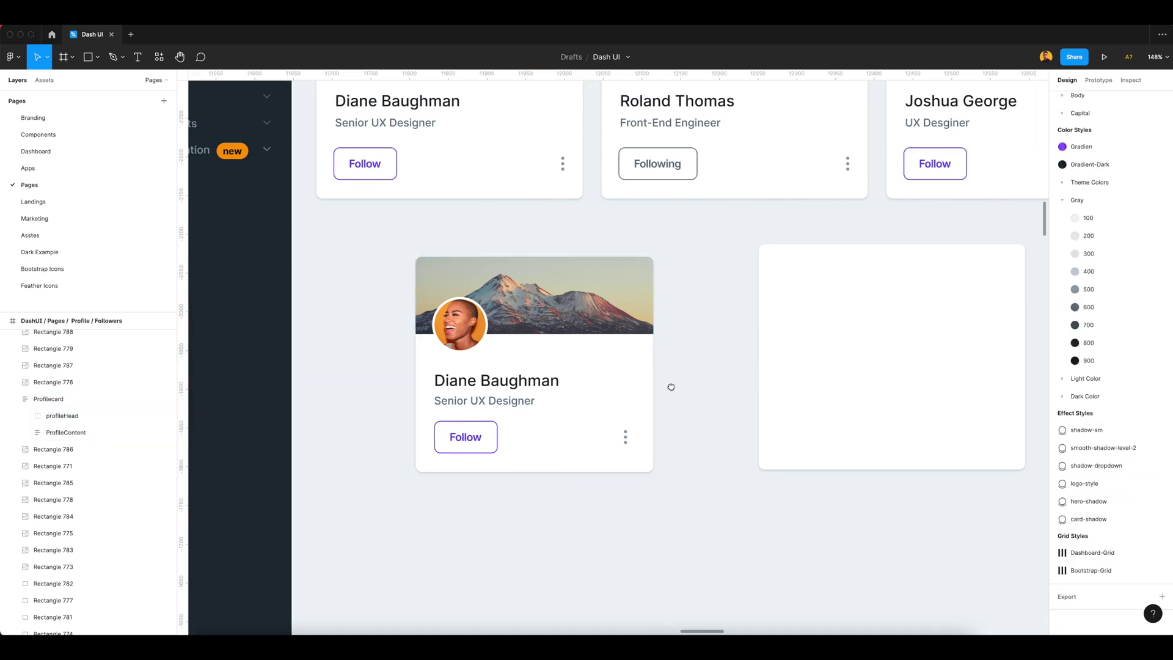
click(889, 382)
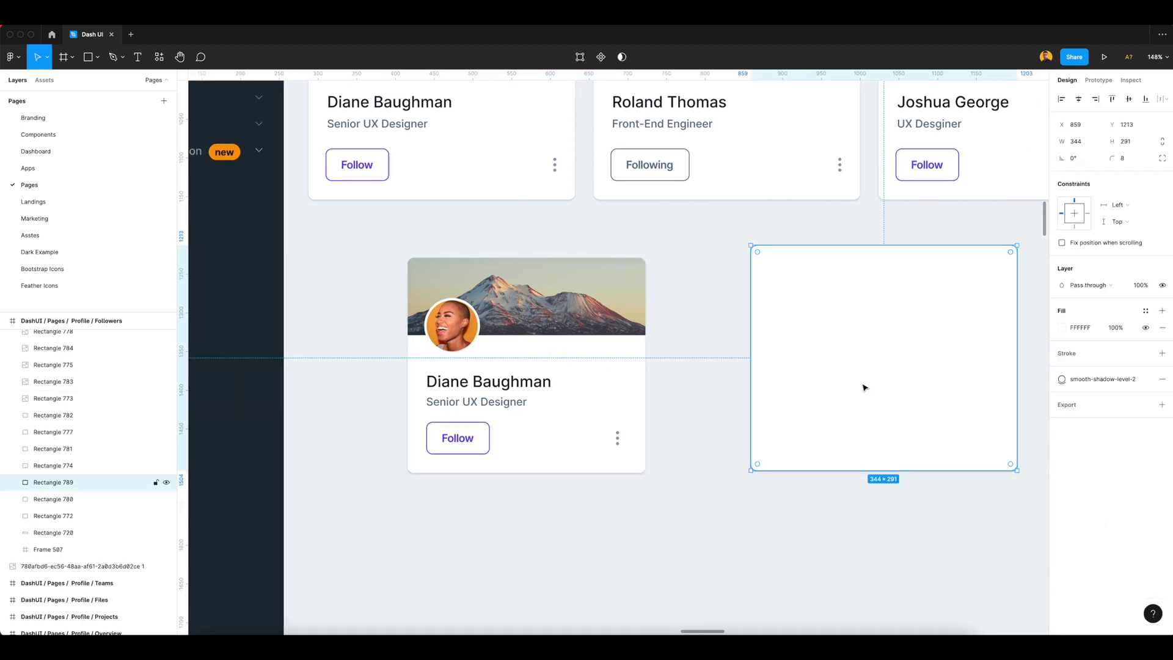
key(Delete)
click(612, 393)
mouse_move(613, 392)
mouse_down()
mouse_move(521, 367)
mouse_move(599, 377)
mouse_up()
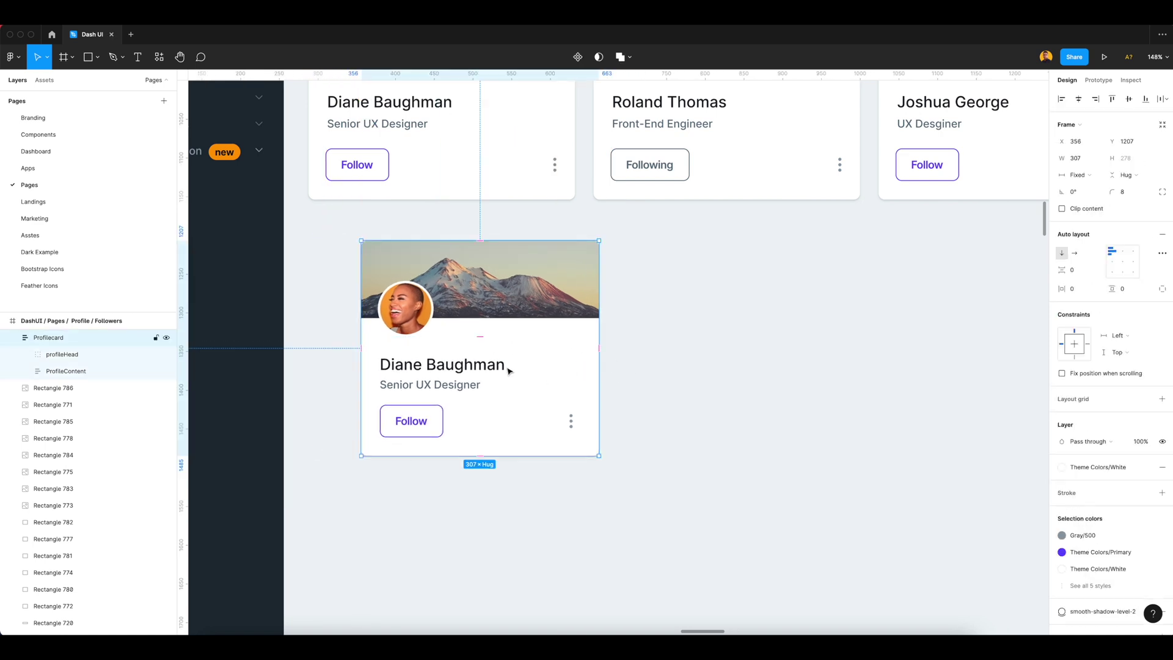
Duplicate the card to its right and turn the copy into a component.
click(12, 338)
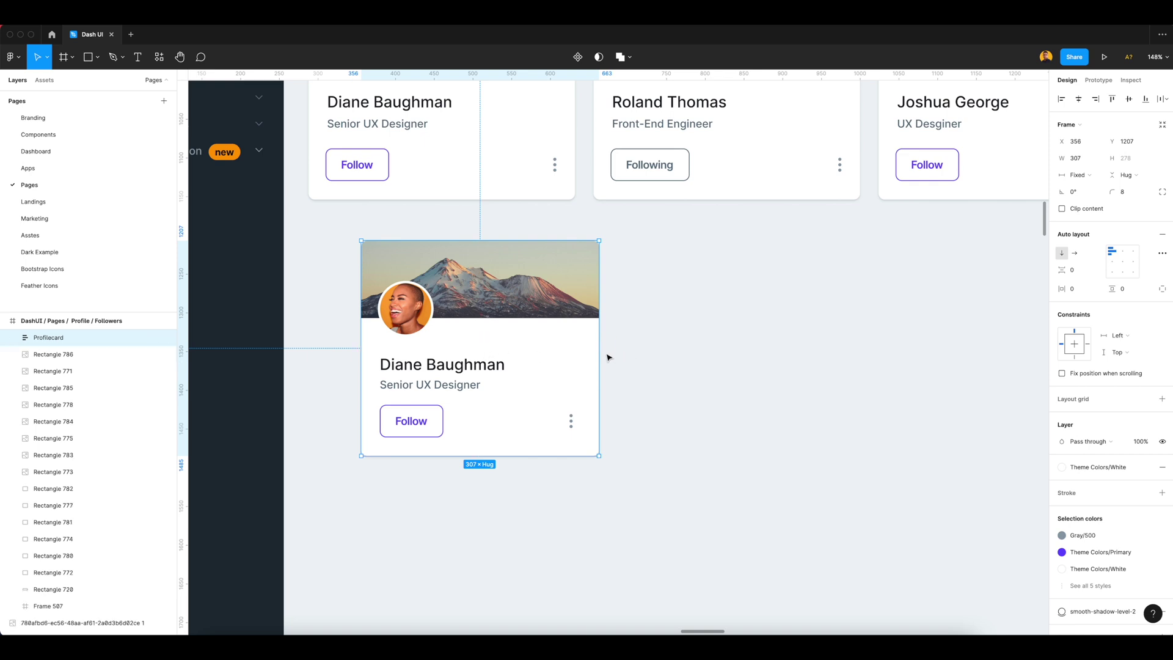
mouse_move(623, 352)
mouse_down()
mouse_move(667, 352)
mouse_move(622, 352)
mouse_up()
drag(443, 366, 720, 366)
right_click(736, 361)
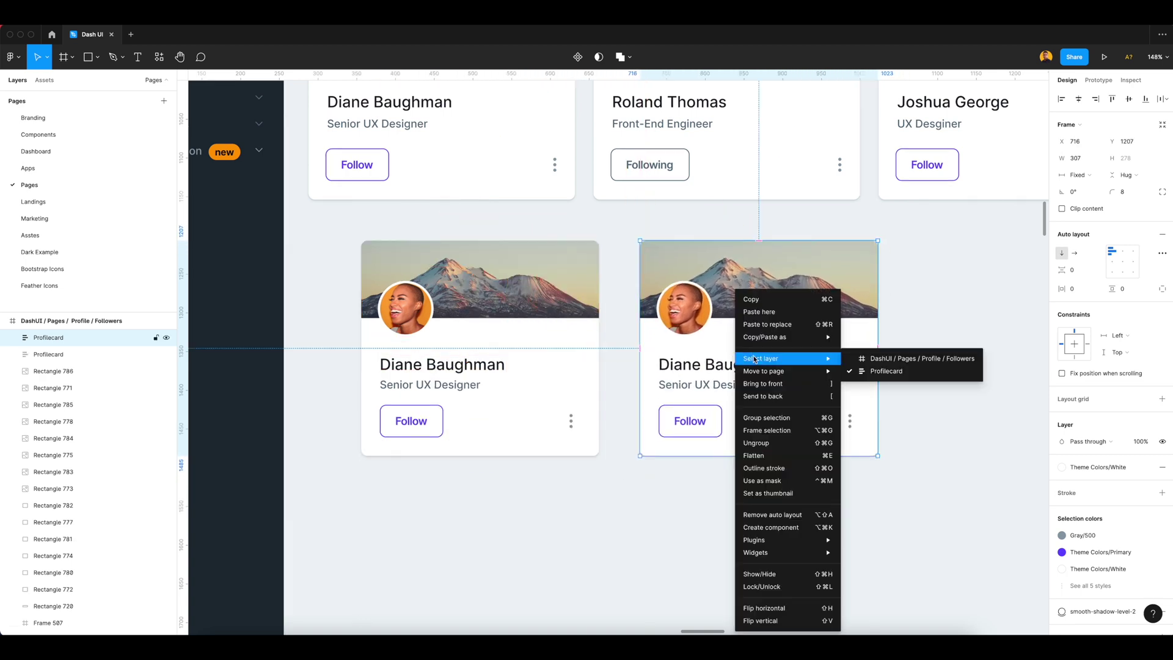
click(771, 527)
Alt-drag an instance of the component below the cards, then select the main component.
scroll(644, 323, down, 3)
scroll(654, 346, left, 1)
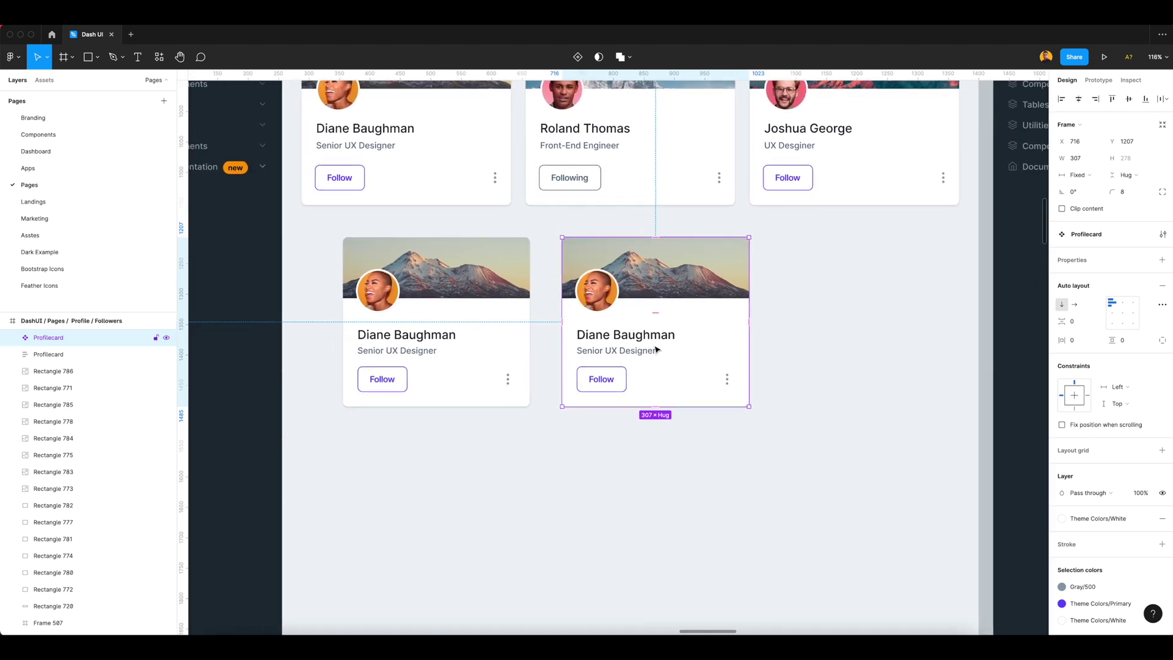
drag(676, 333, 490, 522)
click(48, 354)
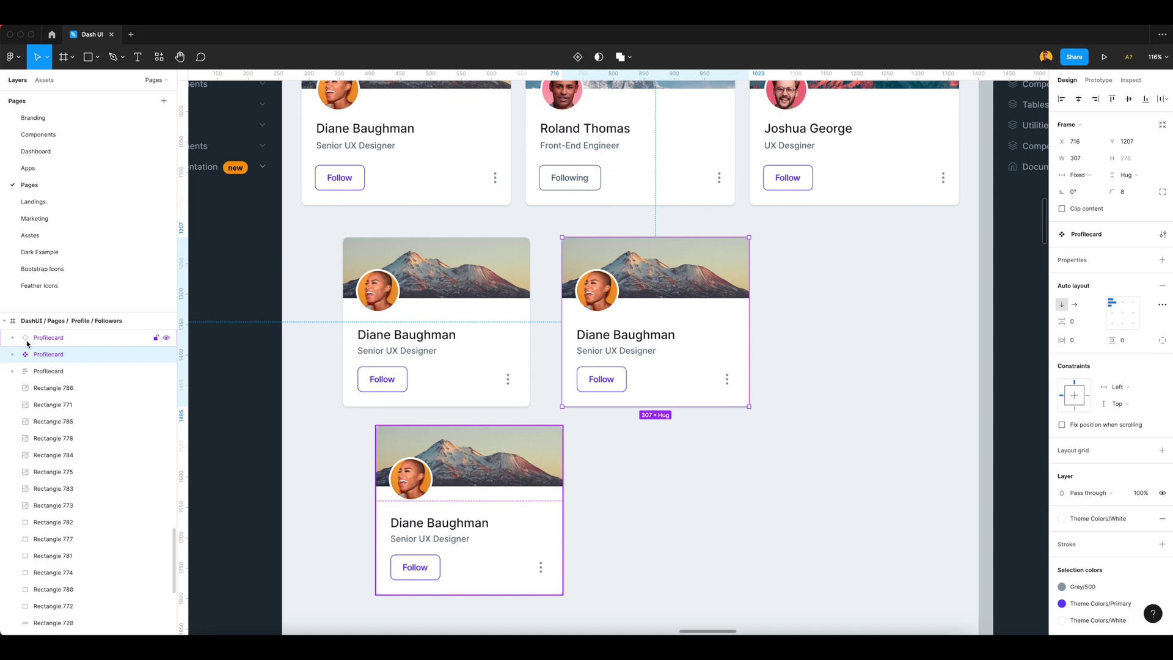
Drill into the main component's Avtar frame and select the ProfileAvtar image.
click(38, 338)
click(49, 354)
scroll(757, 454, up, 3)
double_click(568, 258)
double_click(561, 258)
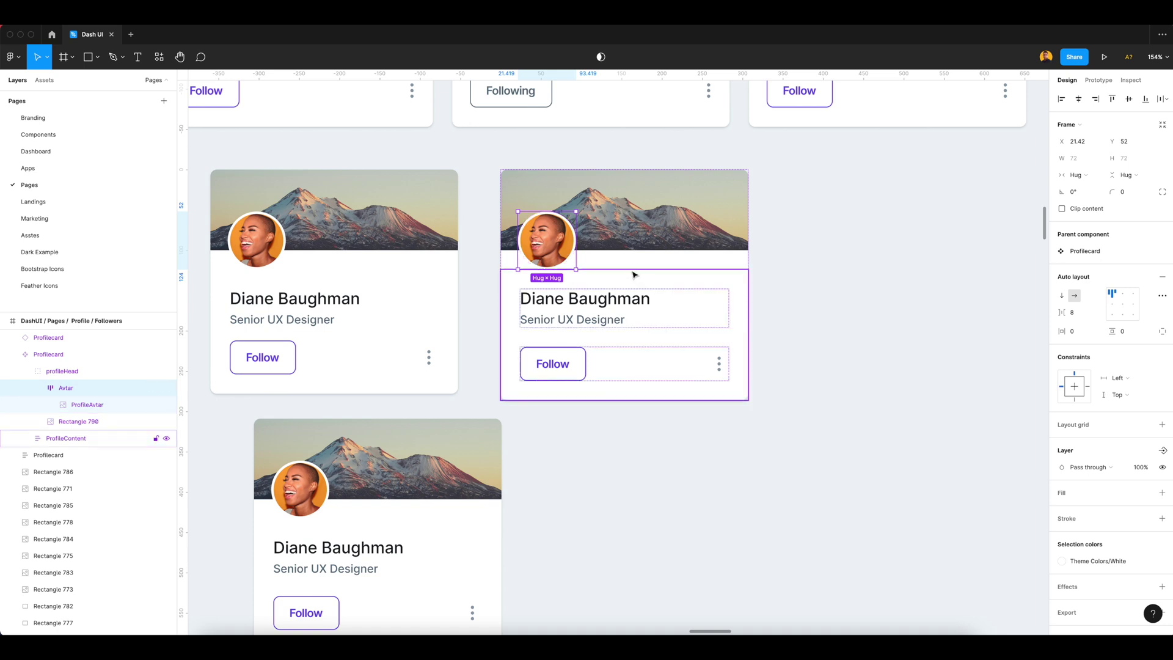
click(85, 405)
Try avatar corner radius 88, then 80.
click(1130, 180)
text(88)
key(Return)
text(80)
key(Return)
Set the avatar's width and height to Fill container.
click(1089, 162)
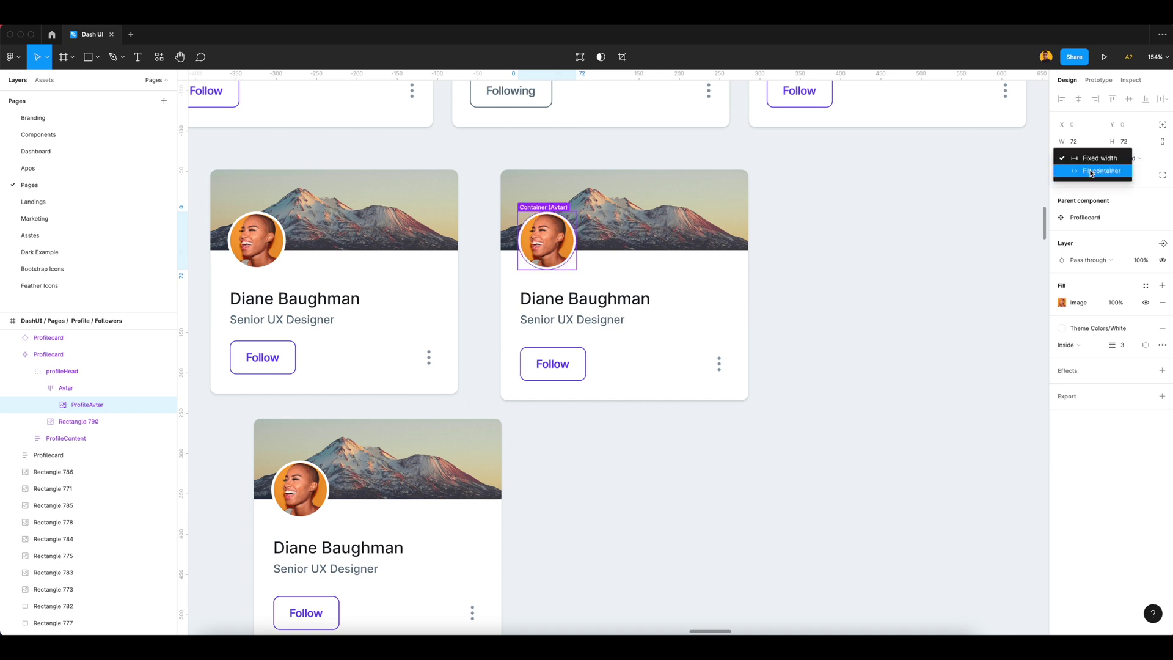
click(1091, 159)
click(1126, 158)
click(1126, 171)
Step the avatar corner radius down through 64, 48, 32, 24 and 16 to 8.
click(1123, 177)
text(64)
key(Return)
text(48)
key(Return)
text(32)
key(Return)
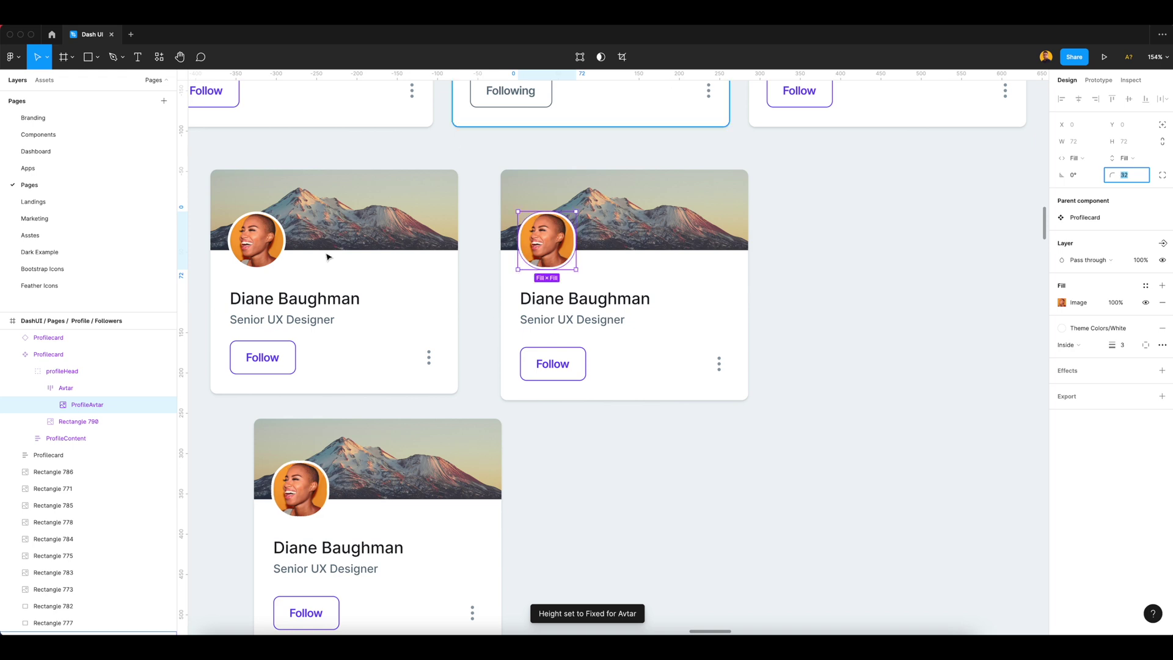
text(24)
key(Return)
text(16)
key(Return)
text(8)
key(Return)
Retry avatar corner radii 32, 16, 8 and 40, then 8 again.
text(32)
key(Return)
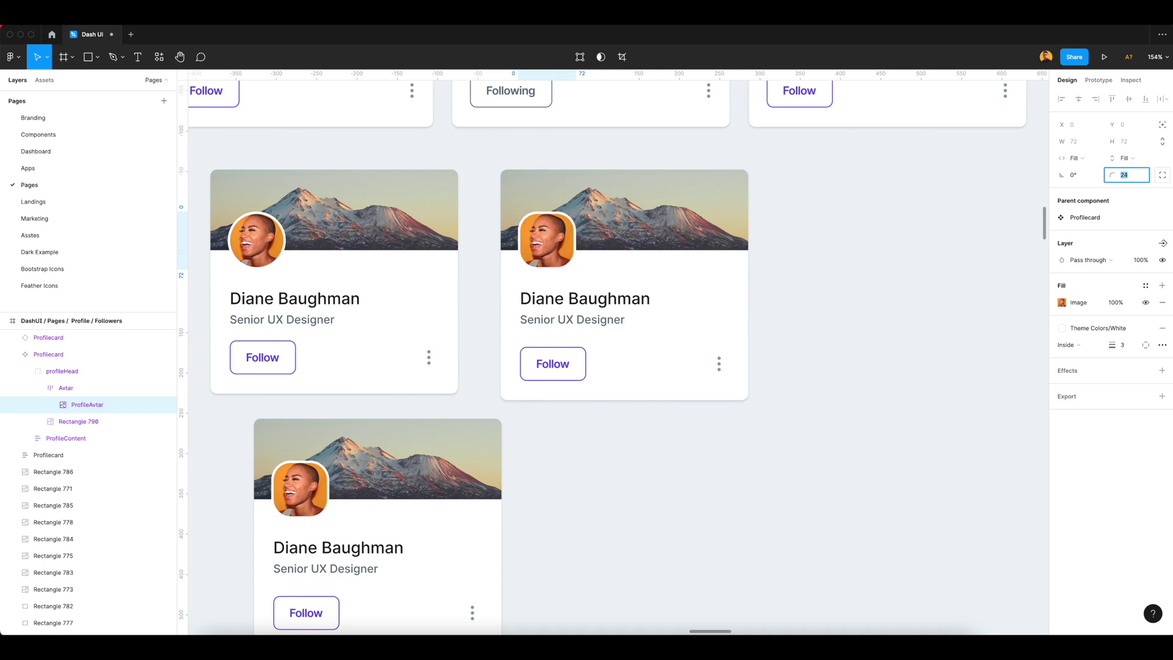
text(16)
key(Return)
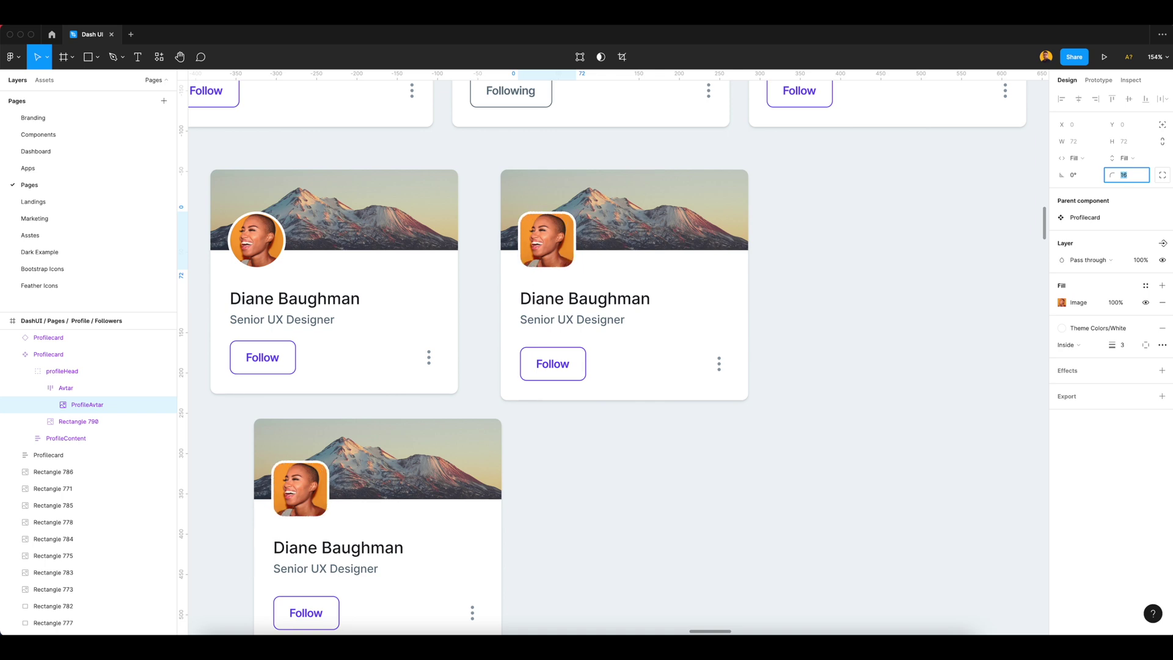
text(8)
key(Return)
text(40)
key(Return)
text(8)
key(Return)
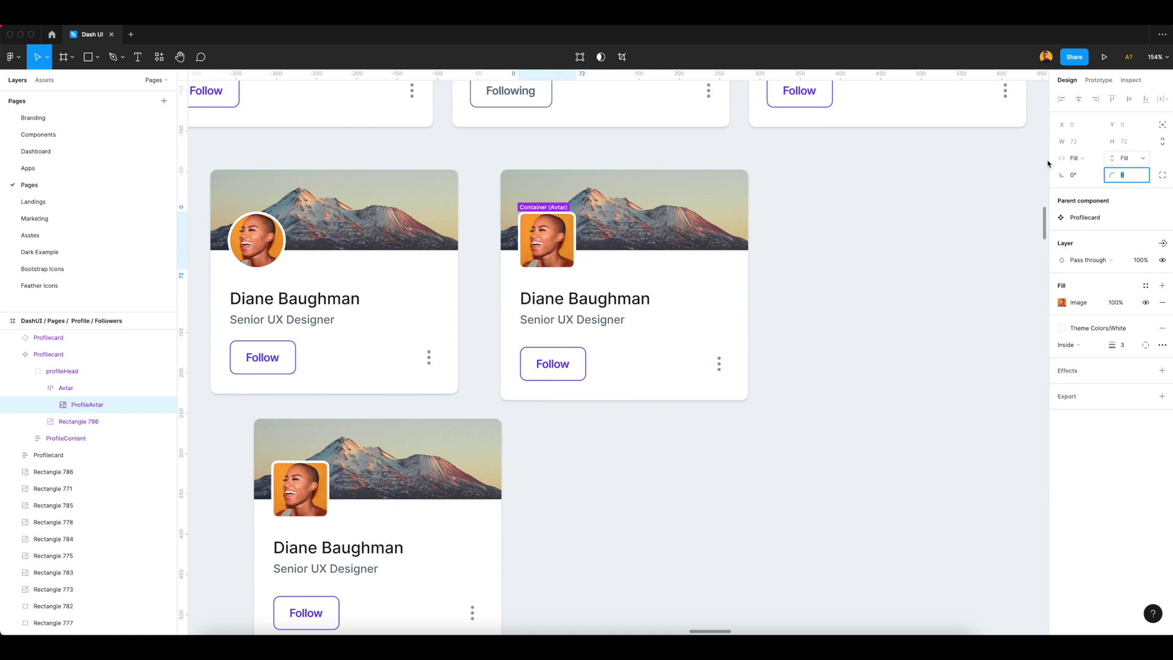
Undo the last radius change and step the selection back out of the avatar.
key(ctrl+z)
scroll(804, 301, down, 3)
key(Escape)
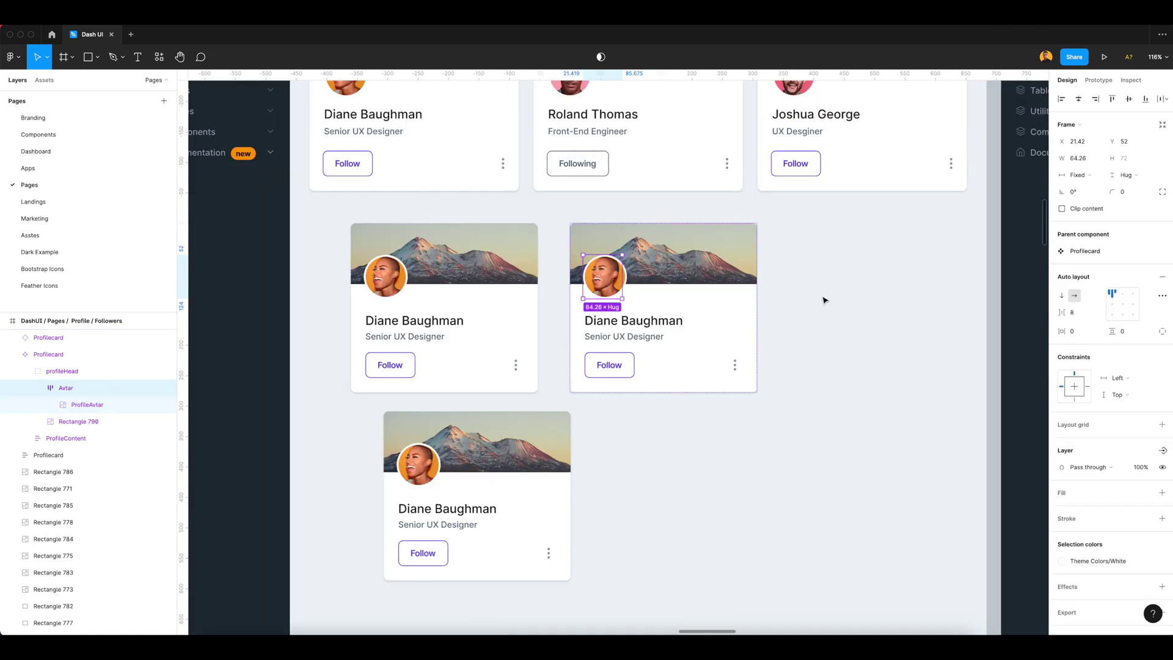
Select the card component's ProfileContent group.
click(822, 302)
click(746, 322)
click(801, 340)
click(726, 348)
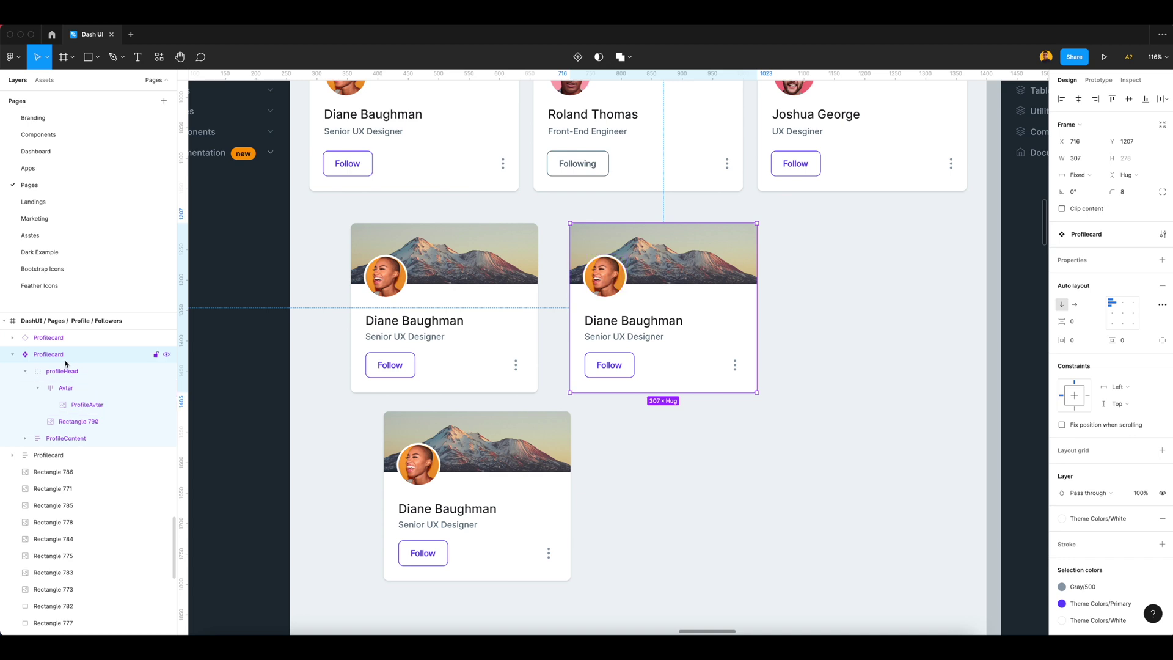
click(66, 438)
Try ProfileContent side padding 16, then restore it to 24.
click(1085, 332)
text(16)
key(Return)
text(24)
key(Return)
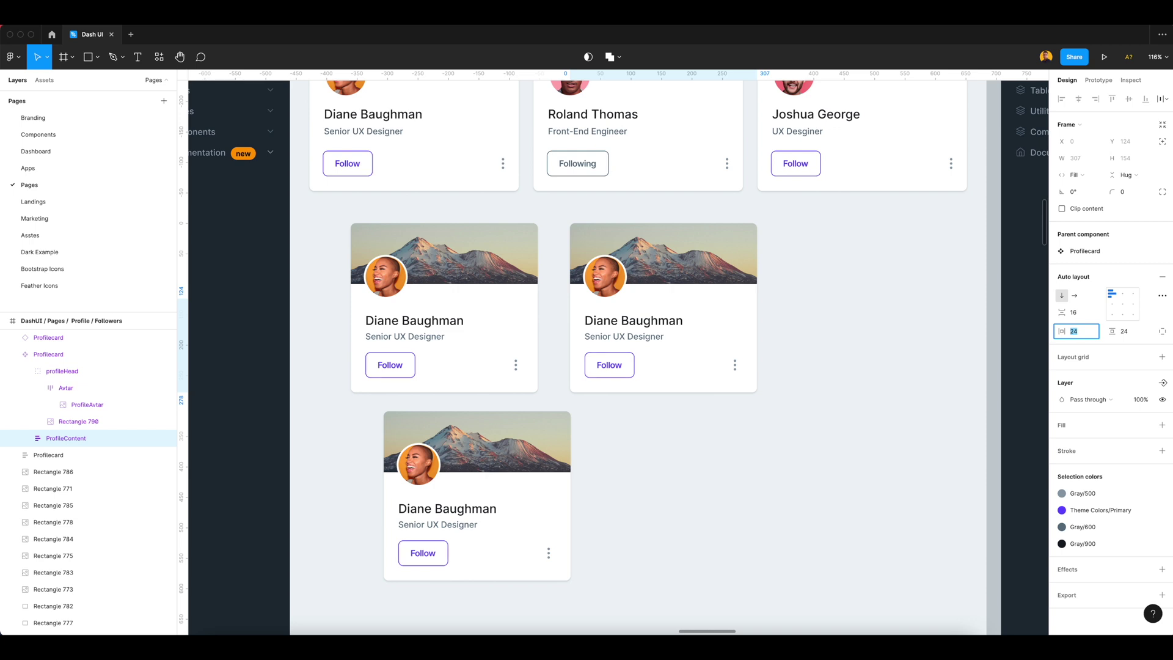
Nudge the ProfileContent item spacing up and down until the gap is 24.
click(1081, 314)
key(Up)
key(Up)
key(Up)
key(Up)
key(Up)
key(Up)
key(Up)
key(Up)
key(Up)
key(Up)
key(Up)
key(Up)
key(Up)
key(Up)
key(Up)
key(Up)
key(Up)
key(Up)
key(Up)
key(Up)
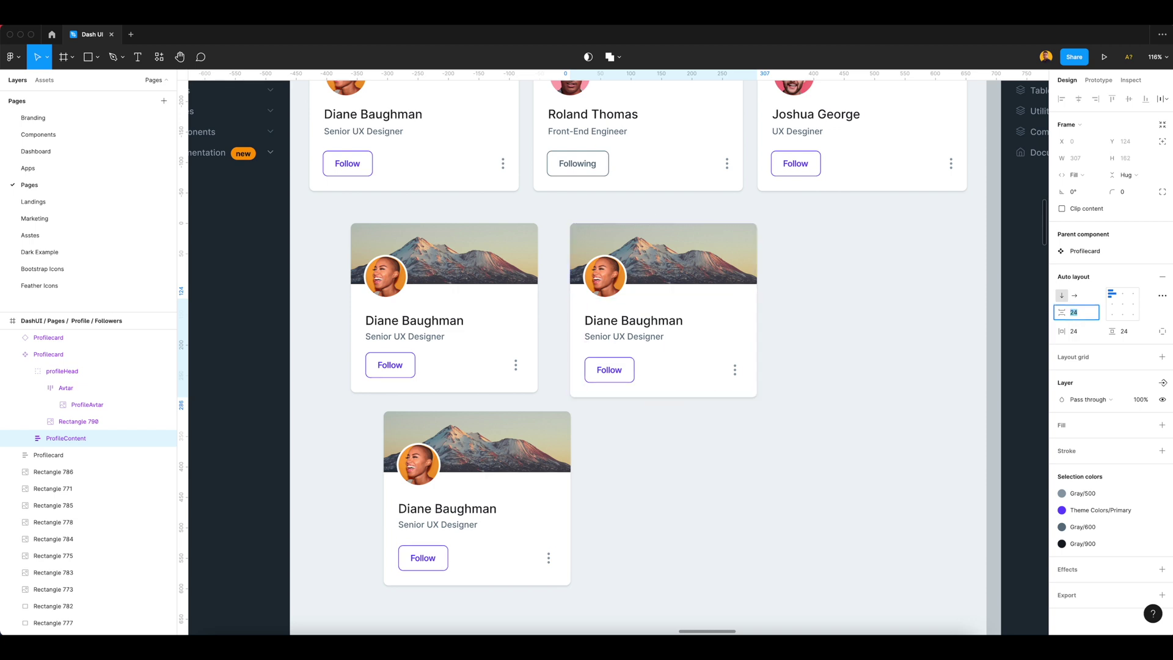
key(Down)
key(Down)
key(Down)
key(Down)
key(Down)
key(Down)
key(Down)
key(Down)
key(Down)
key(Down)
key(Down)
key(Down)
key(Down)
key(Down)
key(Down)
key(Down)
key(Down)
key(Down)
key(Down)
key(Down)
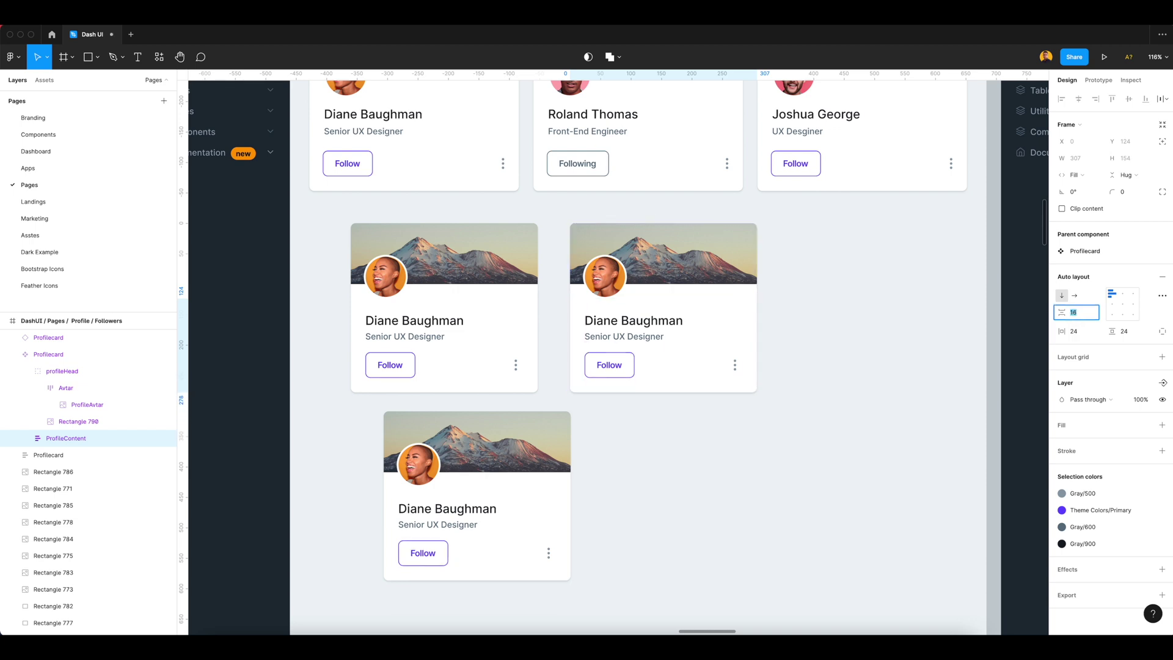
key(Up)
key(Up)
key(Up)
key(Up)
key(Up)
key(Up)
key(Up)
key(Up)
key(Up)
key(Up)
key(Up)
key(Up)
key(Up)
key(Up)
key(Up)
key(Up)
key(Up)
key(Up)
key(Up)
key(Up)
key(Up)
key(Up)
key(Up)
key(Up)
key(Up)
key(Up)
key(Up)
key(Up)
key(Up)
key(Up)
key(Up)
key(Up)
key(Up)
key(Up)
key(Up)
key(Up)
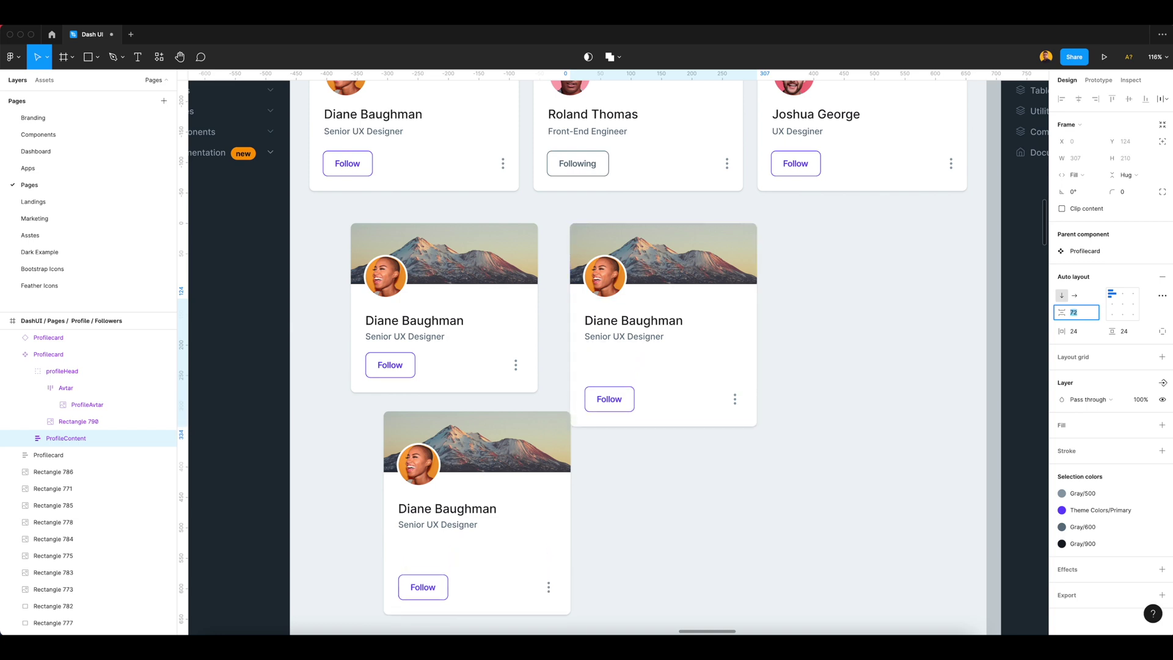
key(Down)
key(Down)
key(Down)
key(Down)
key(Down)
key(Down)
key(Down)
key(Down)
key(Down)
key(Down)
key(Down)
key(Down)
key(Down)
key(Down)
key(Down)
key(Down)
key(Down)
key(Down)
key(Down)
key(Down)
key(Down)
key(Down)
key(Down)
key(Down)
key(Down)
key(Down)
key(Down)
key(Down)
key(Down)
key(Down)
key(Down)
key(Down)
key(Down)
key(Down)
key(Down)
key(Down)
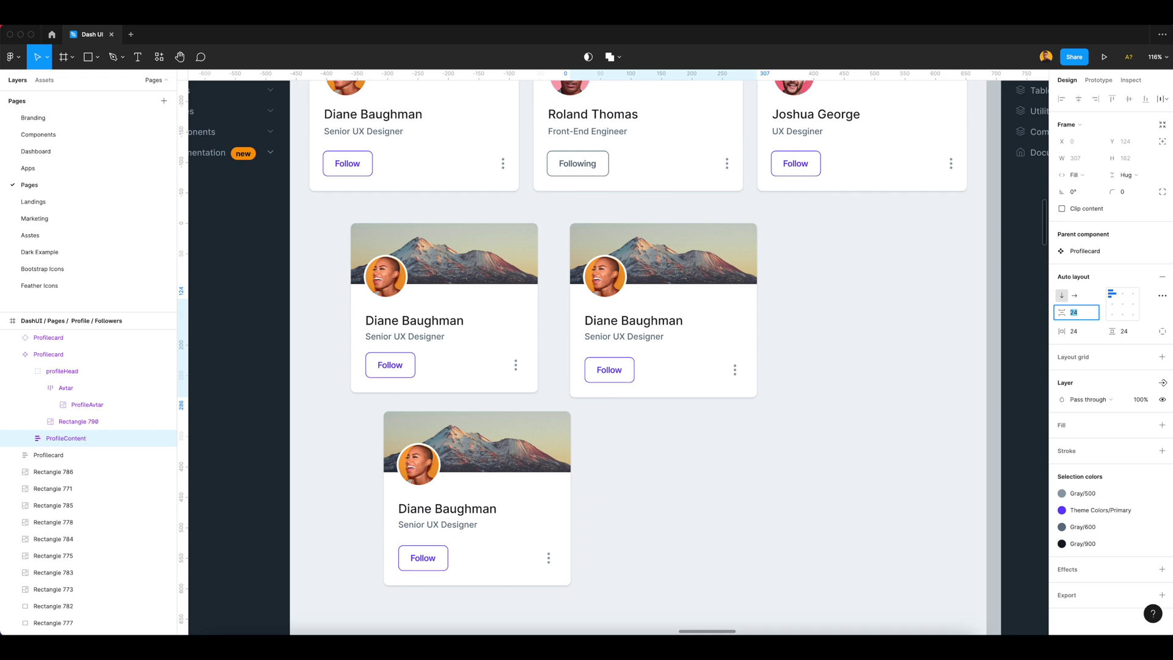
click(855, 333)
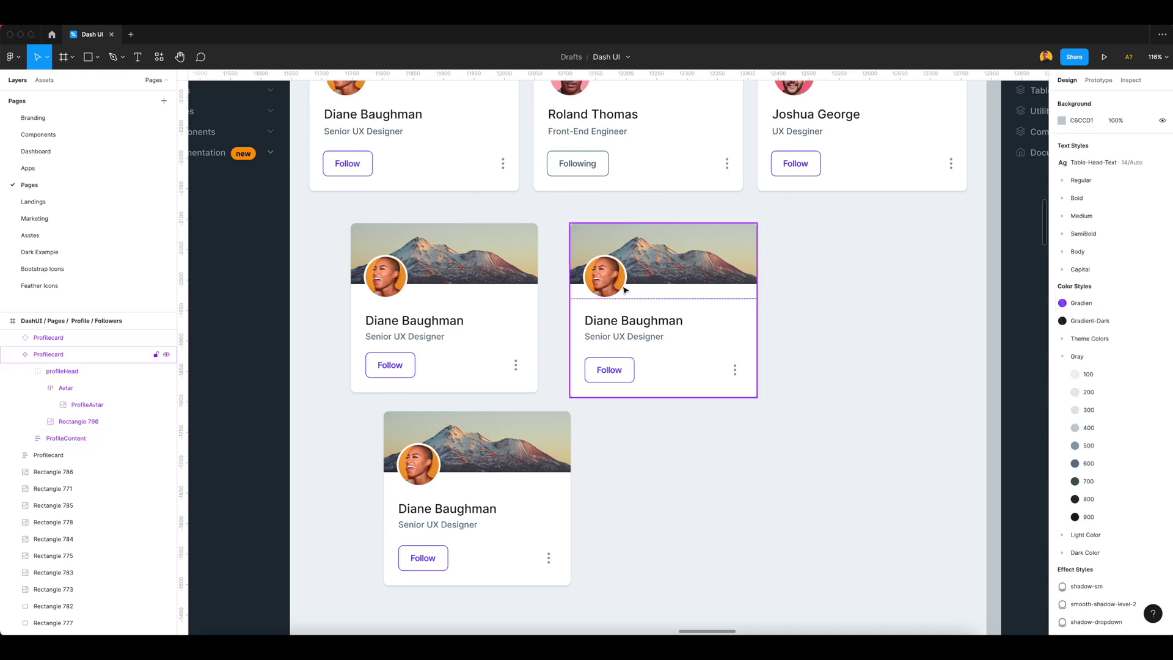